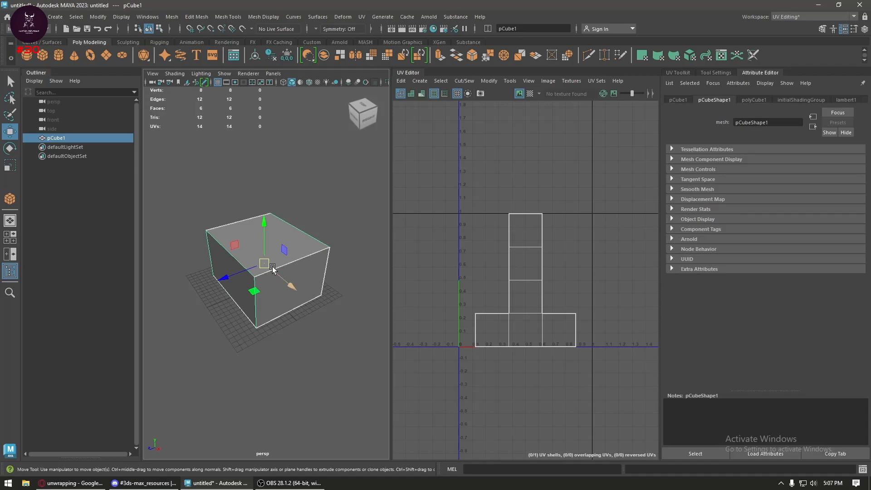
- Create a polygon sphere in front of the cube and an upright polygon cylinder beside the cube
{"action": "scroll", "coordinate": [272, 268], "scroll_direction": "down", "scroll_amount": 3}
{"action": "scroll", "coordinate": [302, 302], "scroll_direction": "up", "scroll_amount": 2}
{"action": "left_click", "coordinate": [27, 55]}
{"action": "left_click_drag", "start_coordinate": [208, 335], "coordinate": [245, 367]}
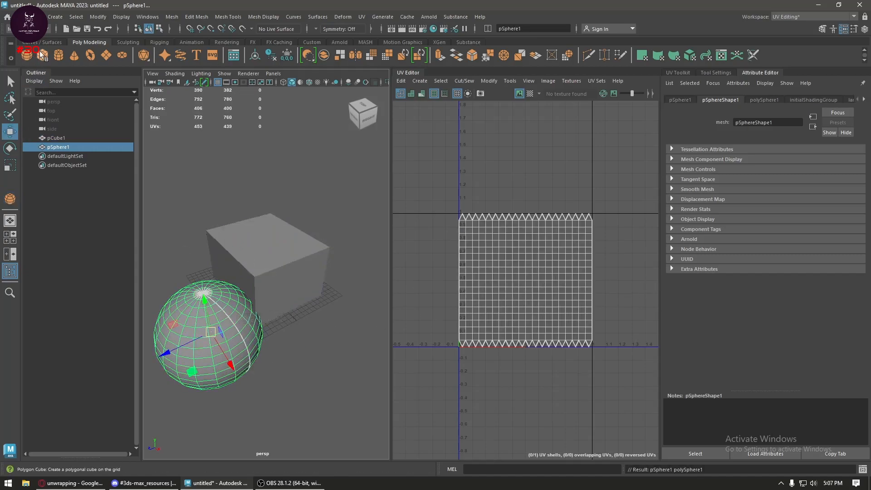
{"action": "left_click", "coordinate": [56, 56]}
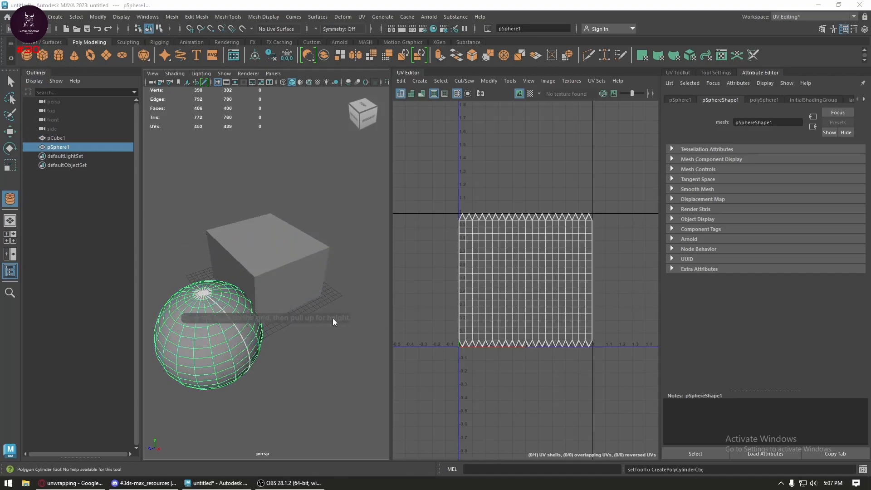
{"action": "left_click_drag", "start_coordinate": [326, 333], "coordinate": [334, 258]}
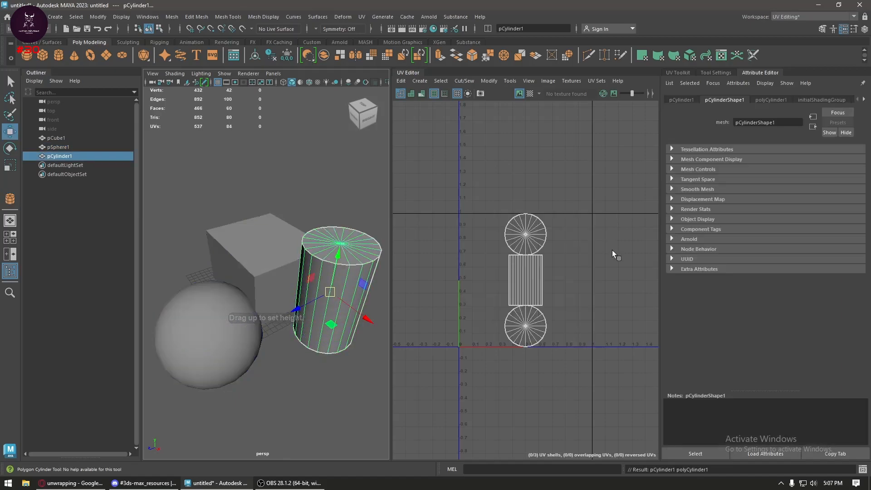
- Create a large polygon cone in front of the existing shapes, taller than the cube and sphere
{"action": "left_click", "coordinate": [74, 56]}
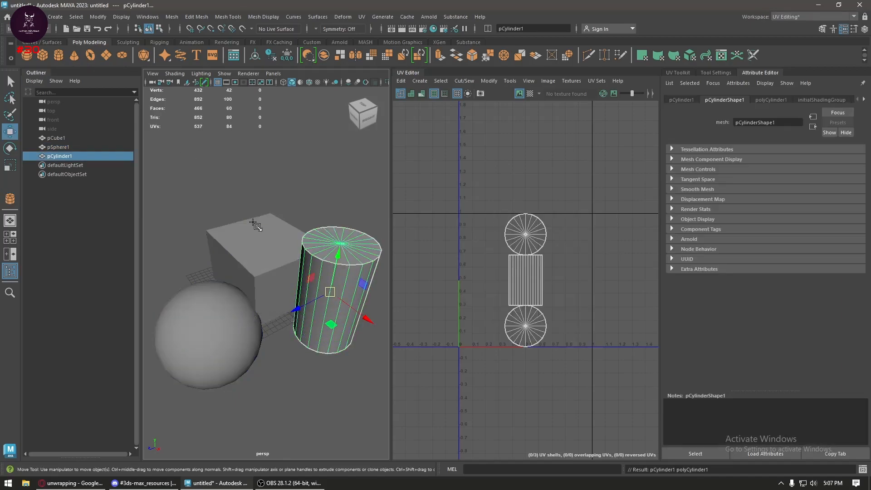
{"action": "scroll", "coordinate": [280, 308], "scroll_direction": "down", "scroll_amount": 5}
{"action": "left_click_drag", "start_coordinate": [282, 311], "coordinate": [301, 251]}
{"action": "scroll", "coordinate": [303, 268], "scroll_direction": "up", "scroll_amount": 3}
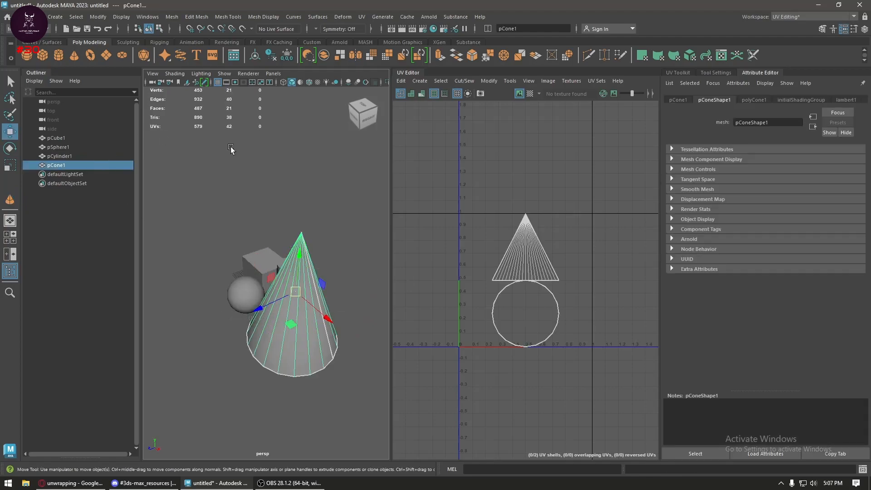
- Create a polygon torus beside the cone and move it away from the sphere and cone
{"action": "left_click", "coordinate": [91, 55]}
{"action": "left_click_drag", "start_coordinate": [225, 327], "coordinate": [273, 366]}
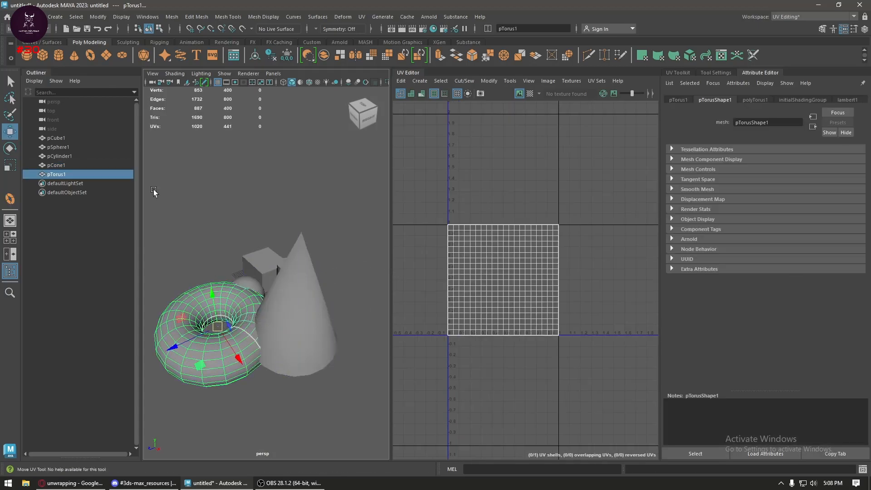
{"action": "left_click_drag", "start_coordinate": [209, 324], "coordinate": [170, 344]}
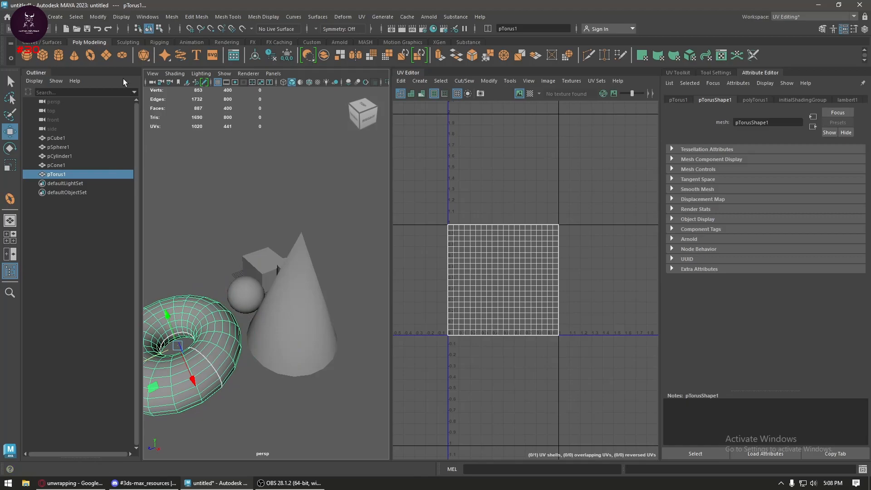
- Create a polygon plane on the grid underneath the group of shapes
{"action": "left_click", "coordinate": [105, 57]}
{"action": "left_click_drag", "start_coordinate": [207, 224], "coordinate": [199, 486]}
{"action": "scroll", "coordinate": [574, 315], "scroll_direction": "down", "scroll_amount": 2}
{"action": "scroll", "coordinate": [344, 302], "scroll_direction": "down", "scroll_amount": 4}
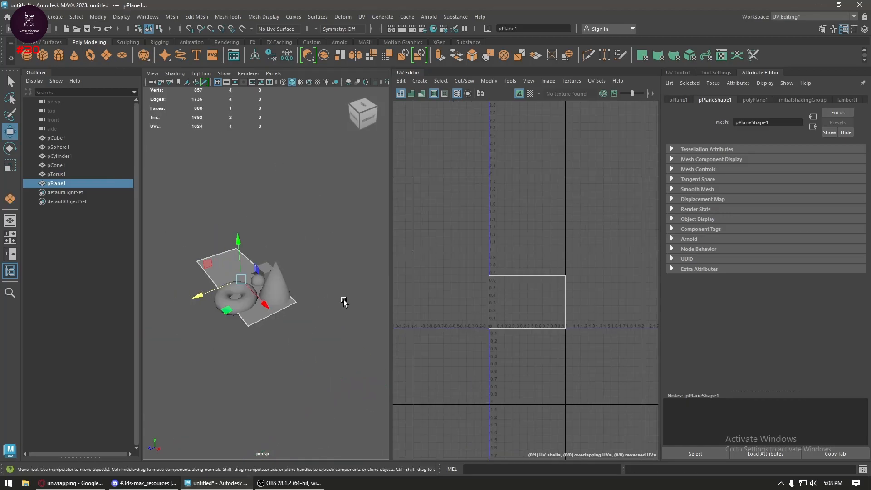
{"action": "scroll", "coordinate": [267, 294], "scroll_direction": "up", "scroll_amount": 2}
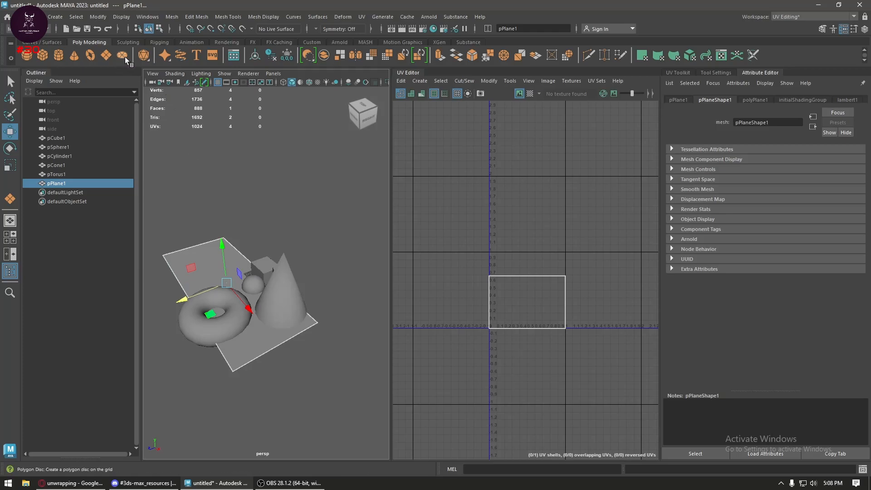
{"action": "scroll", "coordinate": [257, 258], "scroll_direction": "up", "scroll_amount": 2}
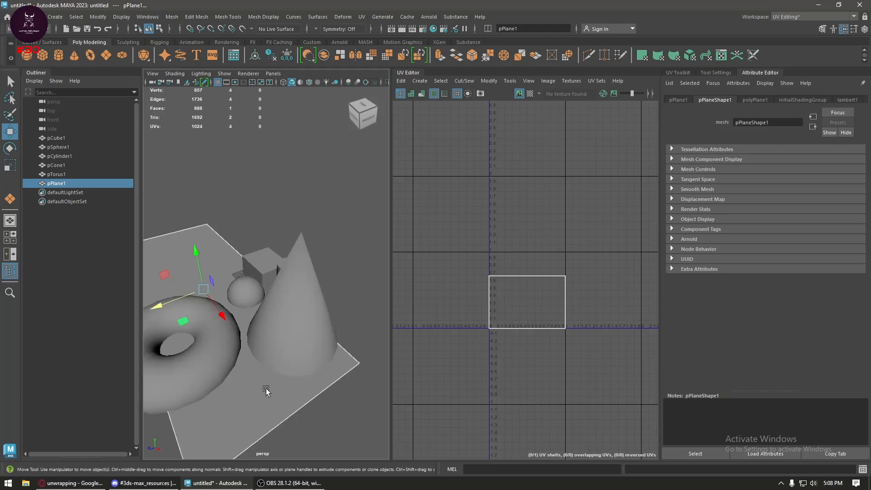
- Scale the plane along its length and width so it extends beneath all the shapes
{"action": "scroll", "coordinate": [270, 394], "scroll_direction": "down", "scroll_amount": 4}
{"action": "key", "text": "r"}
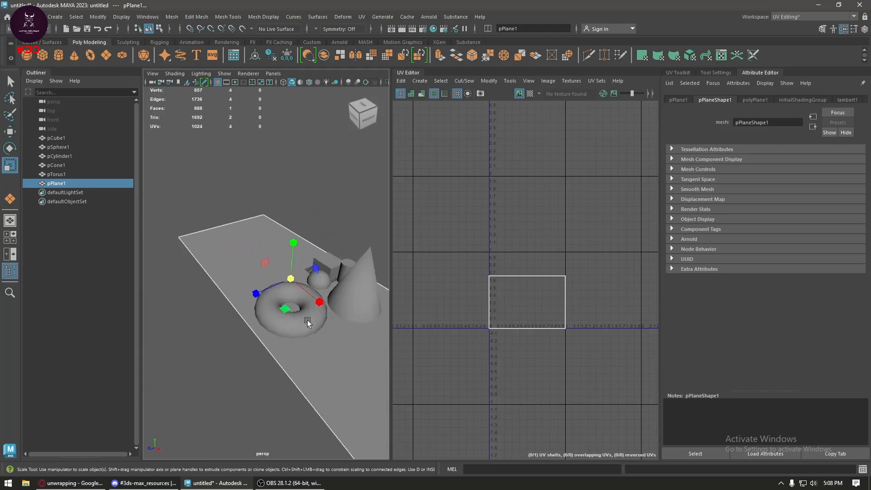
{"action": "left_click_drag", "start_coordinate": [308, 321], "coordinate": [379, 372], "text": "alt"}
{"action": "left_click_drag", "start_coordinate": [313, 254], "coordinate": [201, 255]}
{"action": "key", "text": "w"}
{"action": "left_click_drag", "start_coordinate": [252, 323], "coordinate": [329, 312], "text": "alt"}
{"action": "scroll", "coordinate": [302, 325], "scroll_direction": "up", "scroll_amount": 4}
{"action": "scroll", "coordinate": [305, 307], "scroll_direction": "down", "scroll_amount": 5}
{"action": "middle_click_drag", "start_coordinate": [318, 299], "coordinate": [312, 315], "text": "alt"}
{"action": "left_click_drag", "start_coordinate": [311, 316], "coordinate": [245, 324], "text": "alt"}
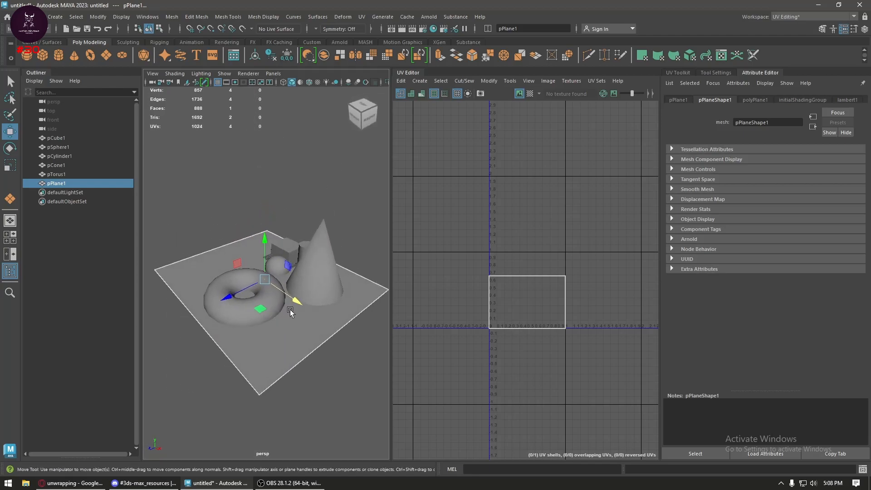
- Turn on the checker map display for the plane
{"action": "scroll", "coordinate": [291, 299], "scroll_direction": "up", "scroll_amount": 4}
{"action": "scroll", "coordinate": [290, 298], "scroll_direction": "down", "scroll_amount": 4}
{"action": "left_click", "coordinate": [531, 94]}
{"action": "scroll", "coordinate": [229, 347], "scroll_direction": "up", "scroll_amount": 4}
{"action": "scroll", "coordinate": [318, 376], "scroll_direction": "down", "scroll_amount": 4}
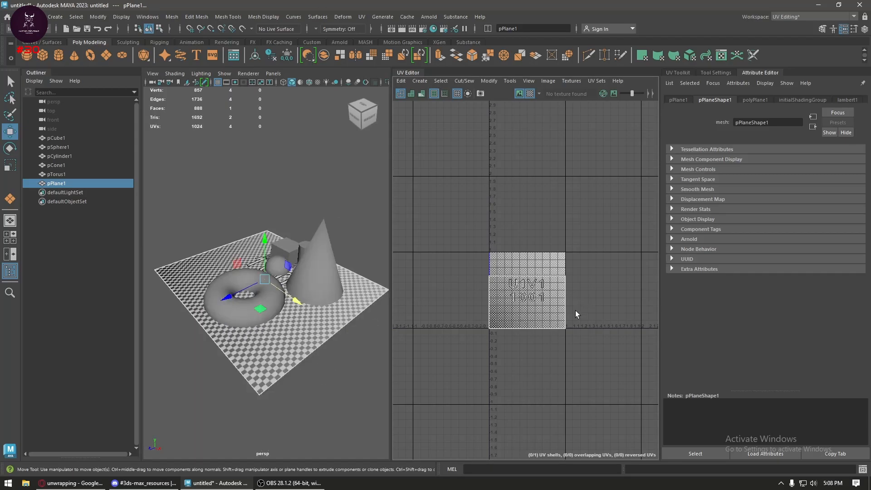
- Examine the checker pattern across the plane's surface up close and from a distance
{"action": "scroll", "coordinate": [576, 313], "scroll_direction": "up", "scroll_amount": 2}
{"action": "scroll", "coordinate": [286, 352], "scroll_direction": "up", "scroll_amount": 4}
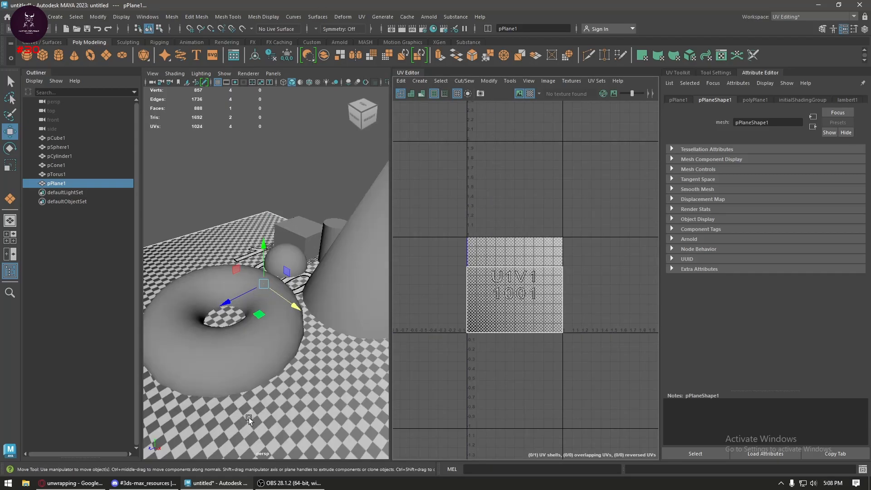
{"action": "scroll", "coordinate": [309, 377], "scroll_direction": "down", "scroll_amount": 4}
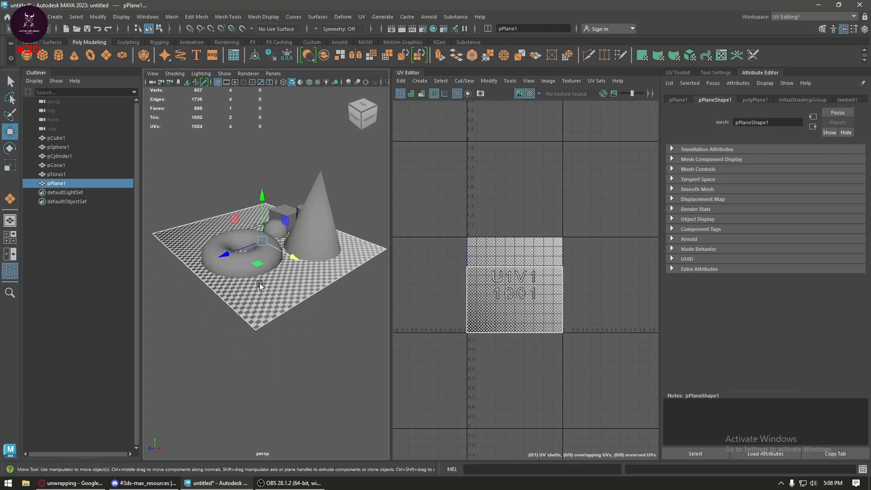
{"action": "scroll", "coordinate": [292, 313], "scroll_direction": "up", "scroll_amount": 4}
{"action": "scroll", "coordinate": [287, 319], "scroll_direction": "down", "scroll_amount": 4}
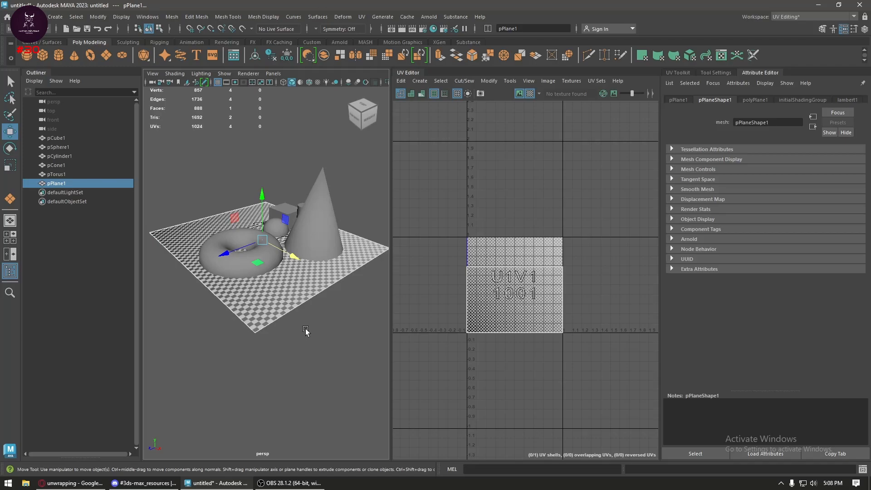
{"action": "scroll", "coordinate": [306, 335], "scroll_direction": "up", "scroll_amount": 5}
{"action": "middle_click_drag", "start_coordinate": [284, 344], "coordinate": [306, 326], "text": "alt"}
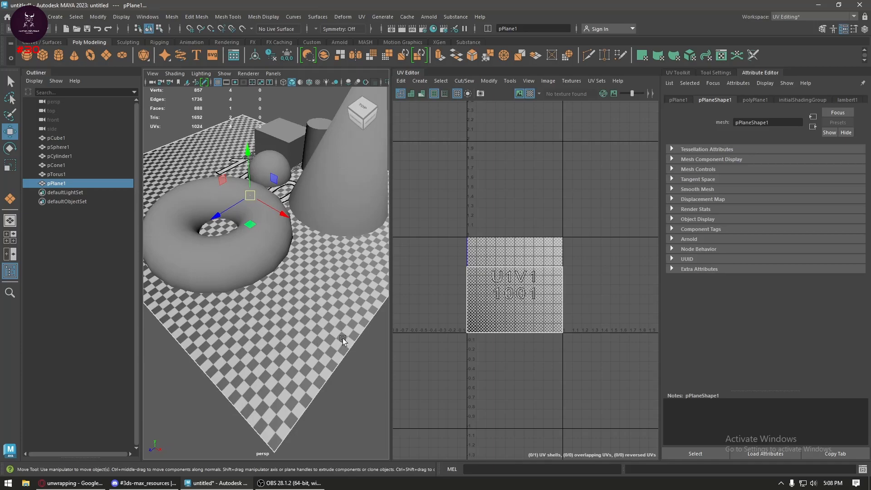
- Select the torus and examine its checker pattern for stretching against its UV layout
{"action": "left_click", "coordinate": [241, 249]}
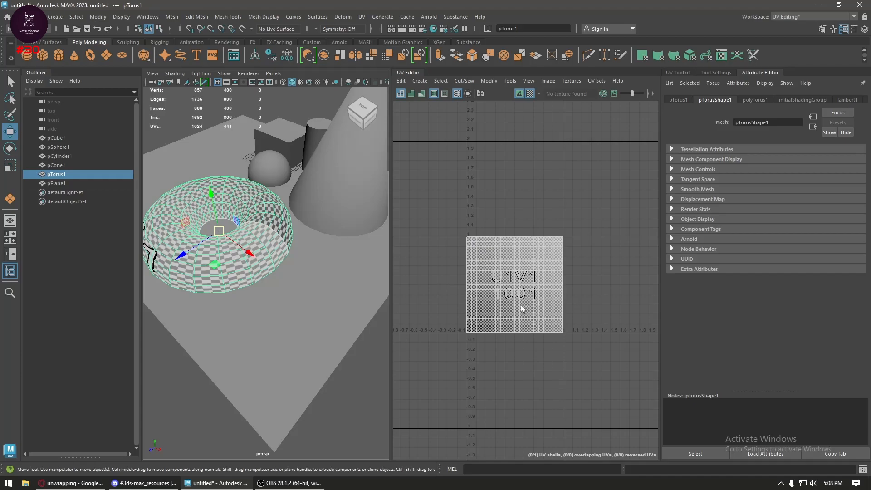
{"action": "scroll", "coordinate": [271, 239], "scroll_direction": "up", "scroll_amount": 5}
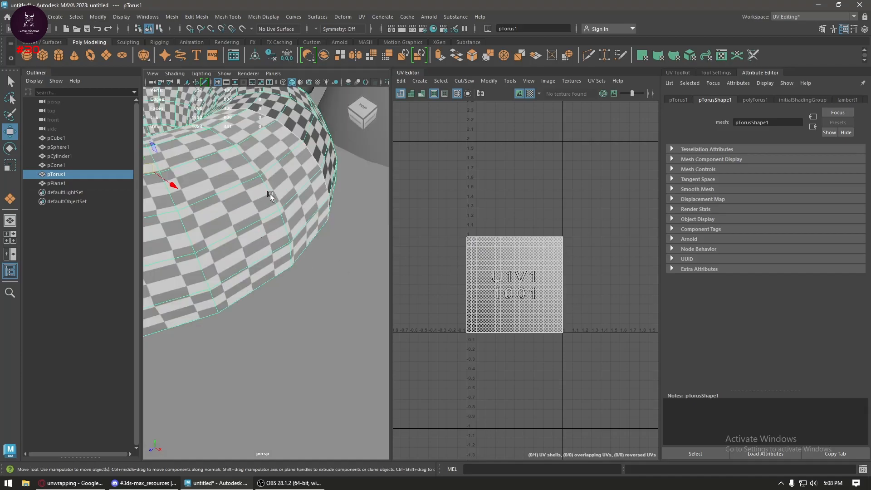
{"action": "scroll", "coordinate": [263, 244], "scroll_direction": "down", "scroll_amount": 8}
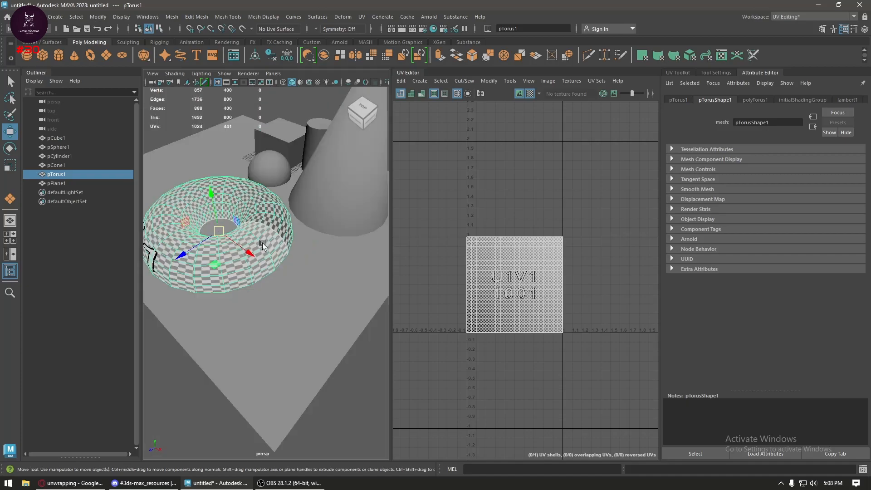
- Select the cone and inspect the checker pattern around its sides from several angles
{"action": "left_click", "coordinate": [318, 226]}
{"action": "scroll", "coordinate": [331, 225], "scroll_direction": "up", "scroll_amount": 9}
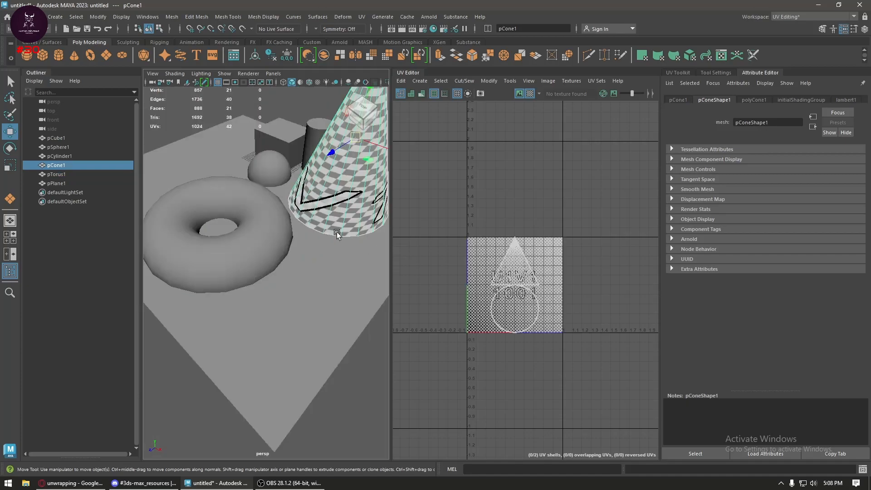
{"action": "middle_click_drag", "start_coordinate": [333, 227], "coordinate": [259, 322], "text": "alt"}
{"action": "scroll", "coordinate": [213, 339], "scroll_direction": "down", "scroll_amount": 2}
{"action": "scroll", "coordinate": [259, 321], "scroll_direction": "down", "scroll_amount": 6}
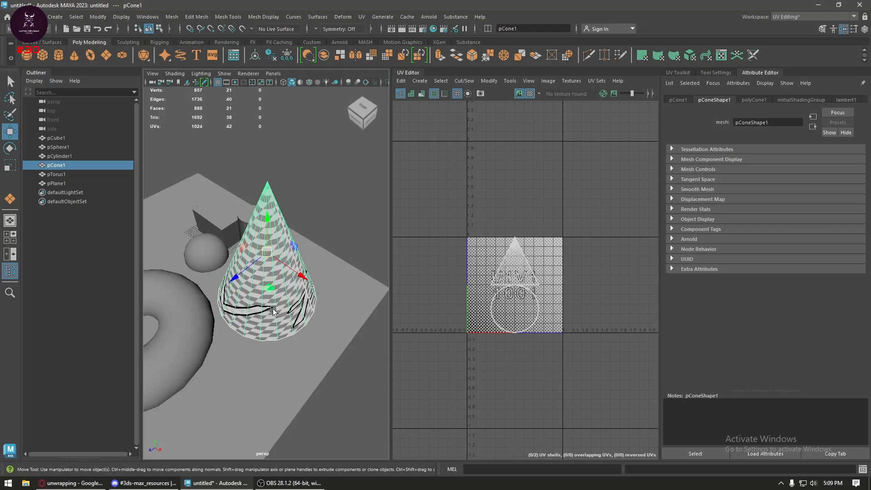
{"action": "left_click_drag", "start_coordinate": [259, 321], "coordinate": [210, 317], "text": "alt"}
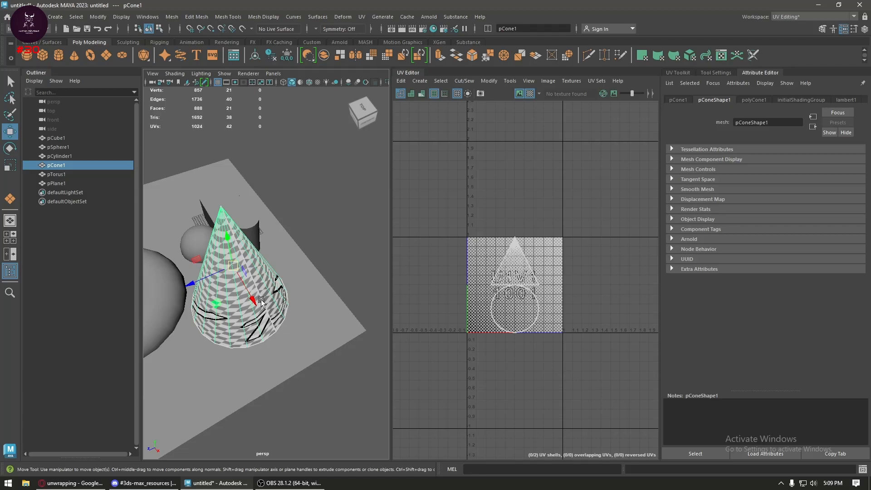
{"action": "left_click_drag", "start_coordinate": [272, 287], "coordinate": [240, 262], "text": "alt"}
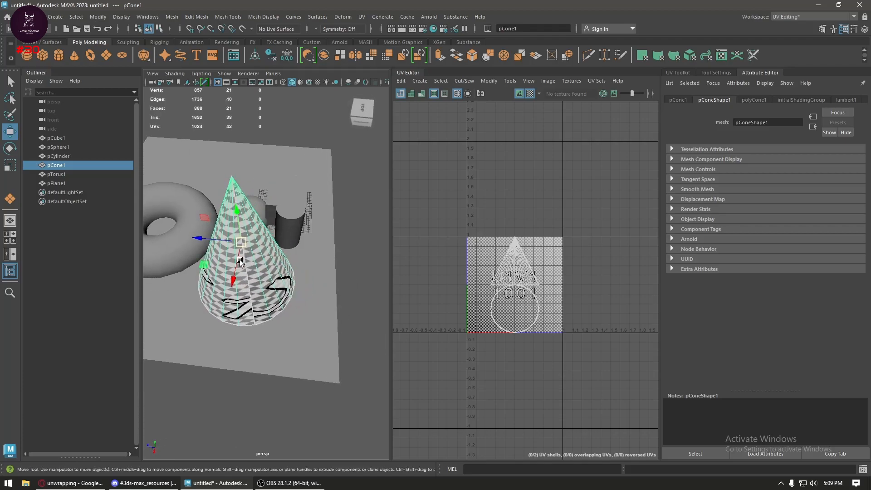
- Check the plane's checker pattern, then inspect the cylinder's pattern from several angles, isolating the cylinder temporarily
{"action": "left_click", "coordinate": [314, 321]}
{"action": "scroll", "coordinate": [340, 366], "scroll_direction": "up", "scroll_amount": 5}
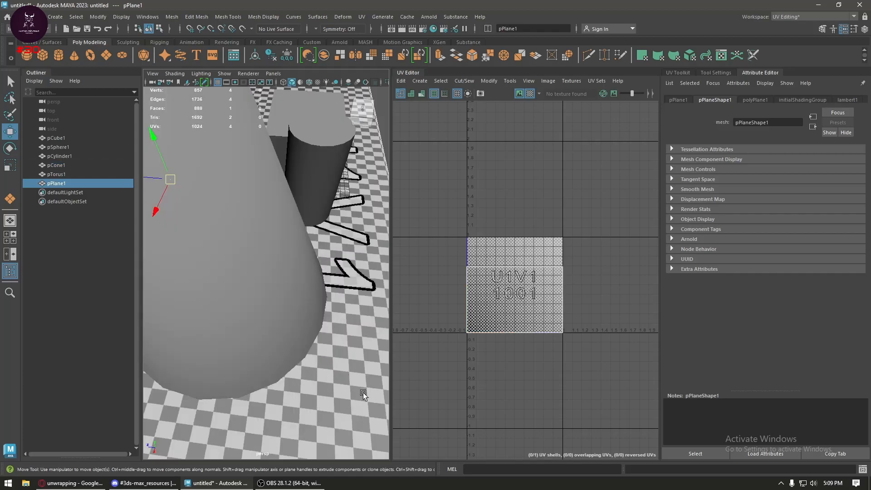
{"action": "left_click", "coordinate": [309, 170]}
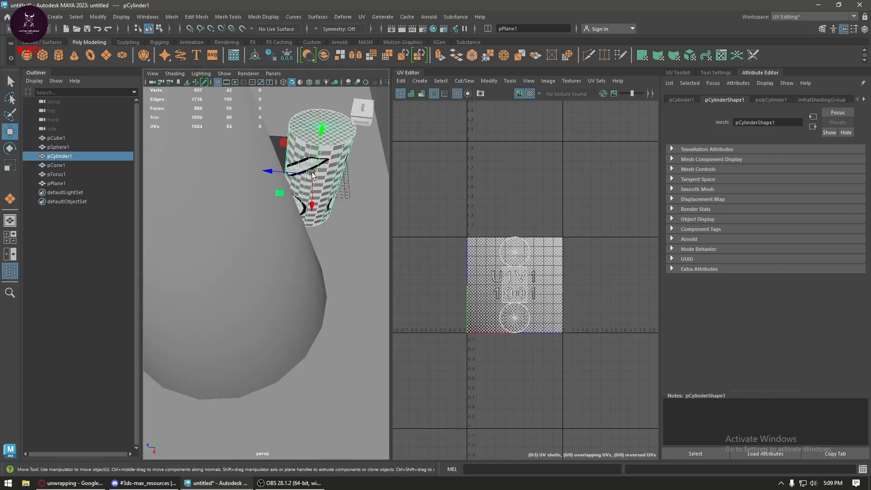
{"action": "left_click_drag", "start_coordinate": [300, 275], "coordinate": [265, 309], "text": "alt"}
{"action": "scroll", "coordinate": [265, 310], "scroll_direction": "up", "scroll_amount": 6}
{"action": "middle_click_drag", "start_coordinate": [265, 310], "coordinate": [280, 311], "text": "alt"}
{"action": "scroll", "coordinate": [242, 245], "scroll_direction": "down", "scroll_amount": 6}
{"action": "left_click_drag", "start_coordinate": [302, 315], "coordinate": [294, 262], "text": "alt"}
{"action": "key", "text": "ctrl+1"}
{"action": "scroll", "coordinate": [294, 263], "scroll_direction": "up", "scroll_amount": 4}
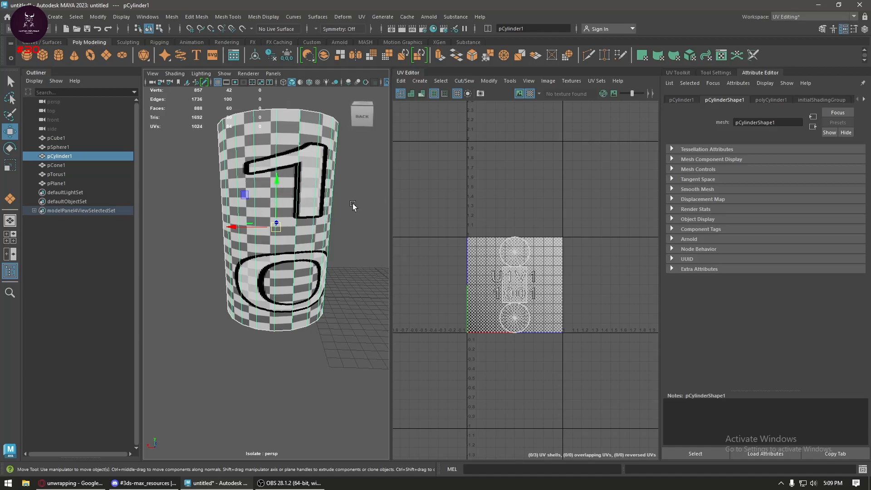
{"action": "key", "text": "ctrl+1"}
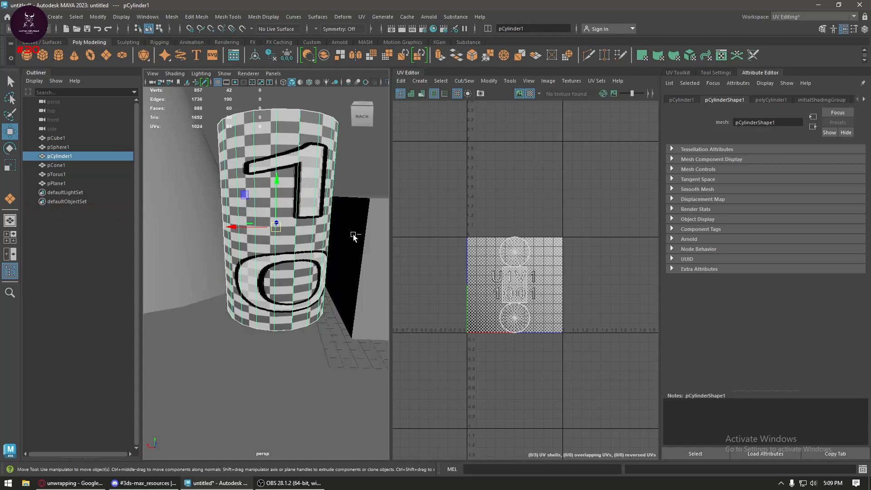
- Scale the cube down along the X axis to about 0.685
{"action": "left_click", "coordinate": [374, 290]}
{"action": "middle_click_drag", "start_coordinate": [326, 288], "coordinate": [177, 289], "text": "alt"}
{"action": "scroll", "coordinate": [204, 289], "scroll_direction": "down", "scroll_amount": 5}
{"action": "left_click_drag", "start_coordinate": [232, 286], "coordinate": [263, 273], "text": "alt"}
{"action": "scroll", "coordinate": [286, 332], "scroll_direction": "up", "scroll_amount": 5}
{"action": "key", "text": "r"}
{"action": "left_click_drag", "start_coordinate": [205, 257], "coordinate": [216, 258]}
{"action": "key", "text": "w"}
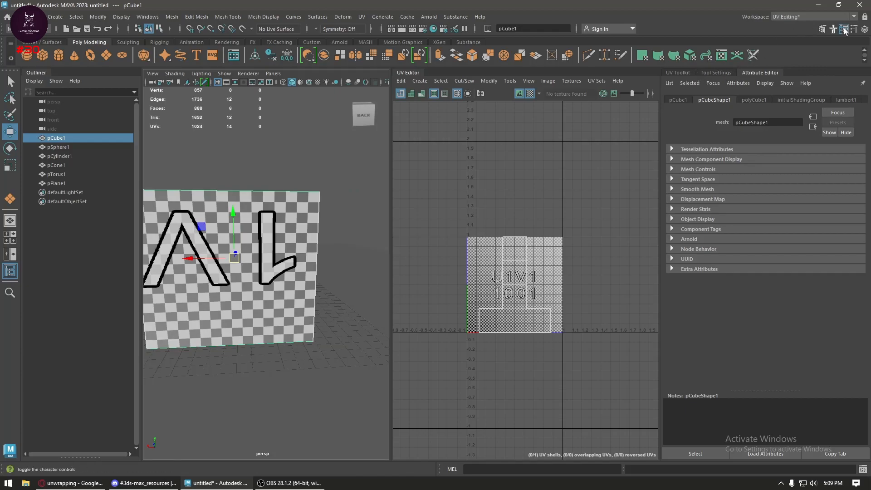
- Set the cube's width, height and depth to 10 in its polyCube1 creation attributes
{"action": "left_click", "coordinate": [864, 29]}
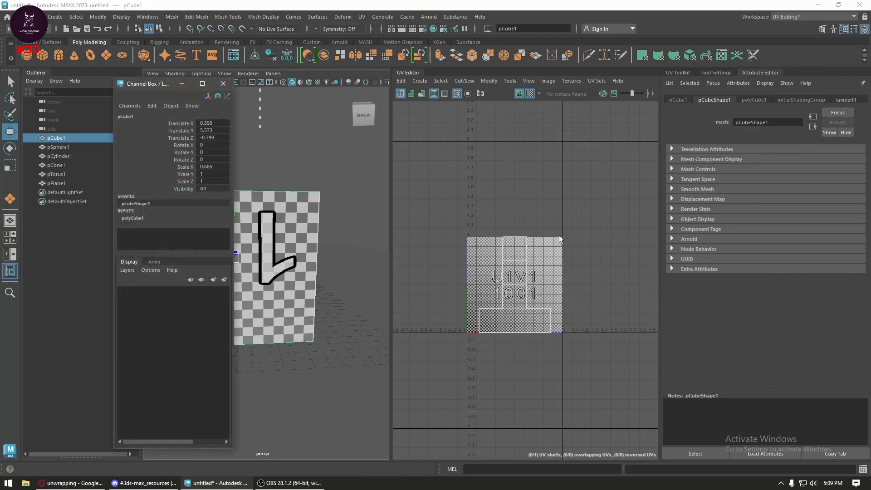
{"action": "left_click", "coordinate": [144, 218]}
{"action": "left_click", "coordinate": [212, 231]}
{"action": "left_click", "coordinate": [221, 246], "text": "shift"}
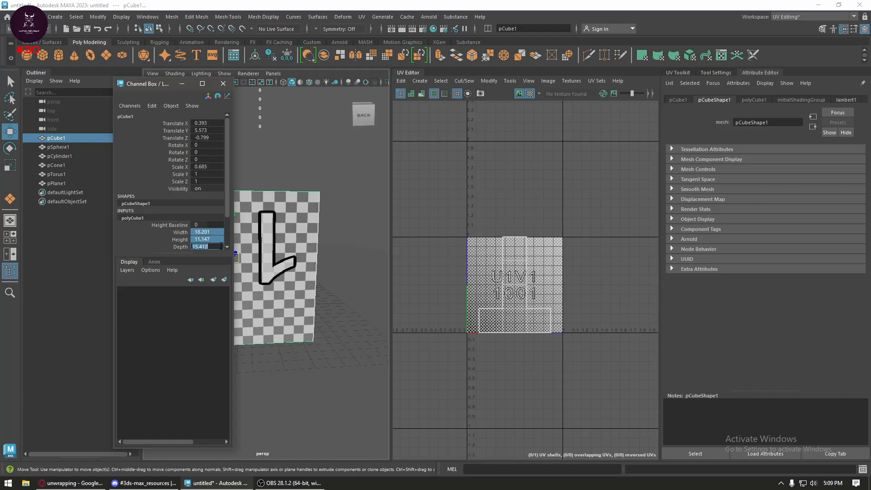
{"action": "type", "text": "10"}
{"action": "key", "text": "Return"}
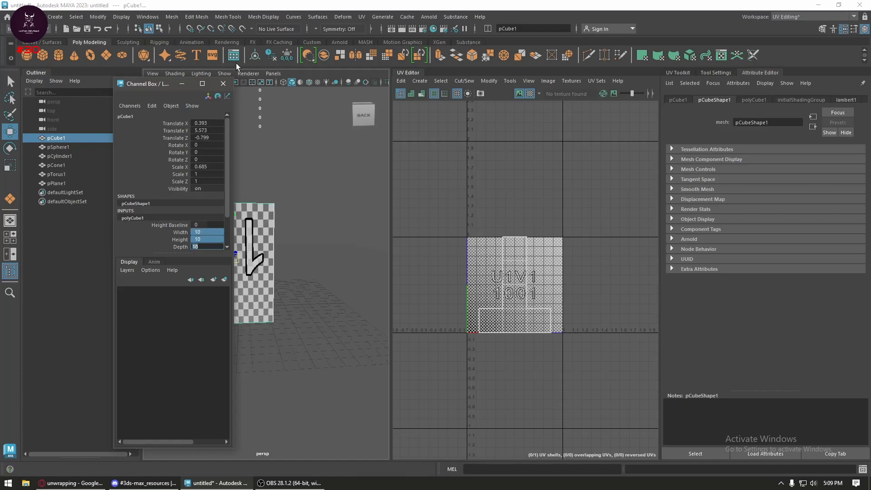
{"action": "left_click", "coordinate": [224, 90]}
- Examine the cube's checker pattern from above and check its width, height and depth in the polyCube1 creation attributes
{"action": "scroll", "coordinate": [293, 220], "scroll_direction": "up", "scroll_amount": 5}
{"action": "scroll", "coordinate": [293, 220], "scroll_direction": "down", "scroll_amount": 5}
{"action": "left_click_drag", "start_coordinate": [293, 220], "coordinate": [272, 313], "text": "alt"}
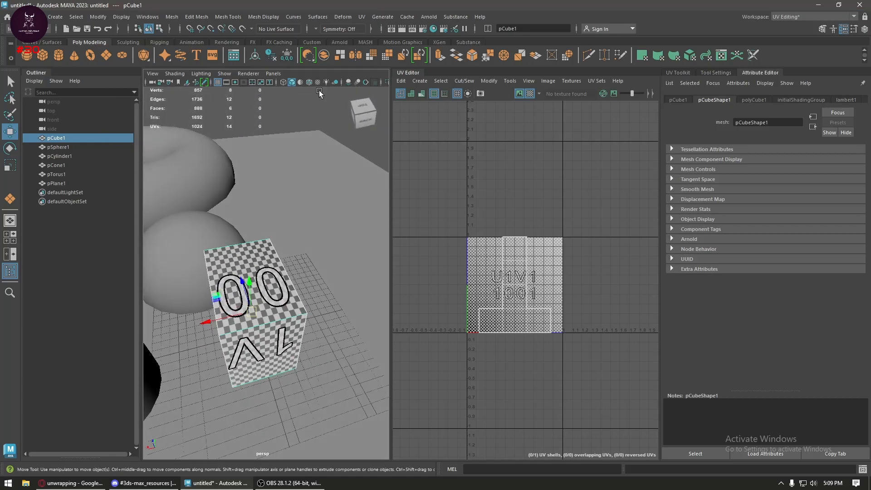
{"action": "left_click", "coordinate": [865, 30]}
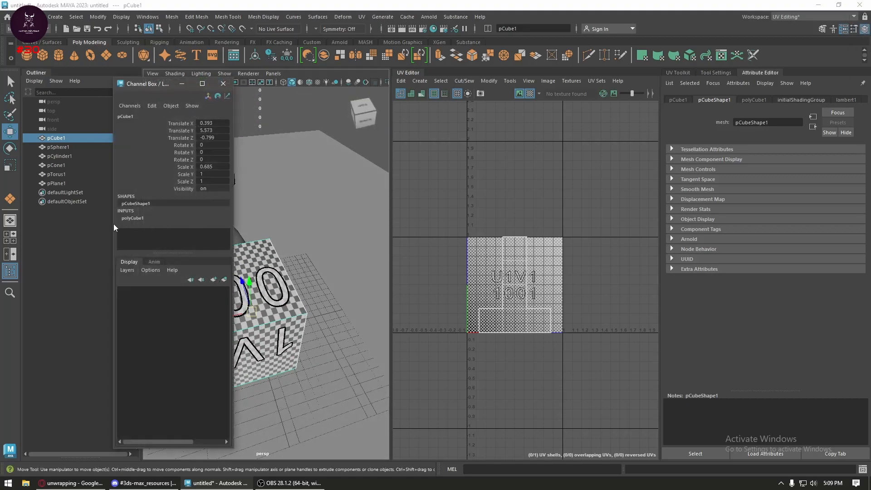
{"action": "left_click", "coordinate": [132, 218]}
{"action": "scroll", "coordinate": [195, 239], "scroll_direction": "down", "scroll_amount": 1}
{"action": "left_click", "coordinate": [211, 211]}
{"action": "left_click", "coordinate": [214, 227], "text": "shift"}
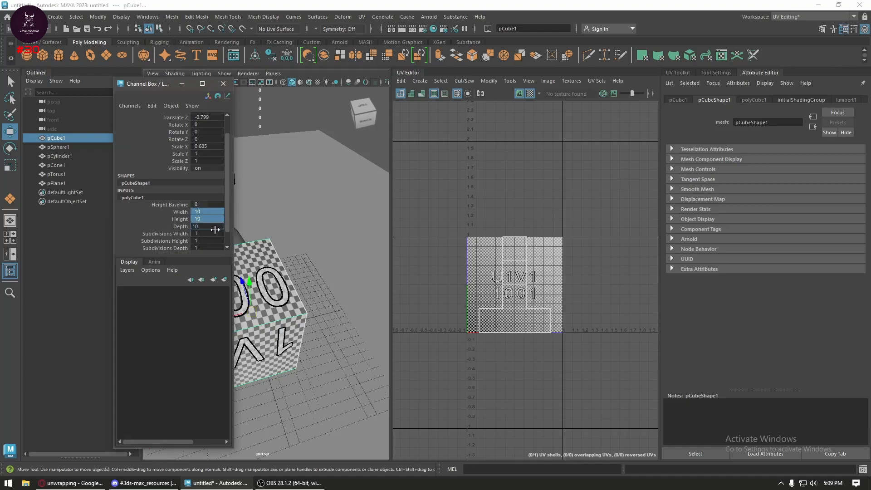
{"action": "left_click", "coordinate": [223, 84]}
- Delete the cube and draw a new polygon cube about 30 wide, 27 high and 9.5 deep beside the sphere
{"action": "scroll", "coordinate": [274, 282], "scroll_direction": "down", "scroll_amount": 5}
{"action": "left_click_drag", "start_coordinate": [274, 282], "coordinate": [230, 251], "text": "alt"}
{"action": "key", "text": "Delete"}
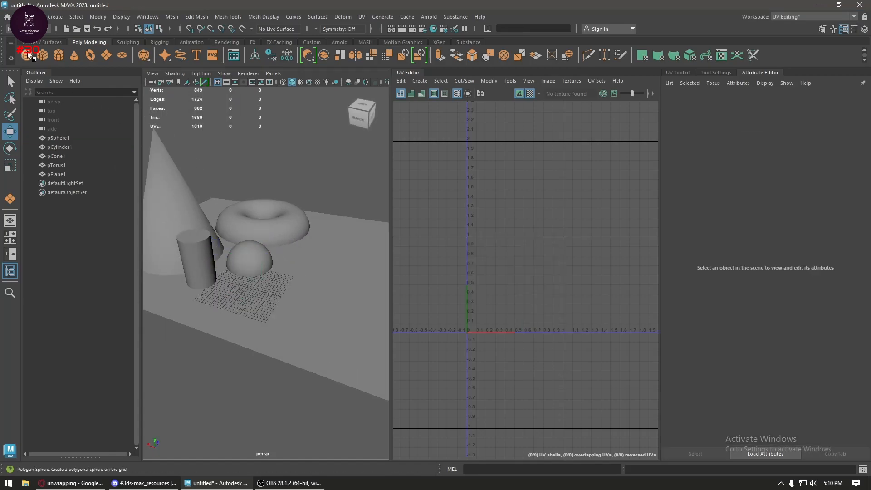
{"action": "right_click_drag", "start_coordinate": [179, 244], "coordinate": [183, 278], "text": "shift"}
{"action": "left_click_drag", "start_coordinate": [227, 304], "coordinate": [335, 313]}
{"action": "left_click_drag", "start_coordinate": [336, 313], "coordinate": [345, 222]}
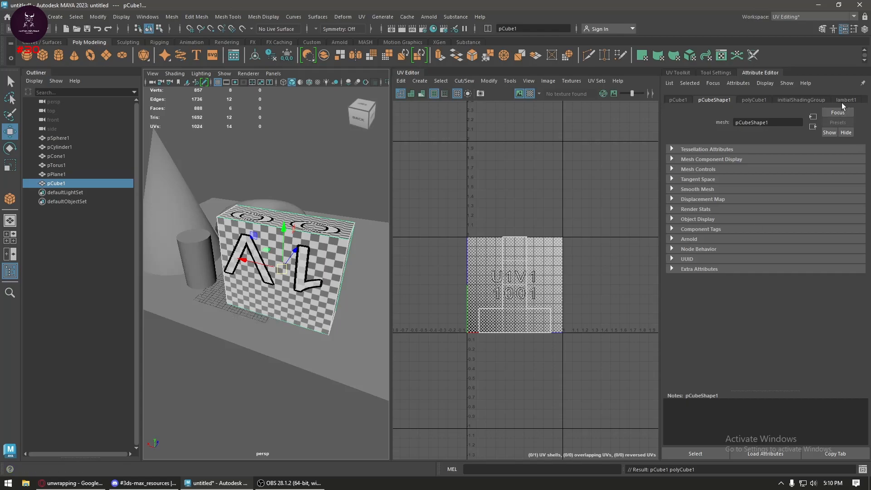
- Set the new cube's width, height and depth to 10 in its polyCube1 creation attributes
{"action": "left_click", "coordinate": [865, 30]}
{"action": "left_click", "coordinate": [200, 232]}
{"action": "left_click", "coordinate": [212, 247], "text": "shift"}
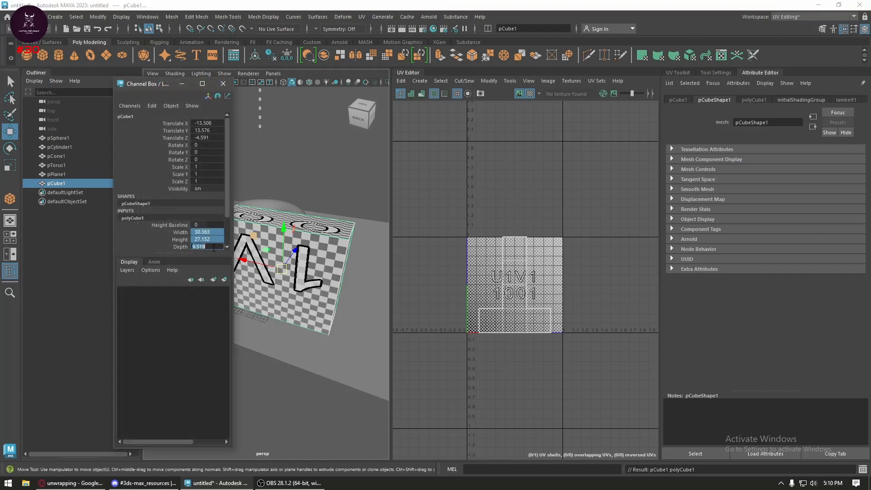
{"action": "key", "text": "Return"}
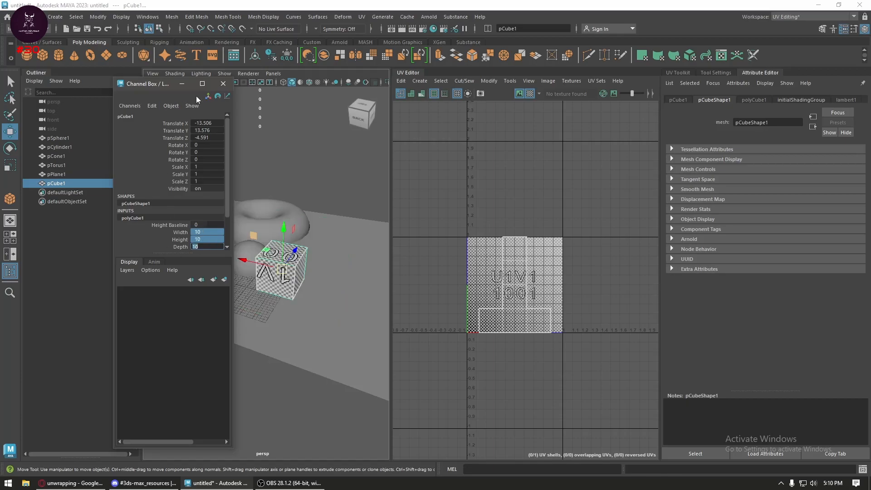
{"action": "left_click", "coordinate": [223, 84]}
{"action": "scroll", "coordinate": [280, 293], "scroll_direction": "up", "scroll_amount": 10}
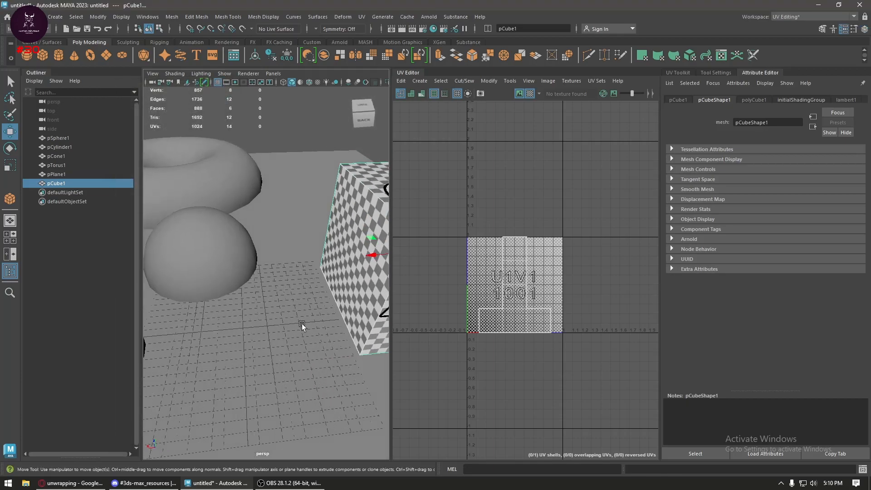
{"action": "left_click_drag", "start_coordinate": [301, 323], "coordinate": [252, 317], "text": "alt"}
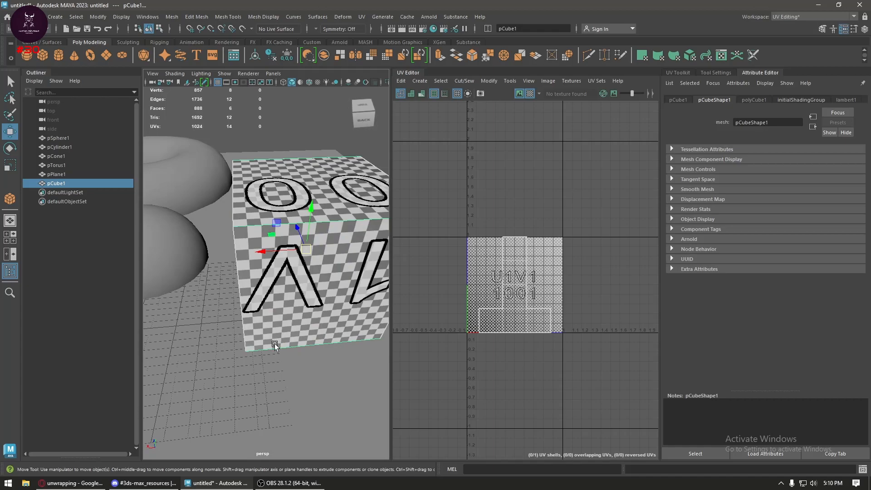
{"action": "left_click", "coordinate": [290, 483]}
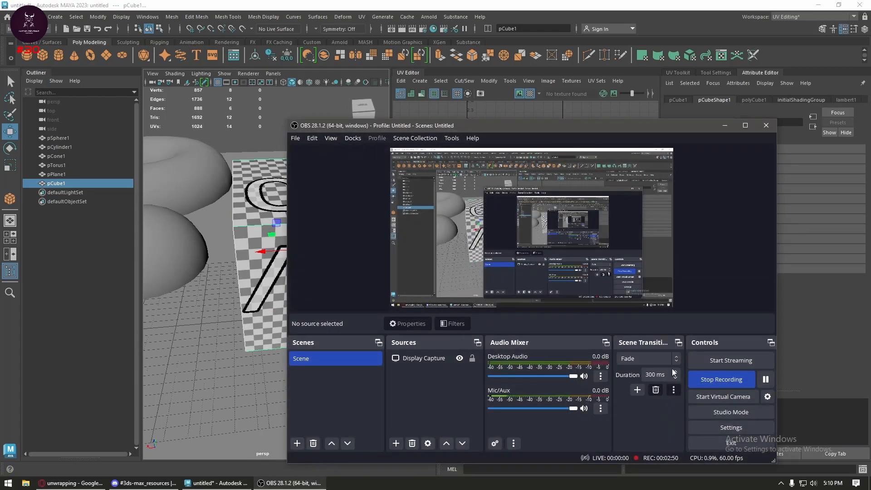
{"action": "left_click", "coordinate": [725, 126]}
- Select the sphere and examine how its checker pattern stretches around the top pole and along the sides
{"action": "left_click_drag", "start_coordinate": [267, 305], "coordinate": [266, 208], "text": "alt"}
{"action": "scroll", "coordinate": [241, 241], "scroll_direction": "up", "scroll_amount": 4}
{"action": "scroll", "coordinate": [245, 245], "scroll_direction": "down", "scroll_amount": 5}
{"action": "left_click", "coordinate": [266, 208]}
{"action": "scroll", "coordinate": [257, 208], "scroll_direction": "up", "scroll_amount": 3}
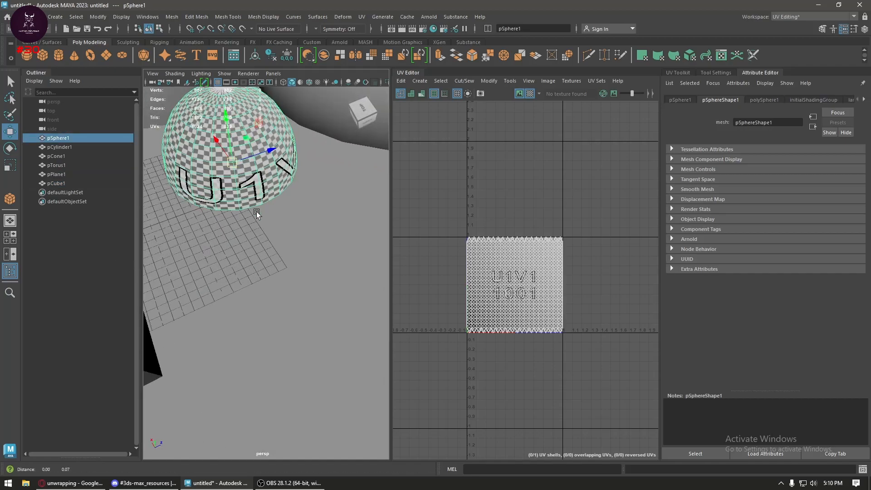
{"action": "middle_click_drag", "start_coordinate": [257, 209], "coordinate": [340, 461], "text": "alt"}
{"action": "scroll", "coordinate": [304, 290], "scroll_direction": "up", "scroll_amount": 8}
{"action": "scroll", "coordinate": [291, 274], "scroll_direction": "down", "scroll_amount": 8}
{"action": "scroll", "coordinate": [268, 268], "scroll_direction": "up", "scroll_amount": 5}
{"action": "scroll", "coordinate": [260, 200], "scroll_direction": "down", "scroll_amount": 12}
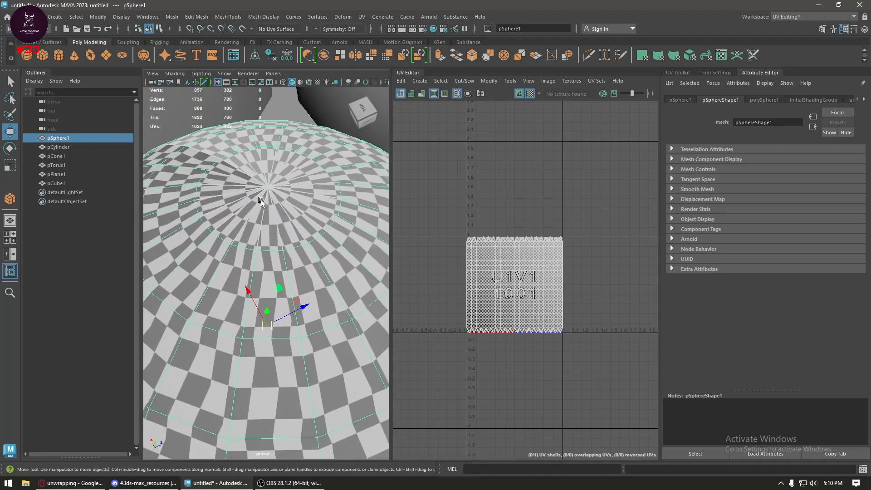
{"action": "left_click_drag", "start_coordinate": [303, 334], "coordinate": [223, 326], "text": "alt"}
{"action": "scroll", "coordinate": [277, 293], "scroll_direction": "up", "scroll_amount": 5}
{"action": "left_click_drag", "start_coordinate": [253, 298], "coordinate": [382, 304], "text": "alt"}
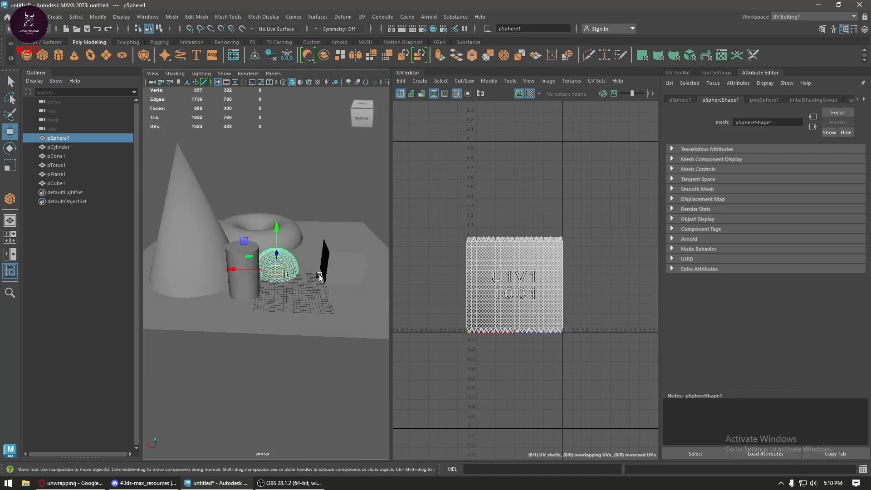
{"action": "scroll", "coordinate": [309, 269], "scroll_direction": "up", "scroll_amount": 8}
{"action": "scroll", "coordinate": [301, 253], "scroll_direction": "up", "scroll_amount": 3}
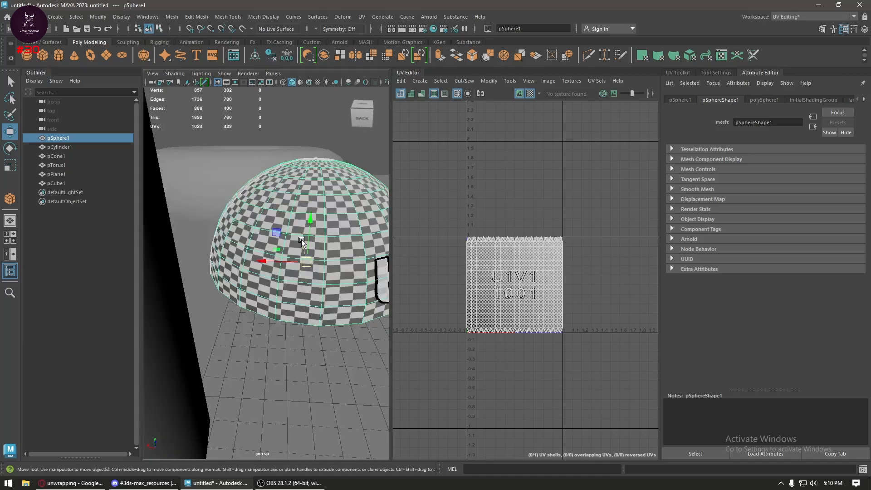
- Select the sphere's whole UV shell, hide the checker image in the UV Editor and apply a camera-based planar projection
{"action": "right_click_drag", "start_coordinate": [541, 259], "coordinate": [532, 281]}
{"action": "left_click", "coordinate": [532, 281]}
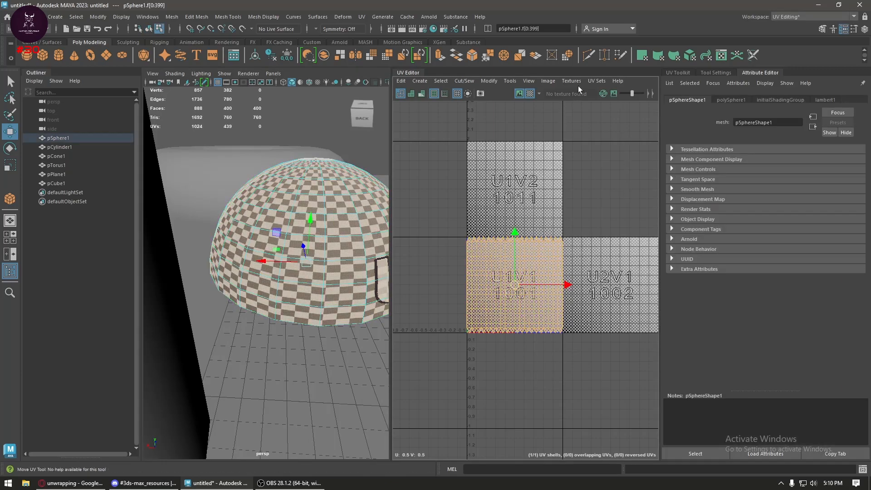
{"action": "left_click", "coordinate": [518, 95]}
{"action": "left_click", "coordinate": [644, 58]}
- Cut the sphere's UVs along the horizontal edge loop around its middle
{"action": "scroll", "coordinate": [518, 328], "scroll_direction": "up", "scroll_amount": 3}
{"action": "right_click_drag", "start_coordinate": [533, 260], "coordinate": [532, 172]}
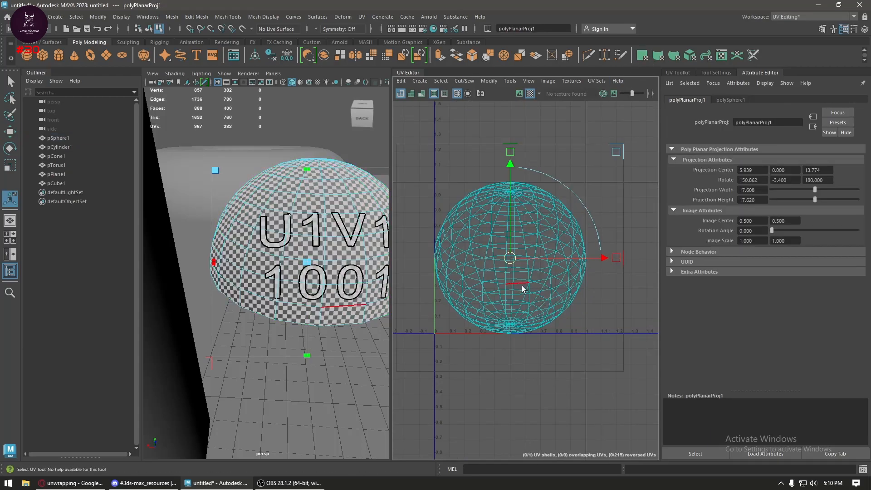
{"action": "double_click", "coordinate": [523, 289]}
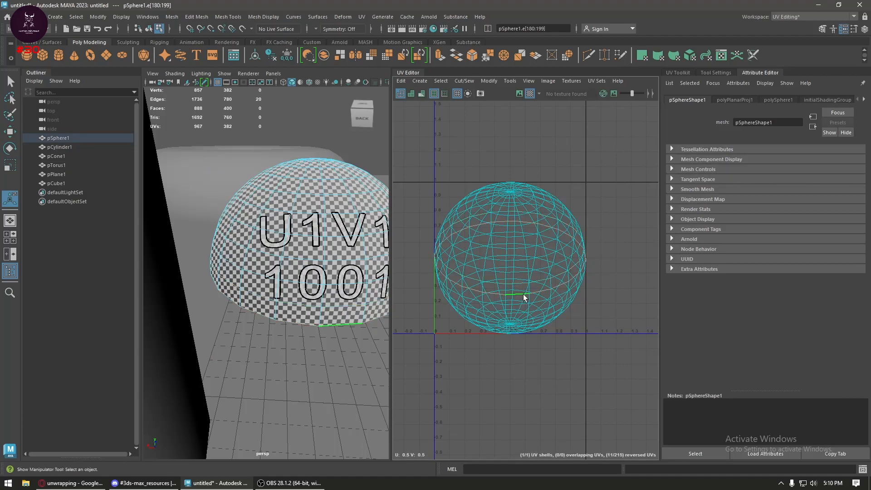
{"action": "right_click_drag", "start_coordinate": [593, 206], "coordinate": [567, 223], "text": "shift"}
{"action": "right_click_drag", "start_coordinate": [561, 213], "coordinate": [522, 168], "text": "shift"}
{"action": "left_click", "coordinate": [537, 307]}
- Unfold the sphere's two UV halves and lay them out as separate round shells
{"action": "right_click_drag", "start_coordinate": [590, 201], "coordinate": [450, 200], "text": "shift"}
{"action": "scroll", "coordinate": [524, 315], "scroll_direction": "down", "scroll_amount": 1}
{"action": "right_click_drag", "start_coordinate": [582, 240], "coordinate": [547, 206]}
{"action": "left_click_drag", "start_coordinate": [626, 146], "coordinate": [499, 350]}
{"action": "right_click_drag", "start_coordinate": [541, 173], "coordinate": [470, 220], "text": "shift"}
{"action": "left_click", "coordinate": [421, 260]}
- Examine the unwrapped sphere's checker pattern at the pole and around its sides, returning to object selection
{"action": "left_click_drag", "start_coordinate": [322, 241], "coordinate": [273, 269], "text": "alt"}
{"action": "scroll", "coordinate": [290, 287], "scroll_direction": "up", "scroll_amount": 5}
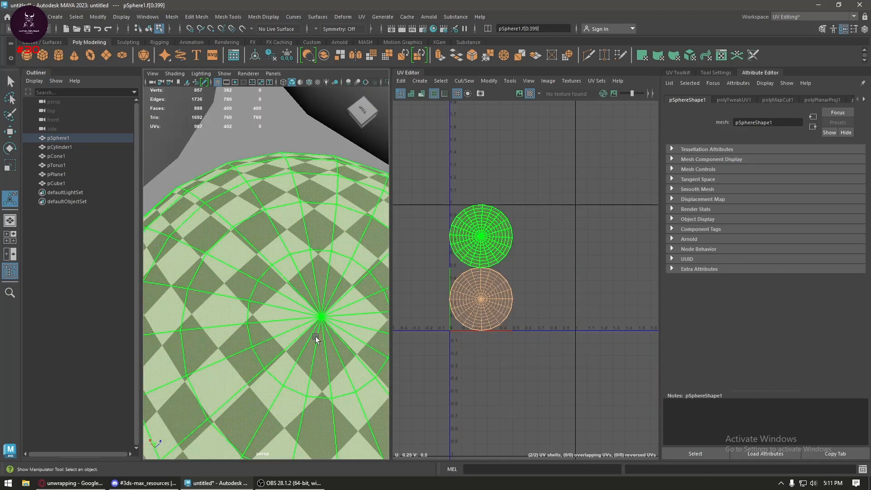
{"action": "middle_click_drag", "start_coordinate": [341, 374], "coordinate": [306, 347], "text": "alt"}
{"action": "scroll", "coordinate": [293, 311], "scroll_direction": "down", "scroll_amount": 5}
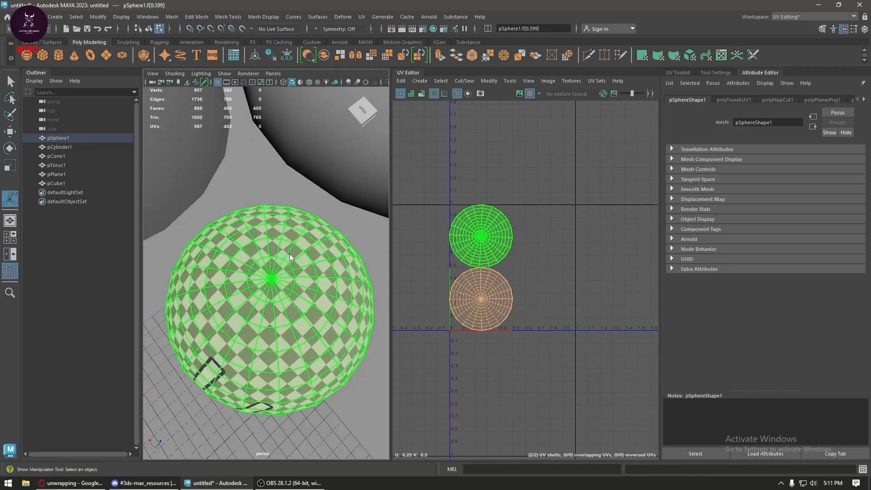
{"action": "key", "text": "F8"}
{"action": "key", "text": "q"}
{"action": "left_click_drag", "start_coordinate": [288, 373], "coordinate": [329, 205], "text": "alt"}
{"action": "left_click_drag", "start_coordinate": [285, 226], "coordinate": [322, 303], "text": "alt"}
{"action": "scroll", "coordinate": [290, 331], "scroll_direction": "down", "scroll_amount": 10}
{"action": "left_click_drag", "start_coordinate": [290, 331], "coordinate": [221, 320], "text": "alt"}
{"action": "scroll", "coordinate": [221, 321], "scroll_direction": "up", "scroll_amount": 5}
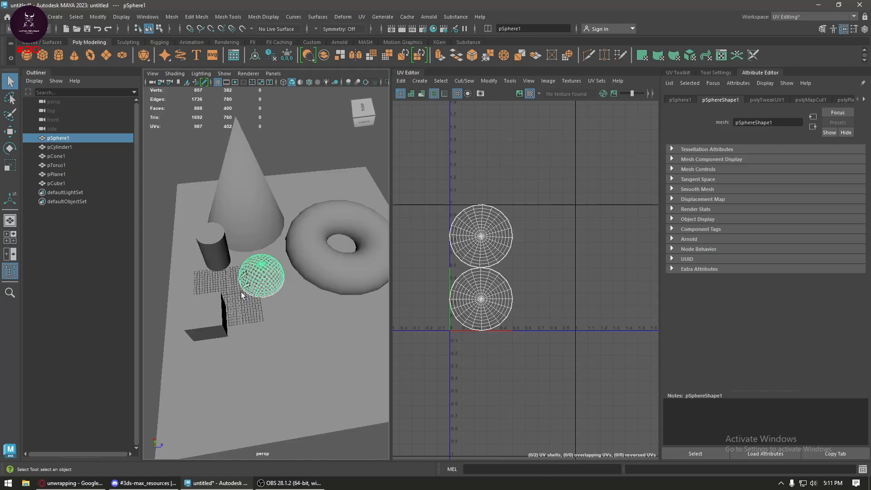
- Delete the plane, sphere, cylinder, cone and torus, keeping only the cube
{"action": "left_click", "coordinate": [218, 254]}
{"action": "left_click", "coordinate": [227, 205]}
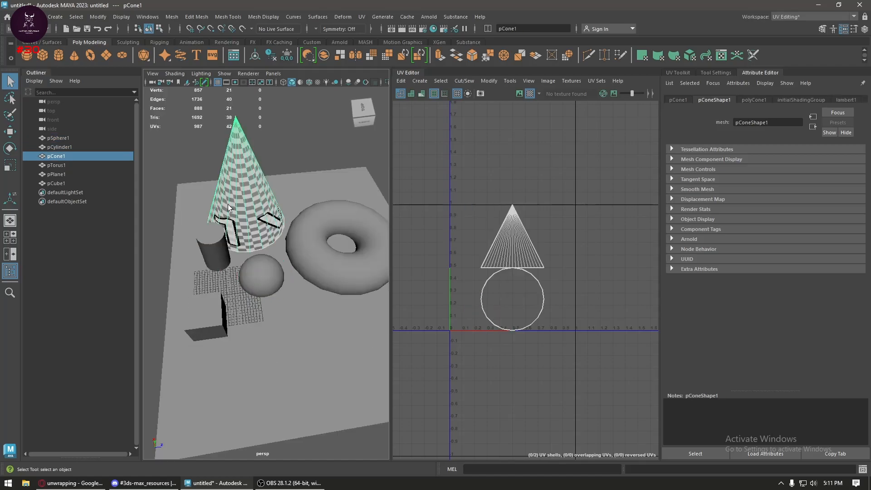
{"action": "left_click", "coordinate": [213, 255]}
{"action": "left_click", "coordinate": [300, 346]}
{"action": "left_click", "coordinate": [258, 282], "text": "shift"}
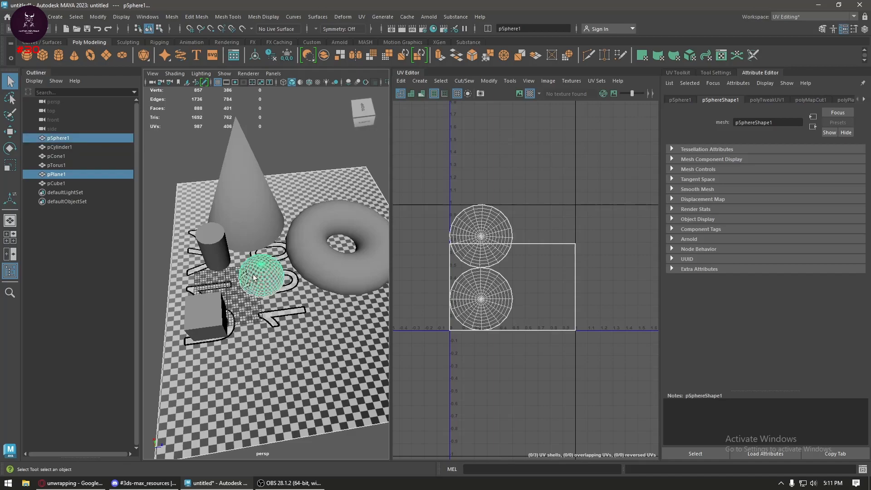
{"action": "left_click", "coordinate": [225, 254], "text": "shift"}
{"action": "left_click", "coordinate": [270, 227], "text": "shift"}
{"action": "left_click", "coordinate": [307, 262], "text": "shift"}
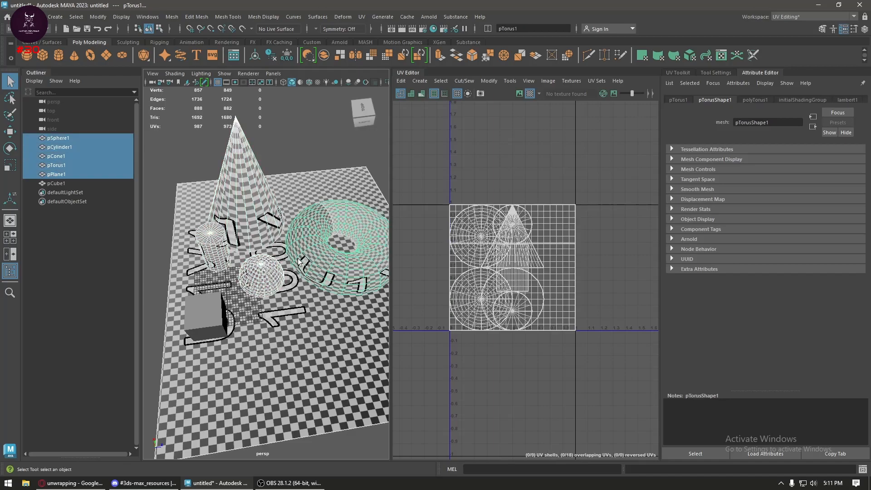
{"action": "key", "text": "Delete"}
- Move the cube to the origin with an absolute transform of 0 in X, Y and Z
{"action": "left_click", "coordinate": [208, 319]}
{"action": "scroll", "coordinate": [213, 325], "scroll_direction": "up", "scroll_amount": 4}
{"action": "left_click_drag", "start_coordinate": [227, 338], "coordinate": [297, 338], "text": "alt"}
{"action": "key", "text": "w"}
{"action": "left_click", "coordinate": [488, 29]}
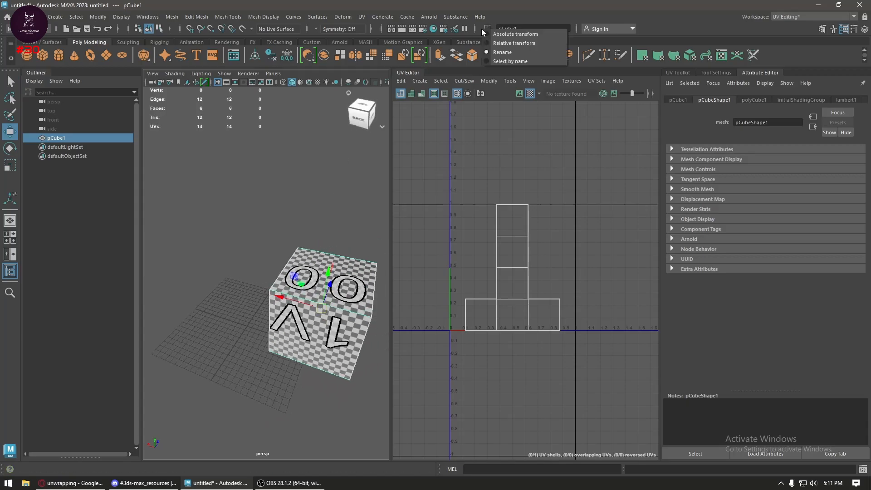
{"action": "left_click", "coordinate": [508, 40]}
{"action": "left_click", "coordinate": [502, 28]}
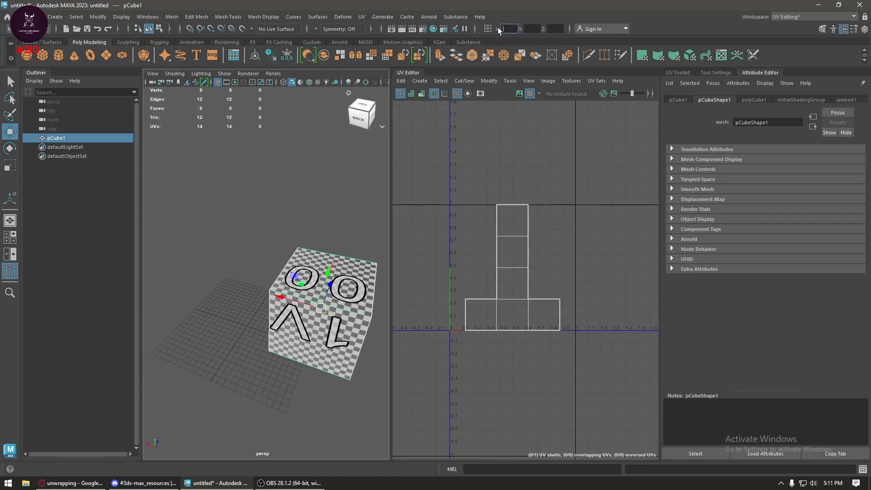
{"action": "type", "text": "0"}
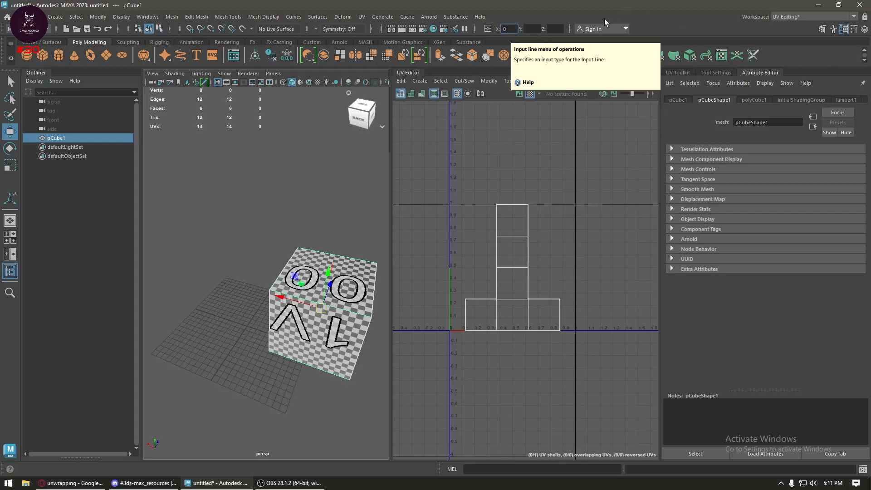
{"action": "left_click", "coordinate": [531, 28]}
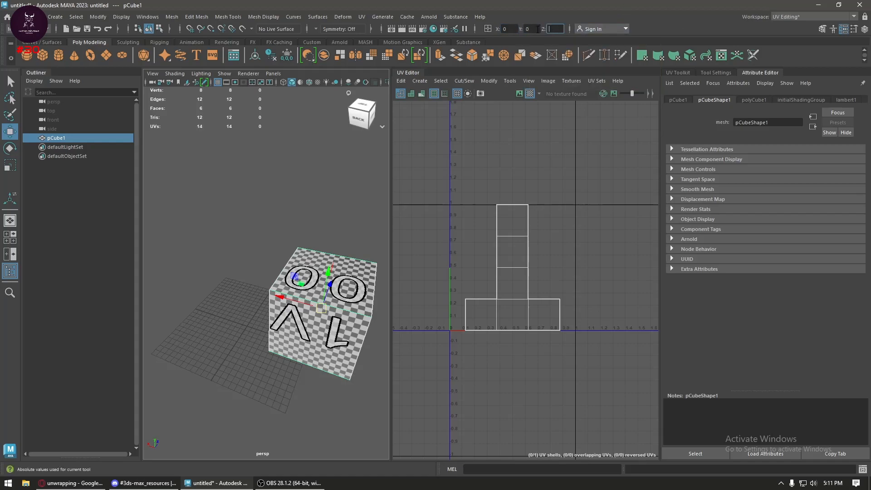
{"action": "type", "text": "0"}
{"action": "key", "text": "Return"}
- Raise the cube along the Y axis to about 5.18 so it rests on the grid
{"action": "scroll", "coordinate": [259, 303], "scroll_direction": "up", "scroll_amount": 5}
{"action": "left_click_drag", "start_coordinate": [259, 303], "coordinate": [308, 235], "text": "alt"}
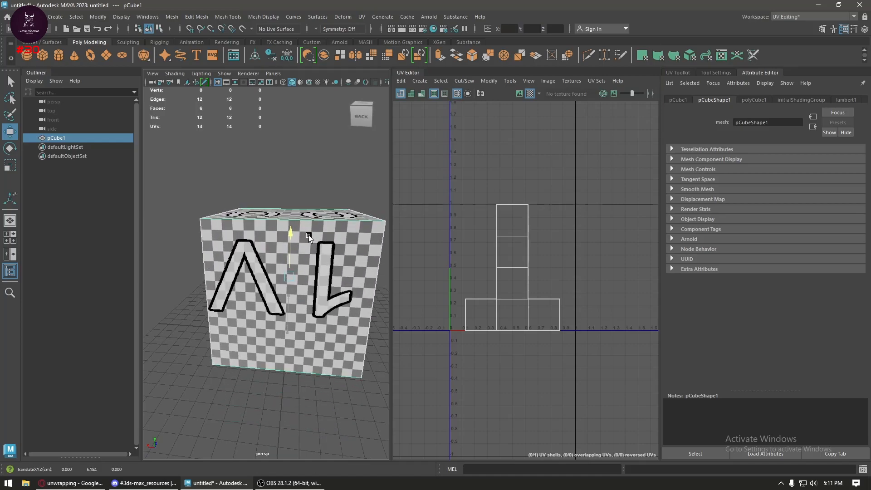
{"action": "left_click", "coordinate": [277, 275]}
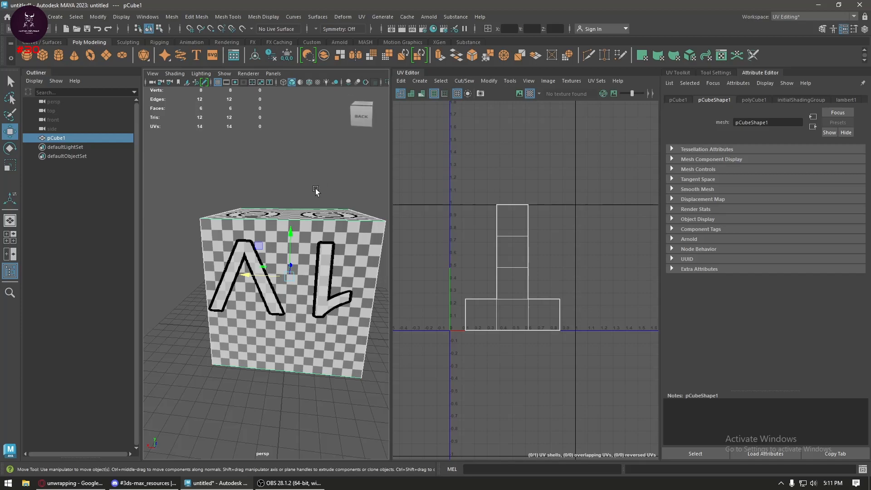
{"action": "left_click", "coordinate": [294, 398]}
{"action": "left_click", "coordinate": [316, 309]}
- Widen the perspective view and apply a camera-based planar UV projection to the cube
{"action": "left_click_drag", "start_coordinate": [390, 325], "coordinate": [428, 329]}
{"action": "left_click_drag", "start_coordinate": [373, 316], "coordinate": [345, 327], "text": "alt"}
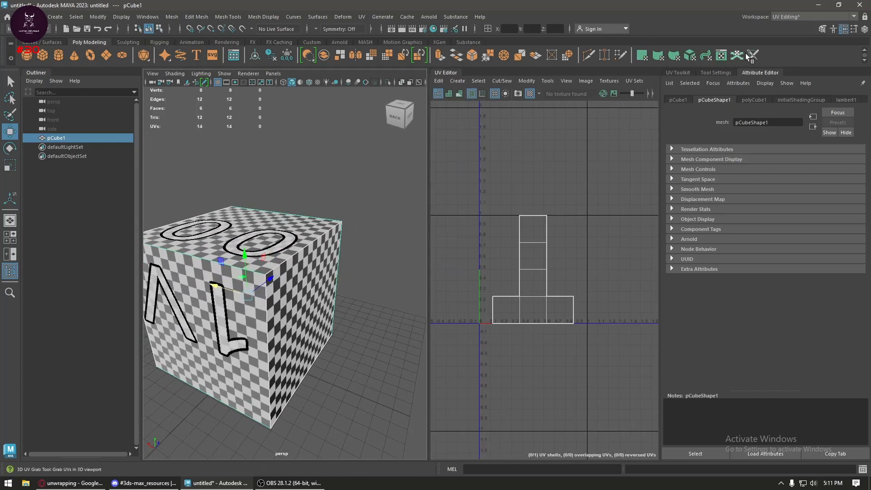
{"action": "left_click_drag", "start_coordinate": [325, 290], "coordinate": [471, 197], "text": "alt"}
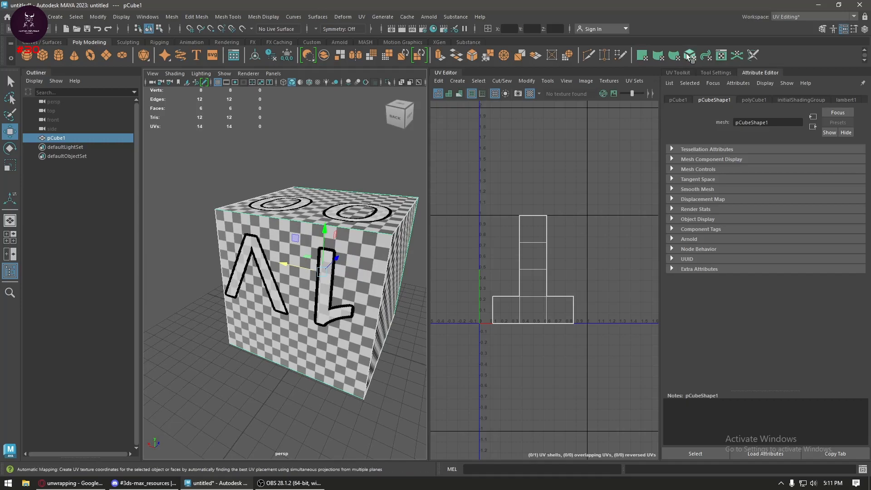
{"action": "left_click", "coordinate": [642, 56]}
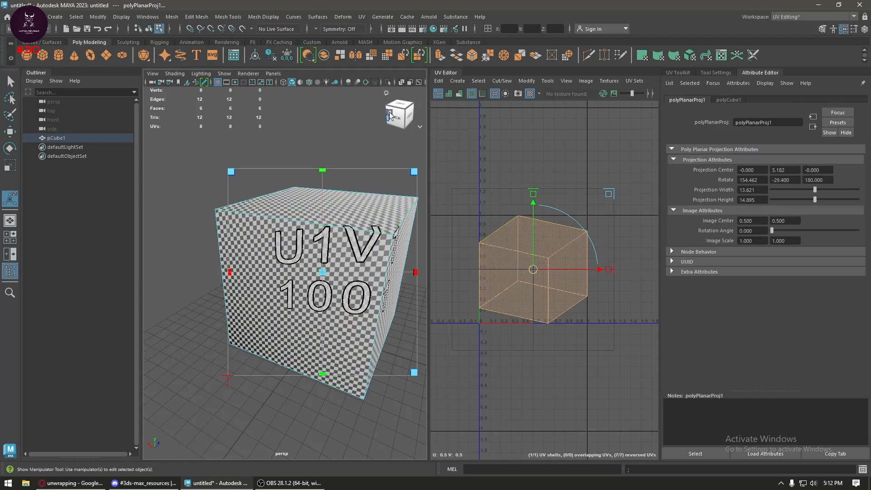
- Reset the Planar Mapping options to their defaults and project the cube's UVs from the X axis
{"action": "left_click", "coordinate": [457, 81]}
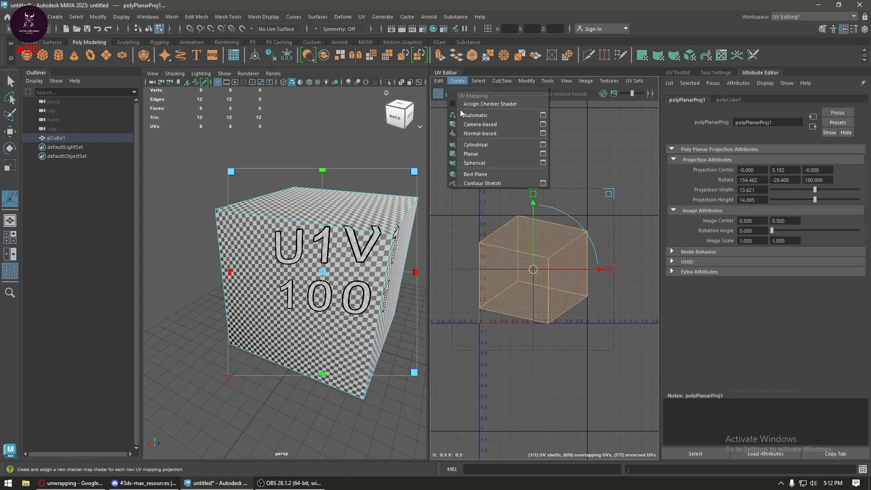
{"action": "left_click", "coordinate": [543, 154]}
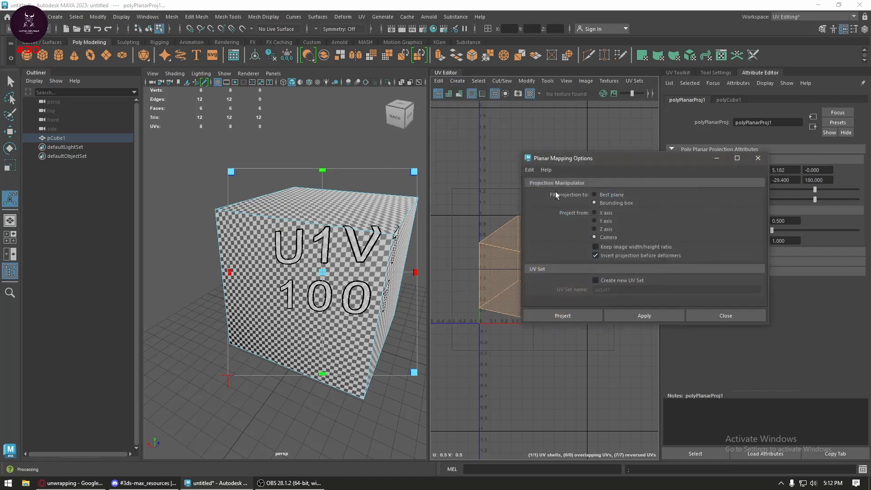
{"action": "left_click", "coordinate": [531, 170]}
{"action": "left_click", "coordinate": [546, 191]}
{"action": "left_click", "coordinate": [588, 316]}
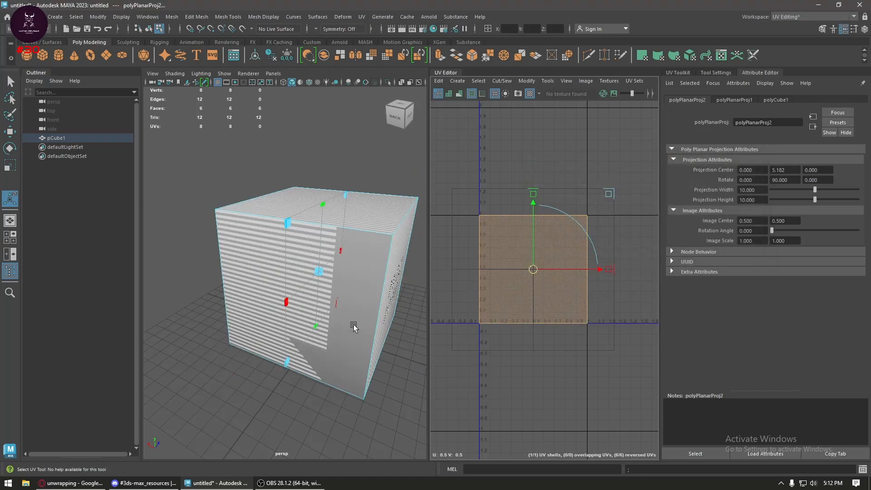
- Reopen the Planar Mapping options and examine the X-axis checker projection on every side of the cube
{"action": "left_click", "coordinate": [456, 81]}
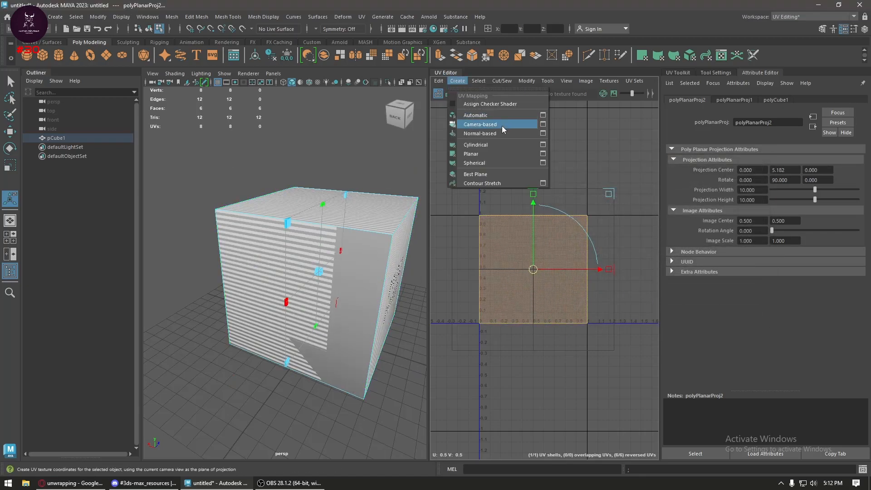
{"action": "left_click", "coordinate": [544, 155]}
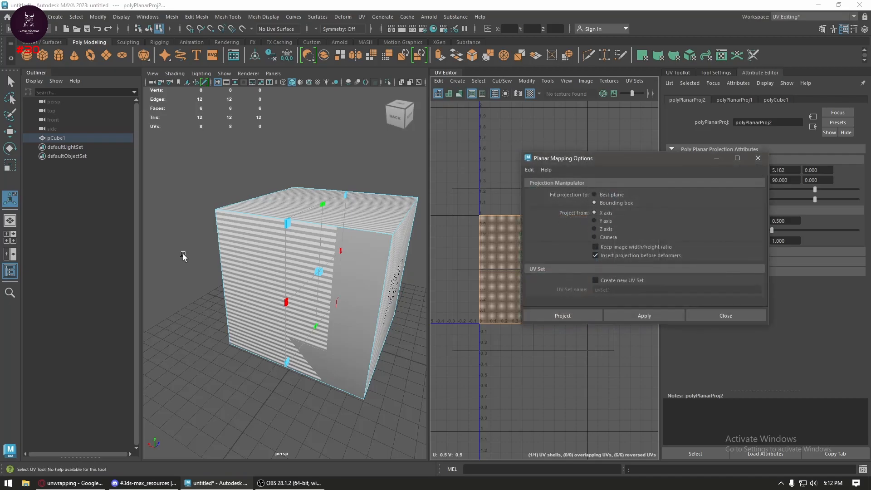
{"action": "left_click", "coordinate": [276, 305]}
{"action": "left_click_drag", "start_coordinate": [244, 315], "coordinate": [232, 265], "text": "alt"}
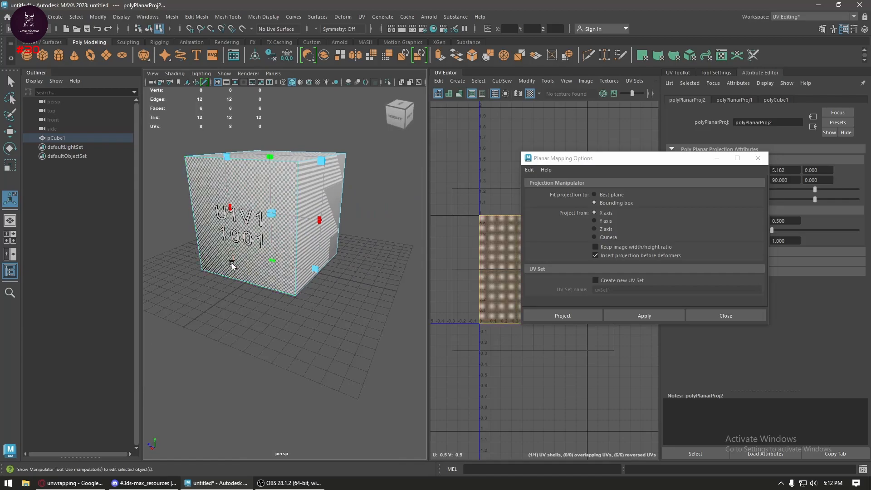
{"action": "scroll", "coordinate": [210, 255], "scroll_direction": "up", "scroll_amount": 3}
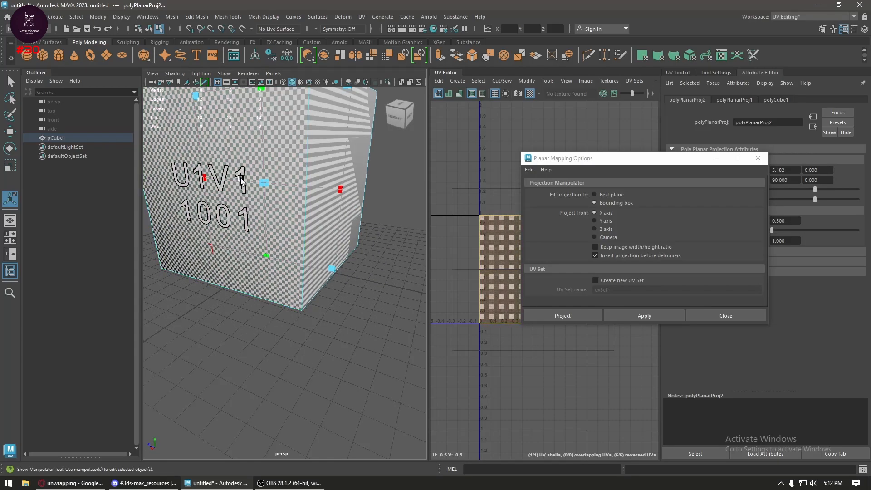
{"action": "left_click_drag", "start_coordinate": [353, 241], "coordinate": [171, 245], "text": "alt"}
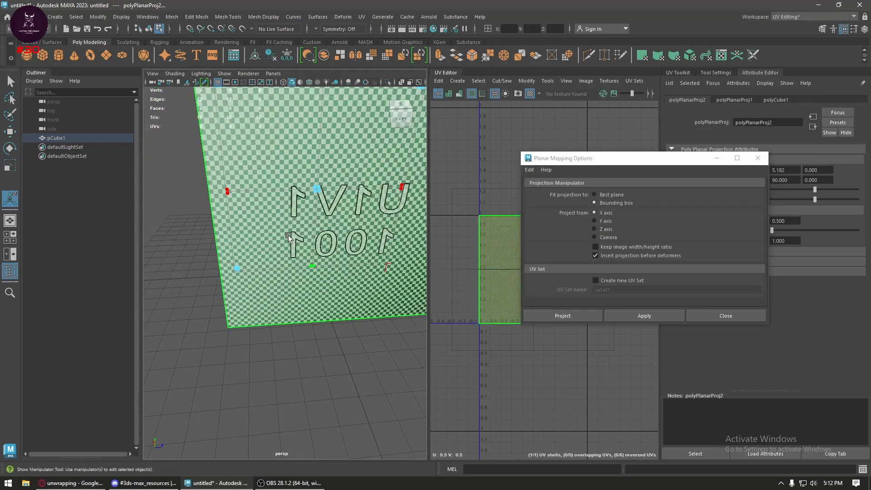
{"action": "scroll", "coordinate": [377, 166], "scroll_direction": "down", "scroll_amount": 3}
{"action": "left_click_drag", "start_coordinate": [377, 165], "coordinate": [244, 175], "text": "alt"}
{"action": "left_click_drag", "start_coordinate": [315, 198], "coordinate": [136, 202], "text": "alt"}
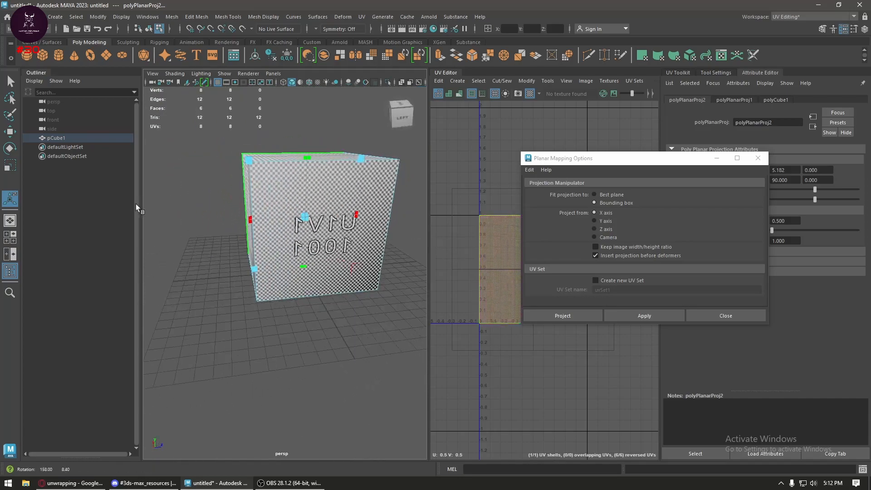
{"action": "left_click_drag", "start_coordinate": [288, 216], "coordinate": [153, 226], "text": "alt"}
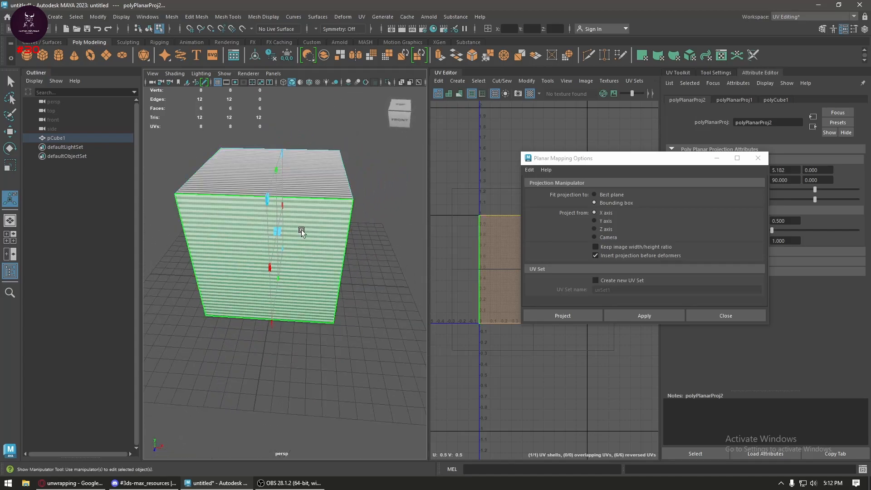
{"action": "scroll", "coordinate": [302, 231], "scroll_direction": "up", "scroll_amount": 3}
{"action": "left_click_drag", "start_coordinate": [293, 246], "coordinate": [209, 237], "text": "alt"}
{"action": "scroll", "coordinate": [209, 236], "scroll_direction": "down", "scroll_amount": 4}
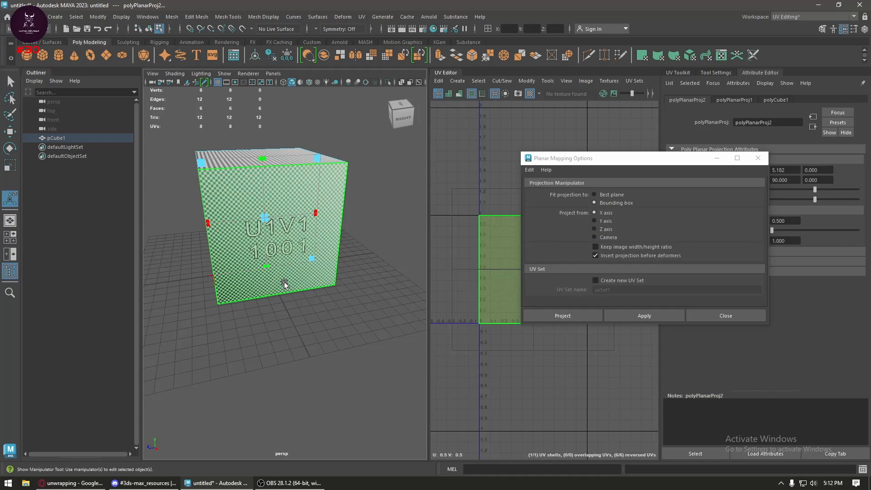
{"action": "scroll", "coordinate": [288, 249], "scroll_direction": "up", "scroll_amount": 4}
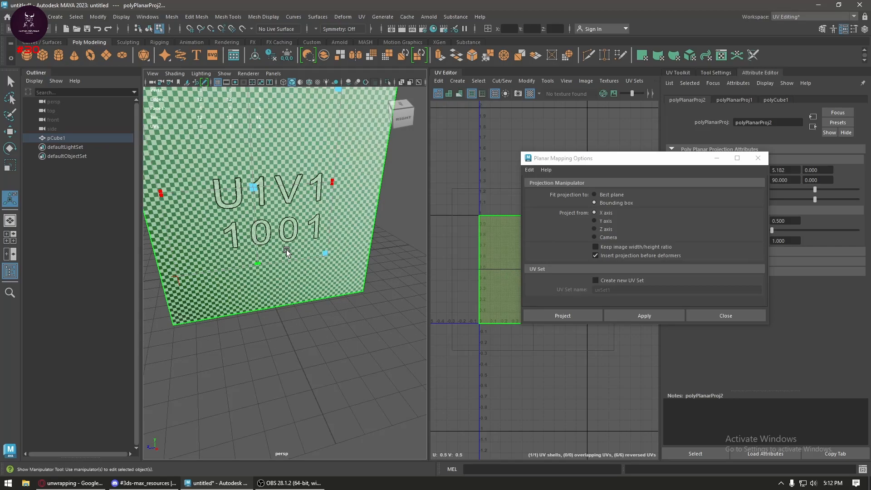
- Set the planar mapping to project from the Y axis and apply it to the cube
{"action": "left_click", "coordinate": [596, 221]}
{"action": "scroll", "coordinate": [273, 204], "scroll_direction": "down", "scroll_amount": 3}
{"action": "left_click", "coordinate": [653, 313]}
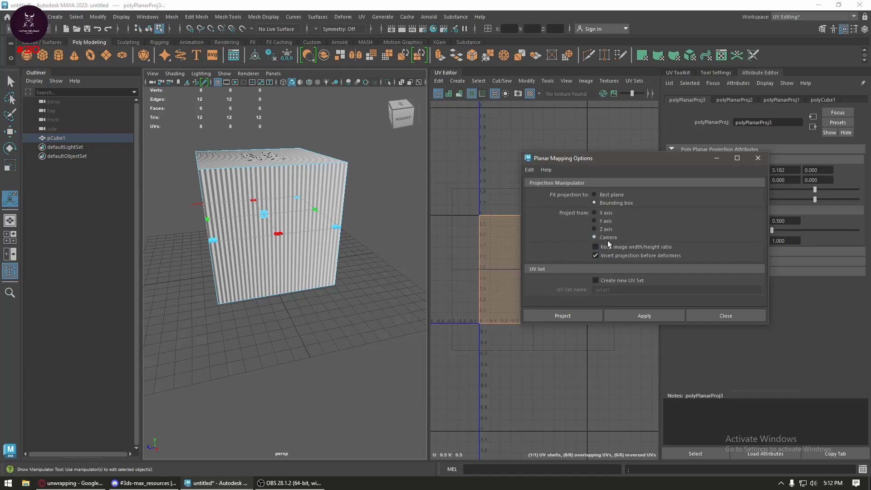
- Turn the view toward a cube corner, project planar UVs from the camera, and check the resulting layout in the UV Editor
{"action": "left_click_drag", "start_coordinate": [257, 291], "coordinate": [317, 291], "text": "alt"}
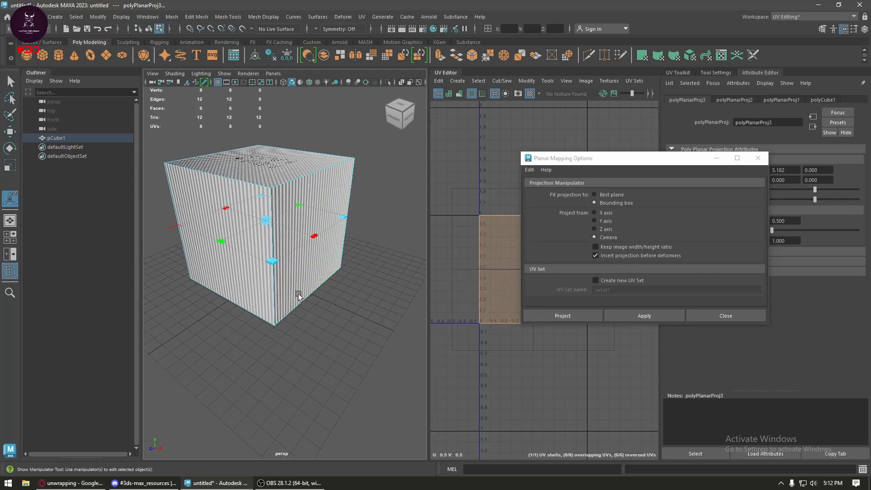
{"action": "left_click", "coordinate": [591, 320]}
{"action": "left_click_drag", "start_coordinate": [288, 315], "coordinate": [269, 328], "text": "alt"}
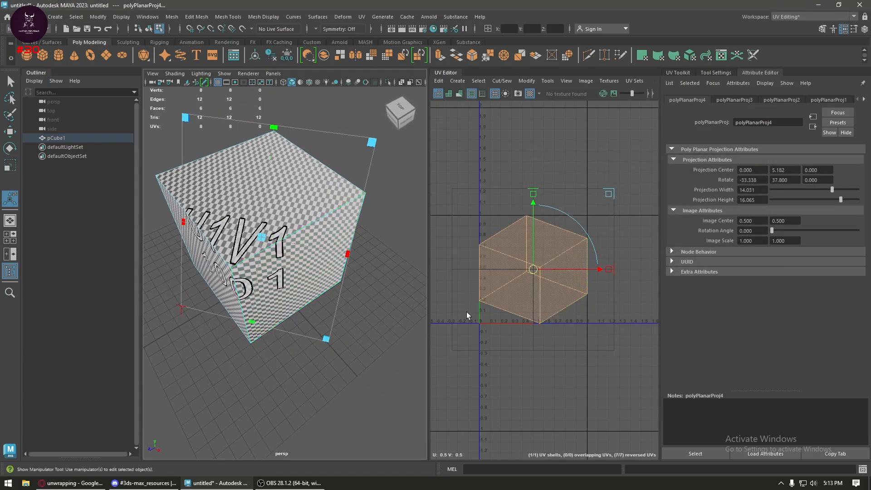
{"action": "scroll", "coordinate": [545, 301], "scroll_direction": "up", "scroll_amount": 3}
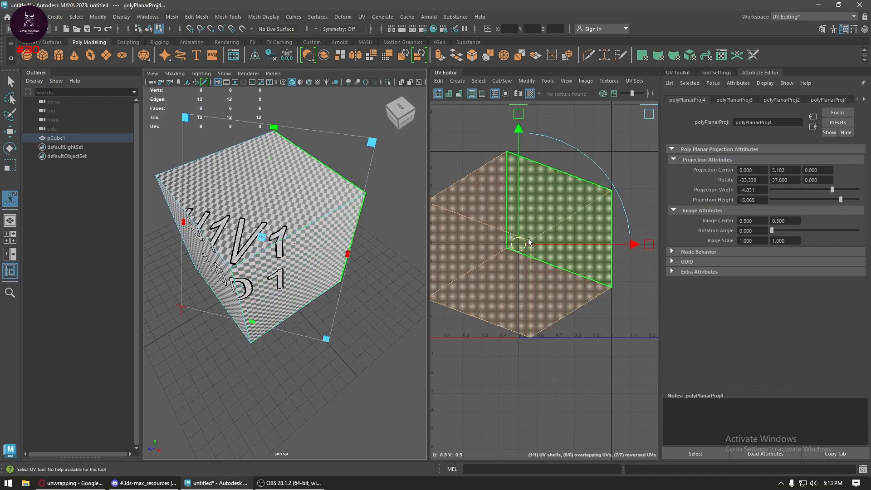
{"action": "scroll", "coordinate": [307, 249], "scroll_direction": "down", "scroll_amount": 3}
{"action": "left_click_drag", "start_coordinate": [291, 259], "coordinate": [309, 248], "text": "alt"}
- Switch to the Move tool and apply a cylindrical UV projection to the cube
{"action": "key", "text": "w"}
{"action": "mouse_move", "coordinate": [261, 186]}
{"action": "right_mouse_down"}
{"action": "mouse_move", "coordinate": [286, 176]}
{"action": "mouse_move", "coordinate": [252, 188]}
{"action": "mouse_move", "coordinate": [263, 188]}
{"action": "right_mouse_up"}
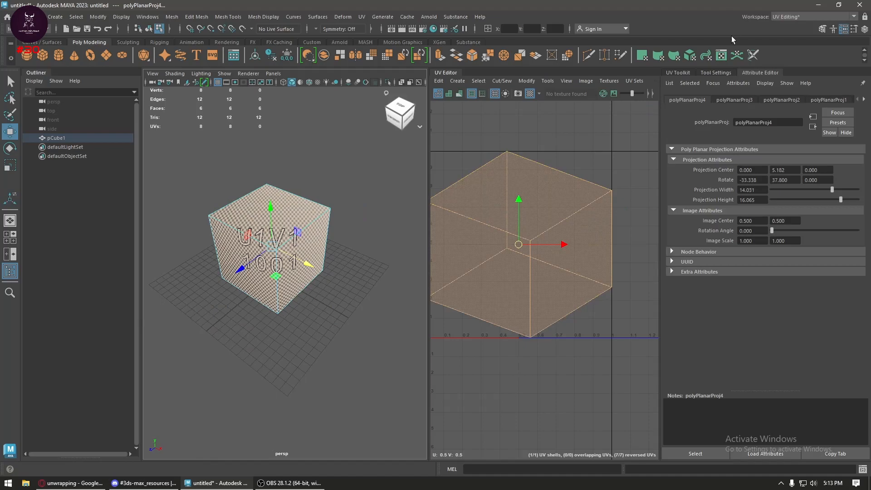
{"action": "left_click", "coordinate": [658, 55]}
- Try enlarging the cylindrical projection, undo that, and widen its horizontal sweep to about 190.5 degrees
{"action": "left_click_drag", "start_coordinate": [272, 254], "coordinate": [293, 223], "text": "alt"}
{"action": "scroll", "coordinate": [259, 266], "scroll_direction": "up", "scroll_amount": 4}
{"action": "left_click_drag", "start_coordinate": [293, 185], "coordinate": [327, 159]}
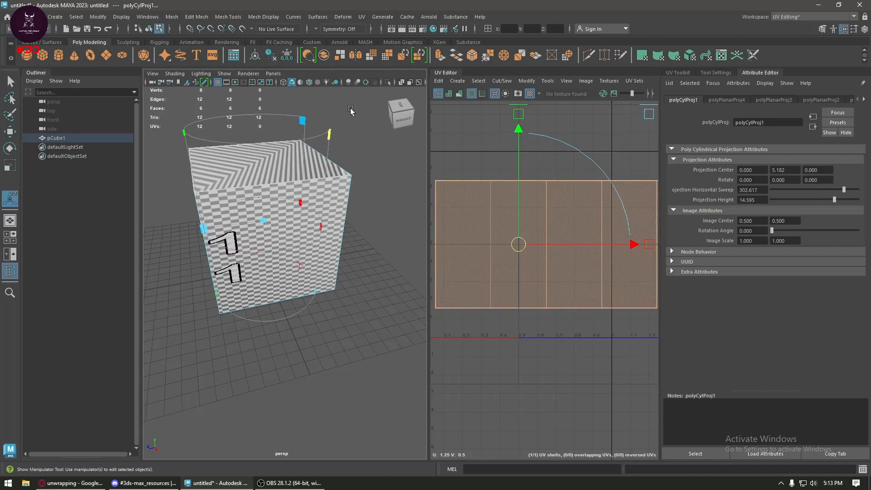
{"action": "key", "text": "ctrl+z"}
{"action": "mouse_move", "coordinate": [298, 248]}
{"action": "left_mouse_down"}
{"action": "mouse_move", "coordinate": [343, 218]}
{"action": "mouse_move", "coordinate": [372, 178]}
{"action": "mouse_move", "coordinate": [325, 246]}
{"action": "mouse_move", "coordinate": [371, 198]}
{"action": "mouse_move", "coordinate": [298, 271]}
{"action": "mouse_move", "coordinate": [312, 228]}
{"action": "mouse_move", "coordinate": [298, 243]}
{"action": "left_mouse_up"}
{"action": "scroll", "coordinate": [299, 245], "scroll_direction": "up", "scroll_amount": 3}
{"action": "scroll", "coordinate": [301, 247], "scroll_direction": "down", "scroll_amount": 3}
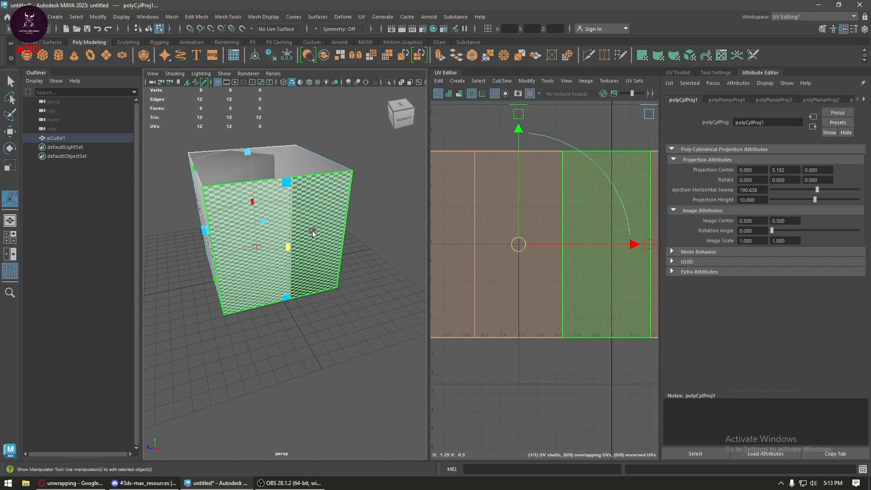
{"action": "left_click_drag", "start_coordinate": [289, 249], "coordinate": [315, 278]}
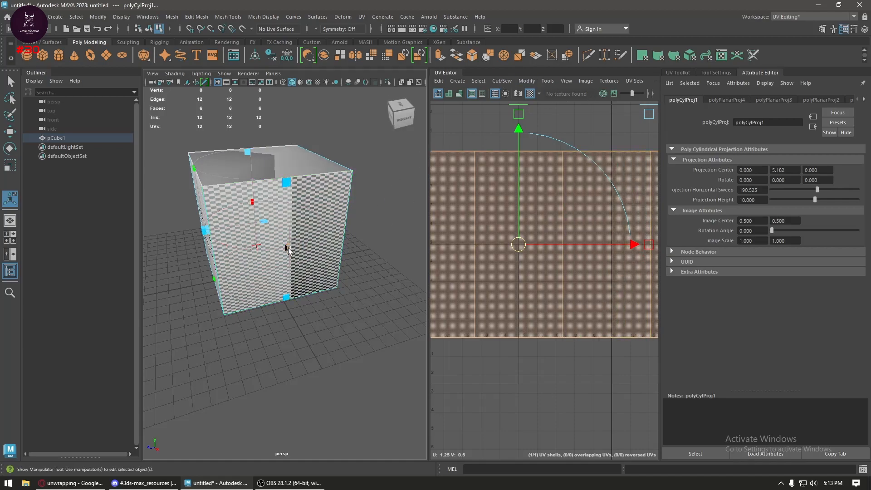
- Apply a spherical UV projection to the cube and widen its horizontal sweep to about 182.8 degrees
{"action": "left_click", "coordinate": [674, 56]}
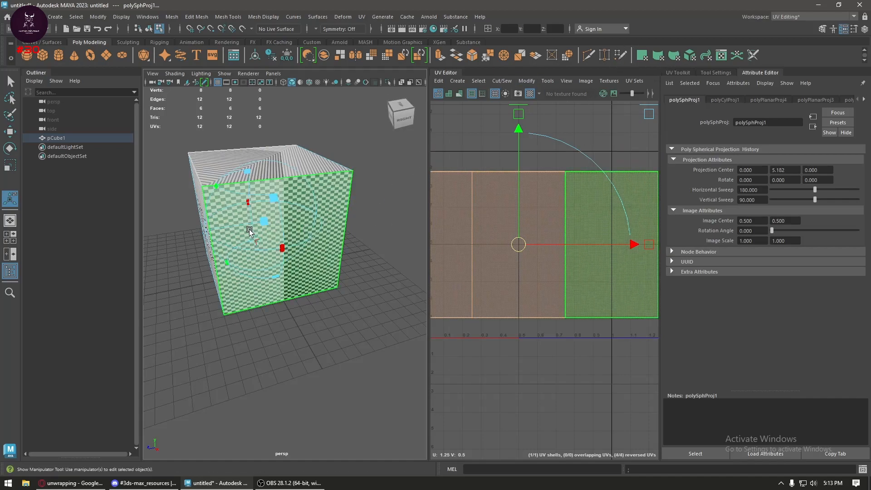
{"action": "mouse_move", "coordinate": [282, 248]}
{"action": "left_mouse_down"}
{"action": "mouse_move", "coordinate": [373, 221]}
{"action": "mouse_move", "coordinate": [364, 213]}
{"action": "mouse_move", "coordinate": [286, 247]}
{"action": "mouse_move", "coordinate": [289, 262]}
{"action": "left_mouse_up"}
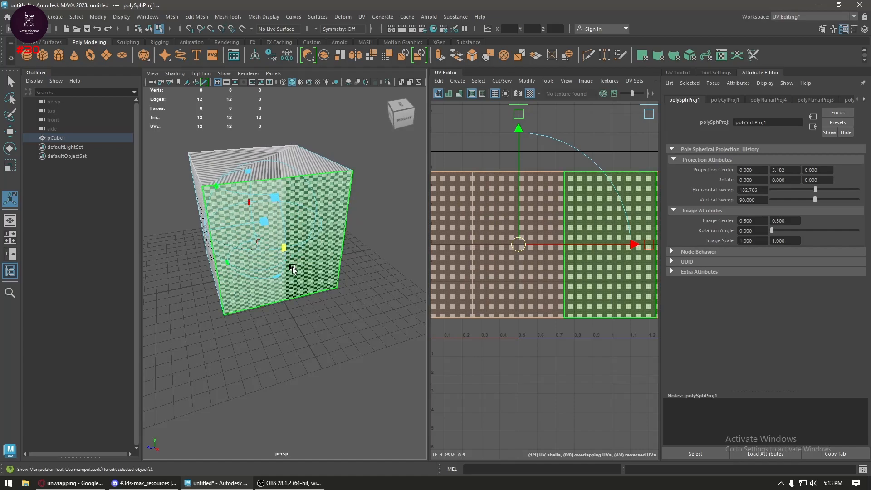
- Apply a new cylindrical projection to the cube and rotate its manipulator to about -90.6 degrees in X
{"action": "left_click", "coordinate": [659, 56]}
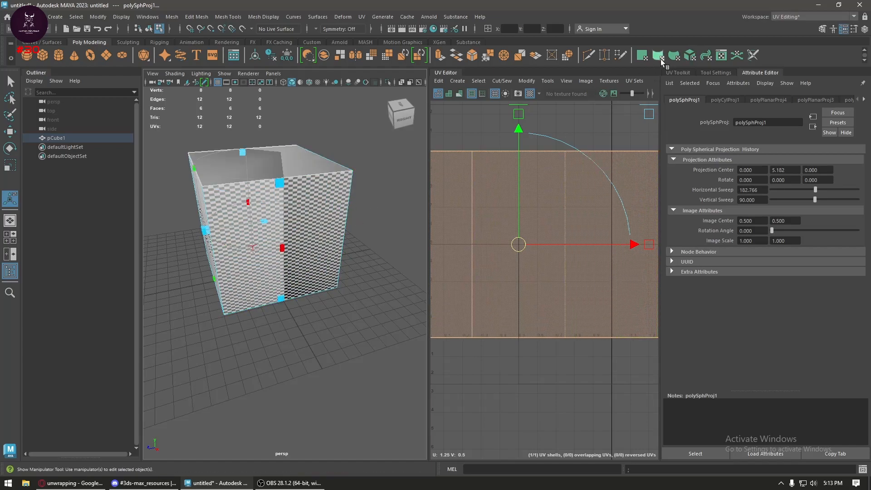
{"action": "left_click_drag", "start_coordinate": [242, 268], "coordinate": [410, 249], "text": "alt"}
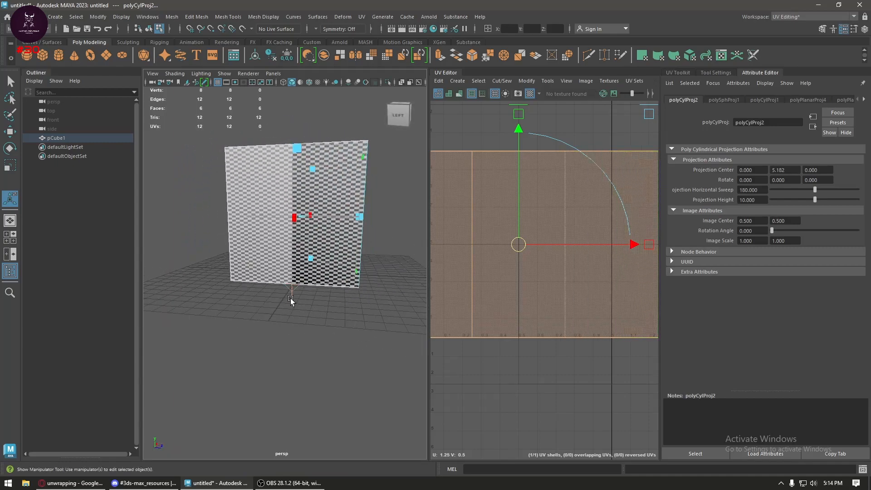
{"action": "left_click_drag", "start_coordinate": [300, 281], "coordinate": [340, 267], "text": "alt"}
{"action": "mouse_move", "coordinate": [343, 237]}
{"action": "left_mouse_down"}
{"action": "mouse_move", "coordinate": [362, 248]}
{"action": "mouse_move", "coordinate": [341, 237]}
{"action": "left_mouse_up"}
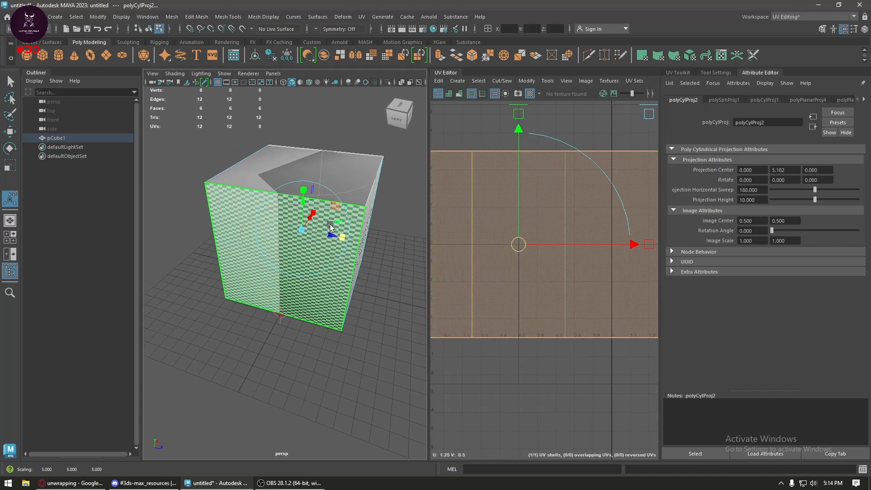
{"action": "left_click", "coordinate": [332, 191]}
{"action": "left_click_drag", "start_coordinate": [331, 208], "coordinate": [291, 171]}
{"action": "left_click_drag", "start_coordinate": [263, 146], "coordinate": [304, 220]}
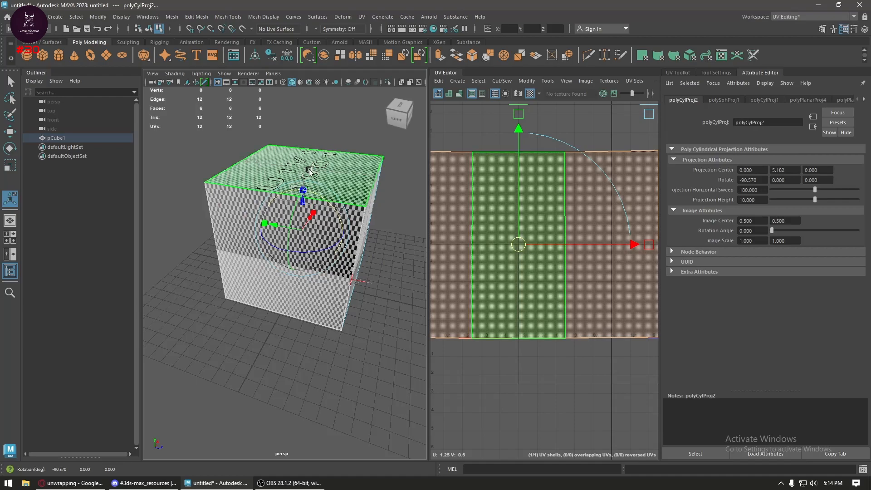
- Apply automatic UV mapping to the cube and frame the resulting shells in the UV Editor
{"action": "left_click", "coordinate": [686, 59]}
{"action": "scroll", "coordinate": [335, 242], "scroll_direction": "down", "scroll_amount": 3}
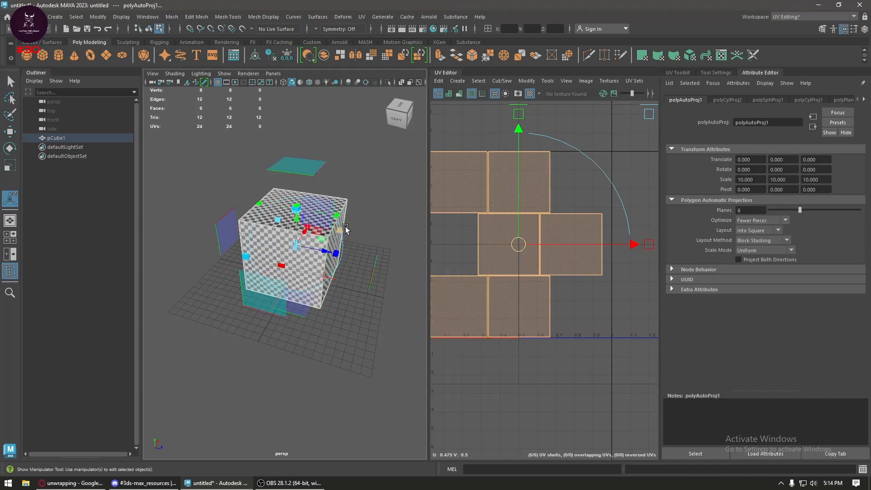
{"action": "key", "text": "f"}
- Select individual automatic UV shells and cube faces to examine how they correspond and how evenly the checker is distributed
{"action": "left_click", "coordinate": [483, 181]}
{"action": "left_click", "coordinate": [538, 192]}
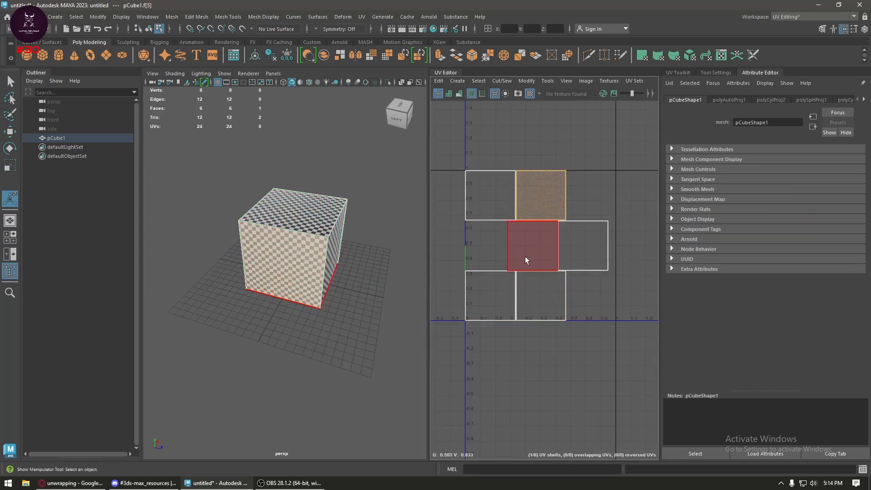
{"action": "left_click", "coordinate": [592, 259]}
{"action": "left_click", "coordinate": [477, 297]}
{"action": "left_click", "coordinate": [511, 247]}
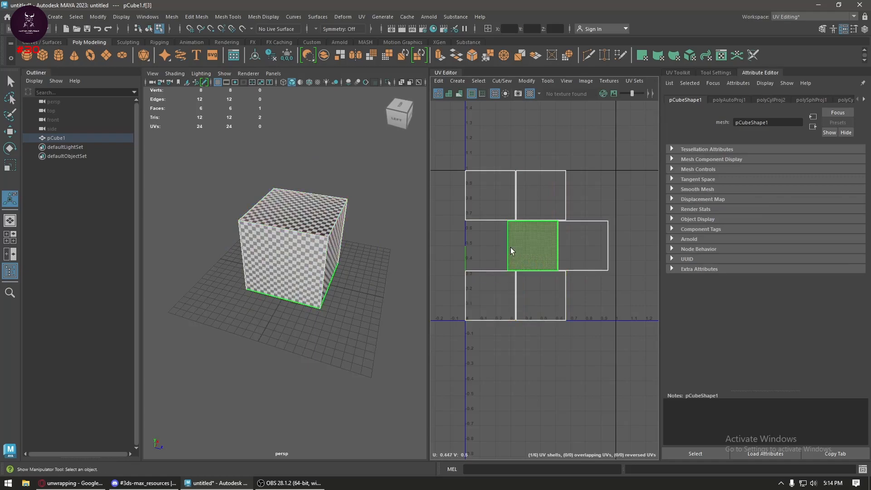
{"action": "scroll", "coordinate": [523, 240], "scroll_direction": "up", "scroll_amount": 3}
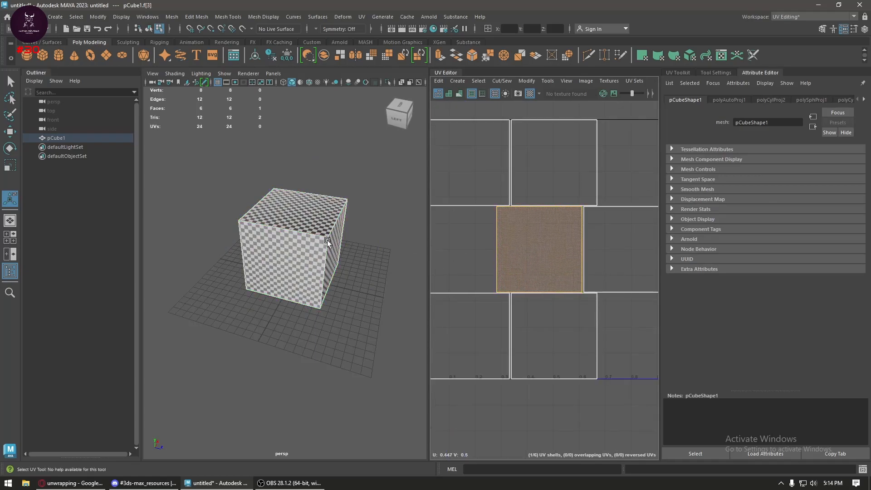
{"action": "scroll", "coordinate": [333, 235], "scroll_direction": "up", "scroll_amount": 3}
{"action": "left_click", "coordinate": [333, 230]}
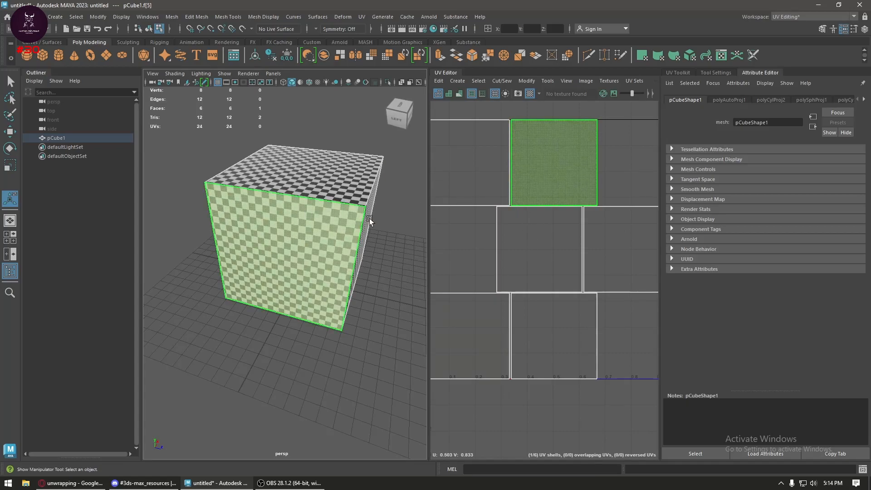
{"action": "scroll", "coordinate": [537, 234], "scroll_direction": "down", "scroll_amount": 3}
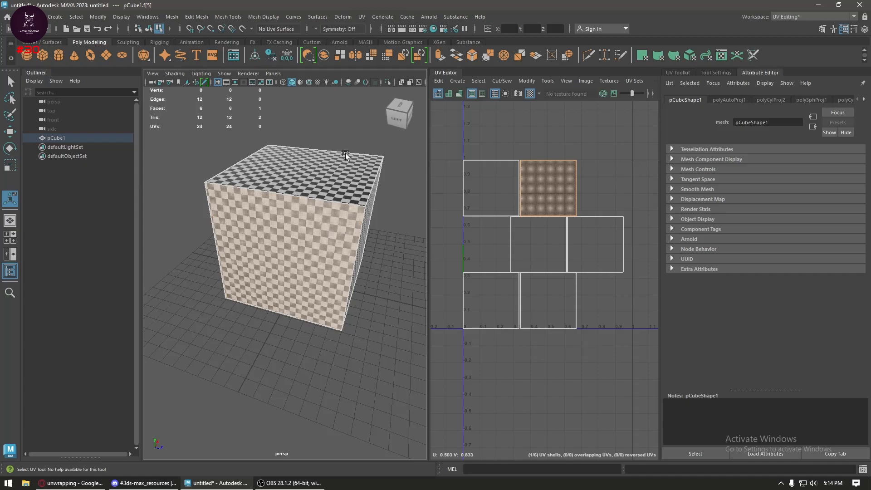
{"action": "scroll", "coordinate": [323, 259], "scroll_direction": "down", "scroll_amount": 3}
{"action": "left_click", "coordinate": [289, 227]}
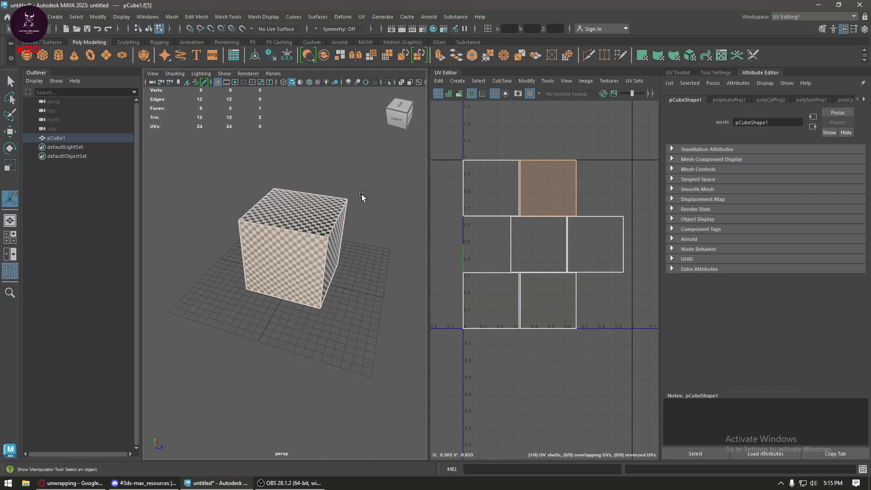
- Select all of the cube's UV shells and check them for overlapping UVs
{"action": "left_click", "coordinate": [435, 80]}
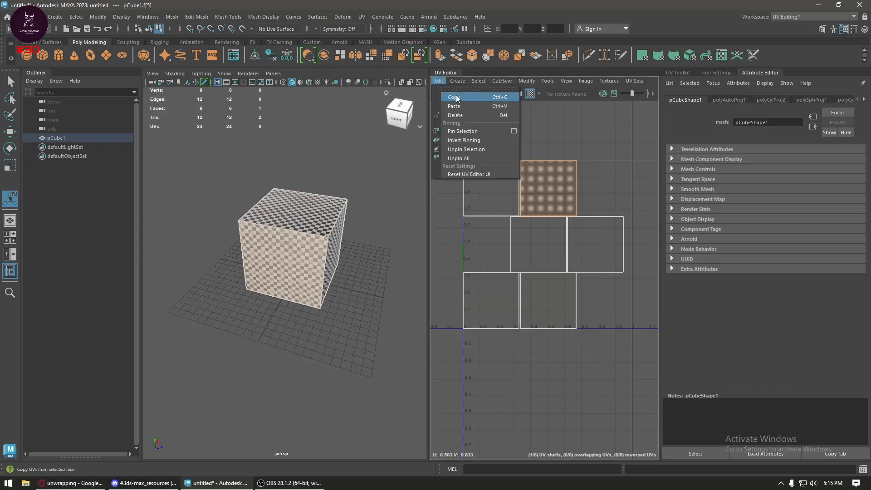
{"action": "mouse_move", "coordinate": [454, 83]}
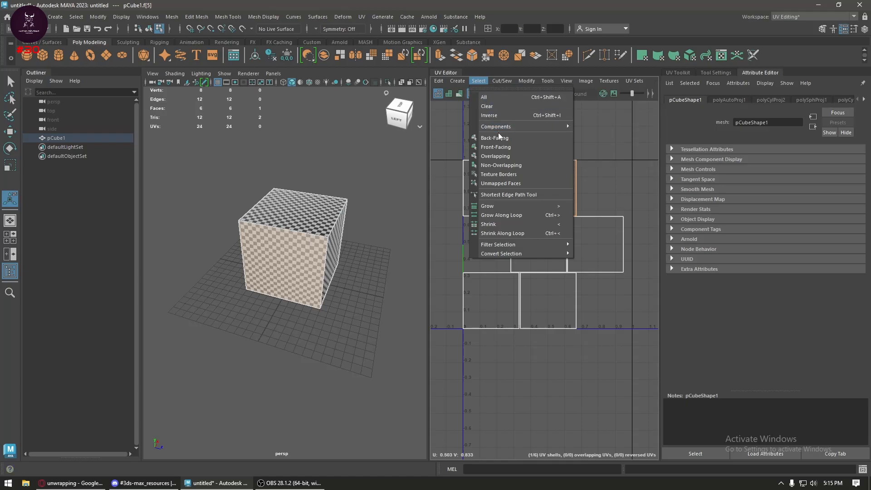
{"action": "left_click", "coordinate": [513, 156]}
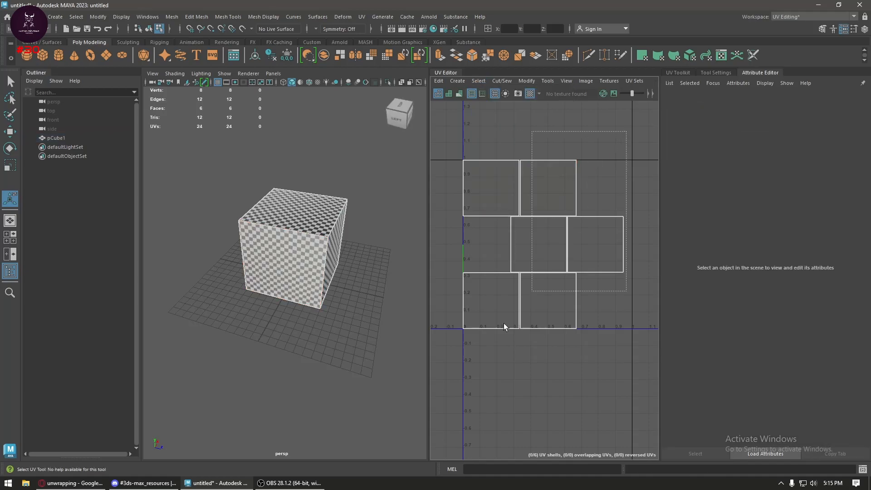
{"action": "key", "text": "ctrl+shift+a"}
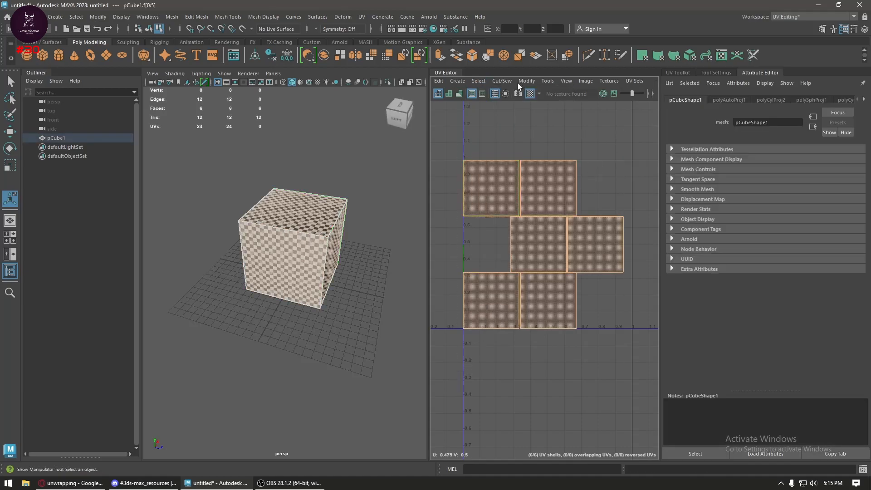
{"action": "left_click", "coordinate": [472, 80]}
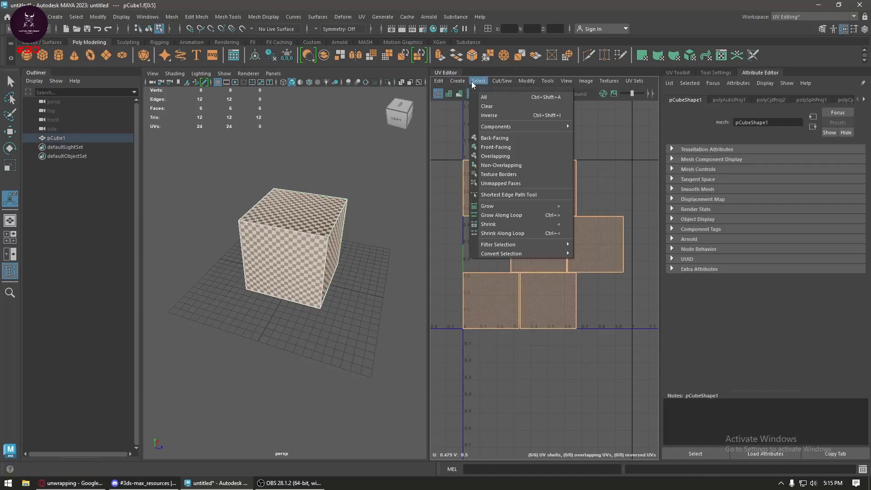
{"action": "left_click", "coordinate": [505, 155]}
{"action": "left_click_drag", "start_coordinate": [510, 272], "coordinate": [725, 266]}
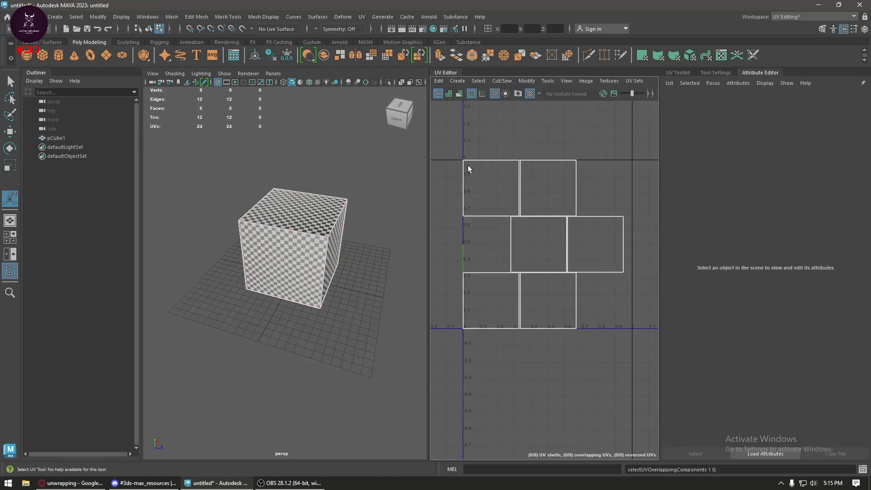
- Show the UV Toolkit, widen the UV Editor, and examine its selection, cut and sew, tool and view commands
{"action": "left_click", "coordinate": [681, 72]}
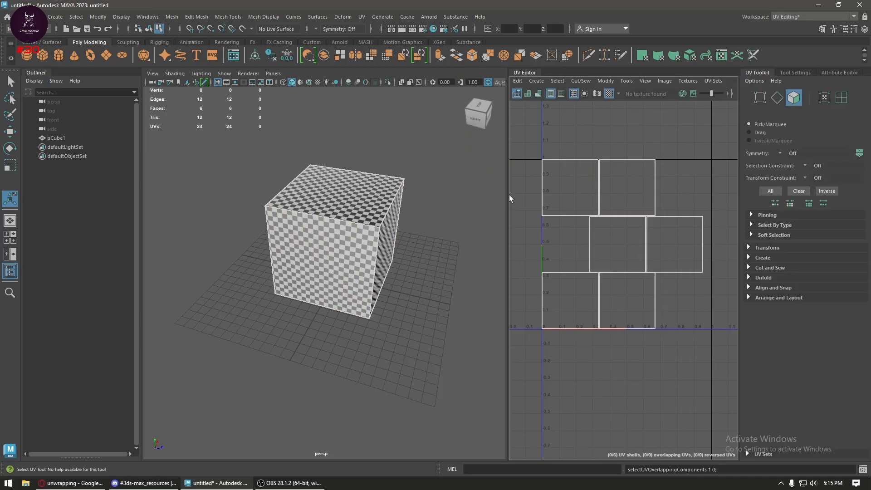
{"action": "left_click_drag", "start_coordinate": [506, 188], "coordinate": [444, 189]}
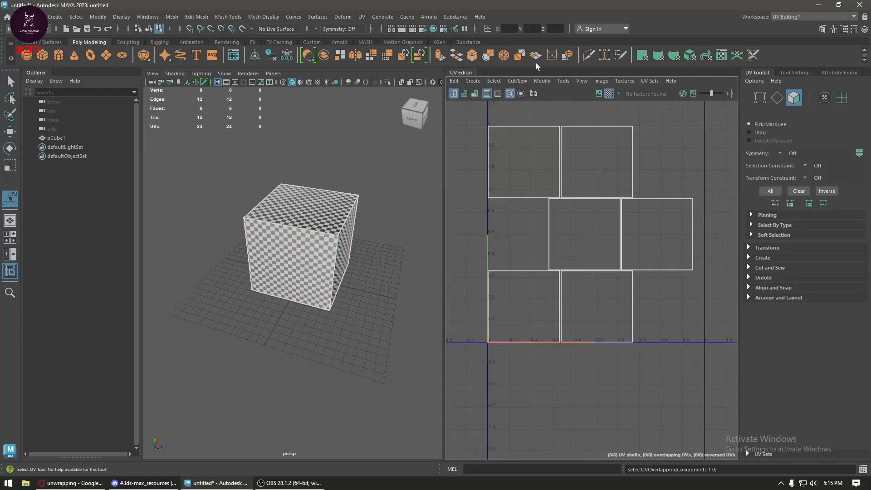
{"action": "left_click", "coordinate": [493, 82]}
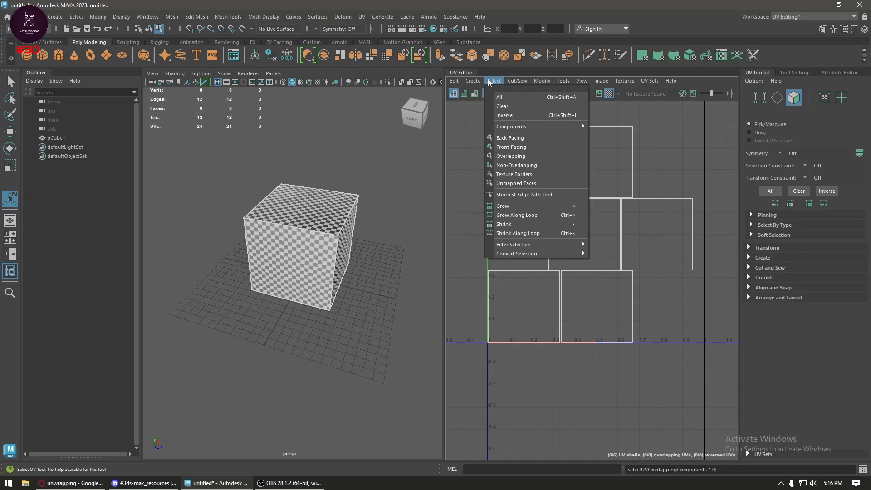
{"action": "mouse_move", "coordinate": [506, 77]}
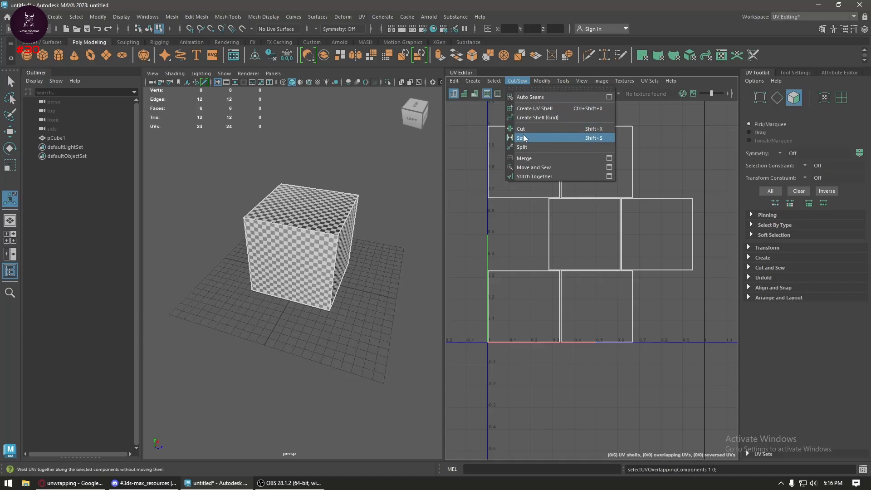
{"action": "mouse_move", "coordinate": [541, 81]}
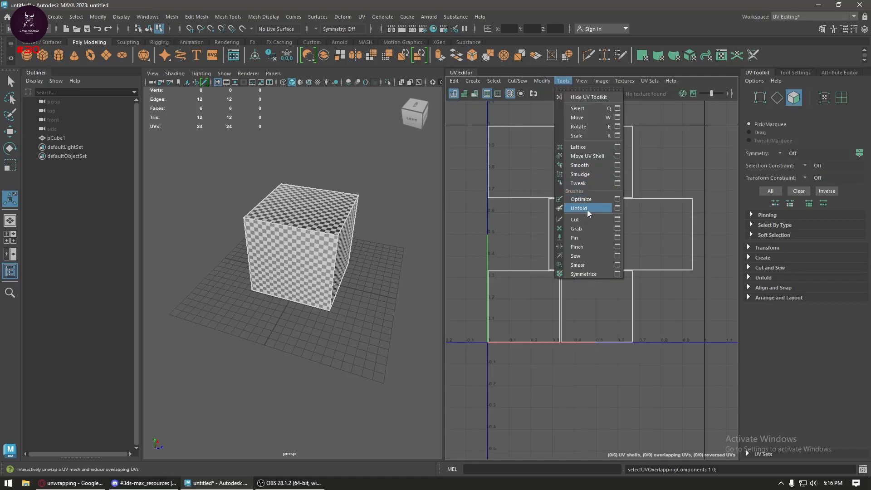
{"action": "mouse_move", "coordinate": [603, 75]}
{"action": "mouse_move", "coordinate": [609, 182]}
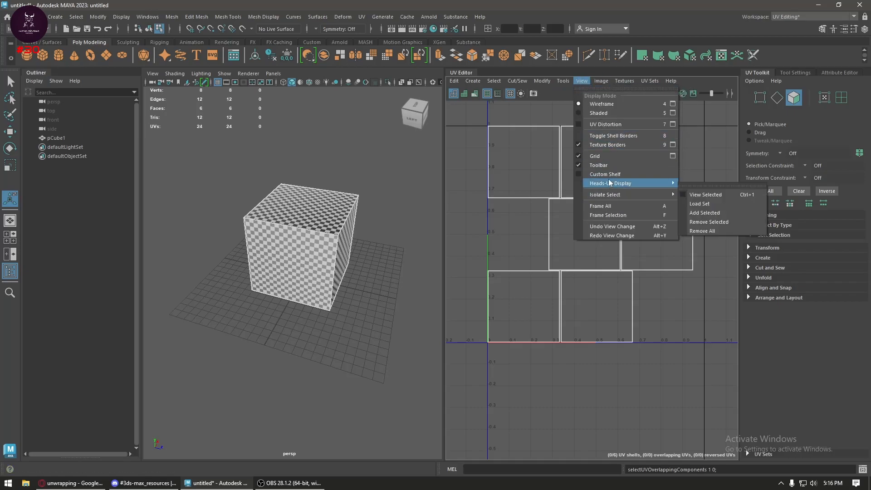
- Preview the UV shells in Shaded display and return them to Wireframe display
{"action": "left_click", "coordinate": [590, 110]}
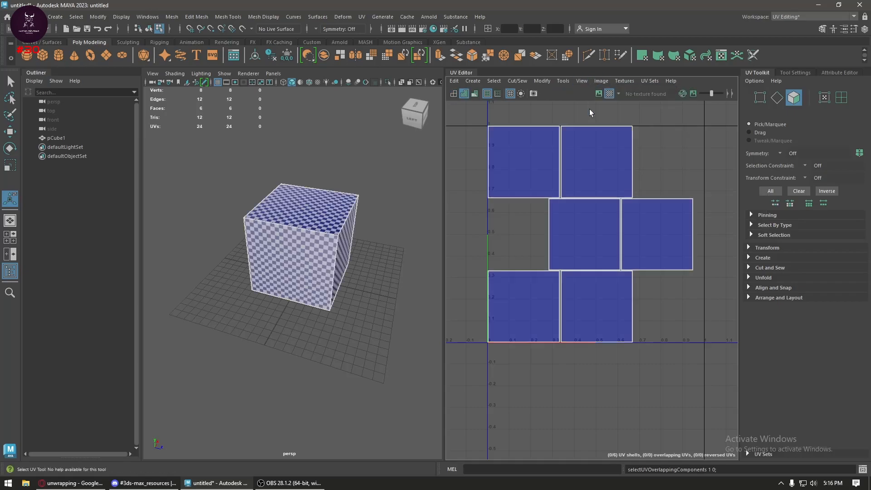
{"action": "left_click", "coordinate": [454, 94]}
{"action": "left_click", "coordinate": [461, 93]}
{"action": "left_click", "coordinate": [455, 95]}
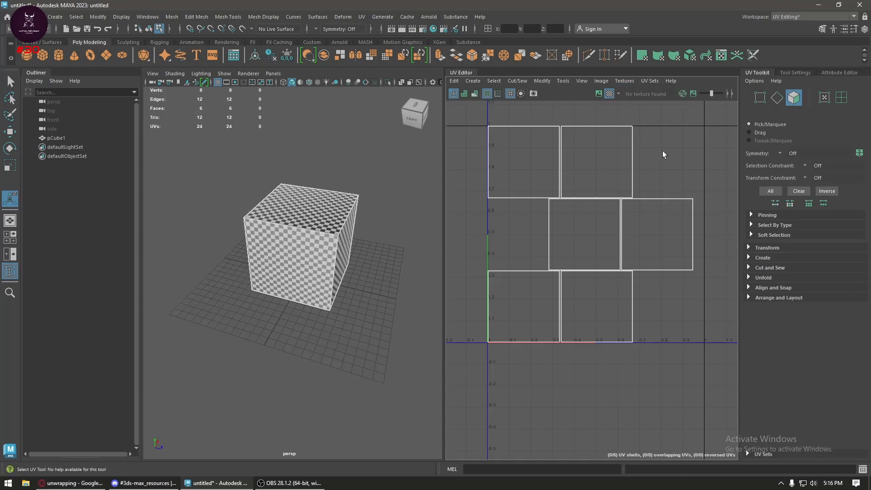
- Turn off the checker map and select the whole cube in object mode
{"action": "left_click", "coordinate": [610, 94]}
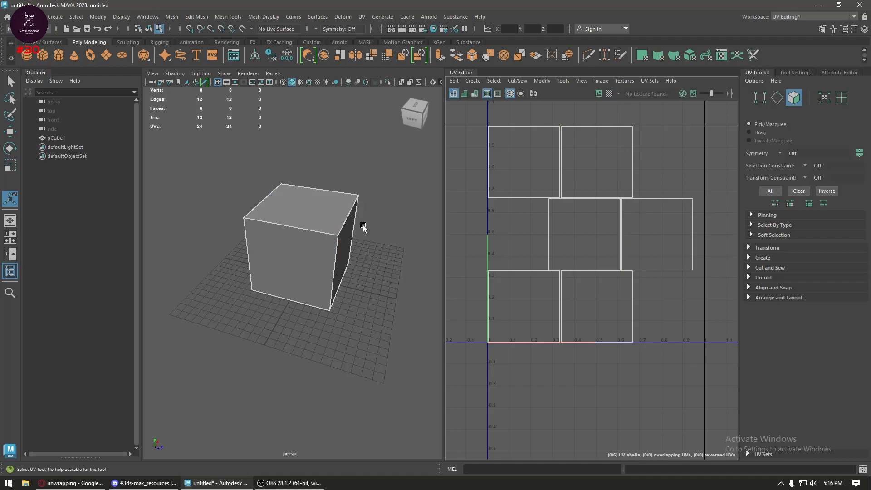
{"action": "left_click", "coordinate": [647, 81]}
{"action": "left_click", "coordinate": [647, 80]}
{"action": "scroll", "coordinate": [677, 164], "scroll_direction": "down", "scroll_amount": 1}
{"action": "right_click_drag", "start_coordinate": [298, 234], "coordinate": [358, 186]}
{"action": "left_click", "coordinate": [375, 224]}
{"action": "left_click", "coordinate": [293, 235]}
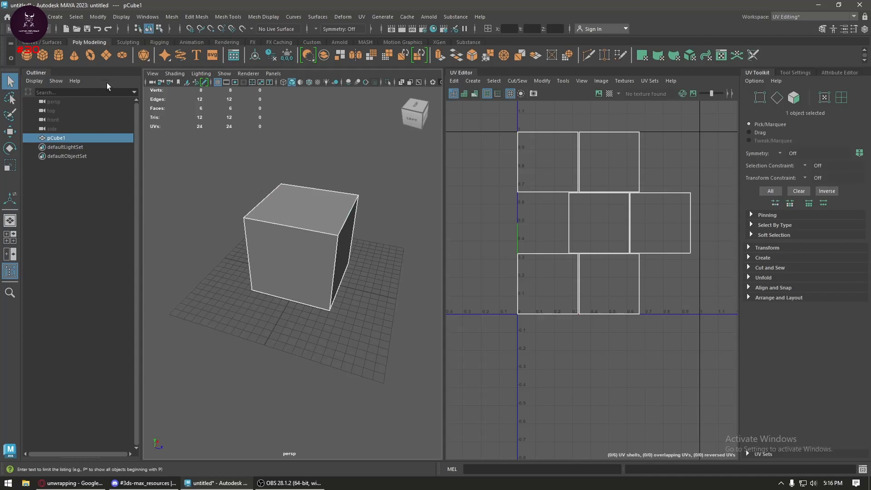
- Create a second cube to compare its default UV layout with the first cube's, and delete it
{"action": "left_click", "coordinate": [47, 56]}
{"action": "left_click_drag", "start_coordinate": [222, 328], "coordinate": [291, 282]}
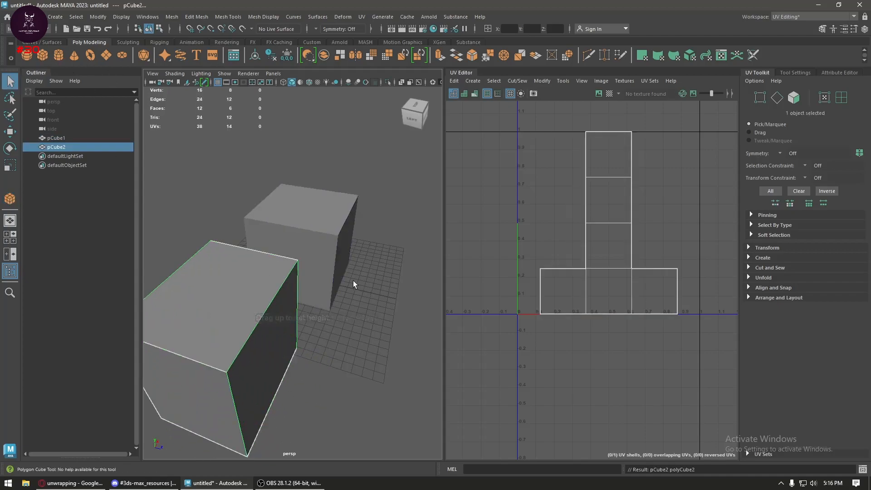
{"action": "left_click", "coordinate": [306, 233]}
{"action": "left_click", "coordinate": [276, 308]}
{"action": "key", "text": "Delete"}
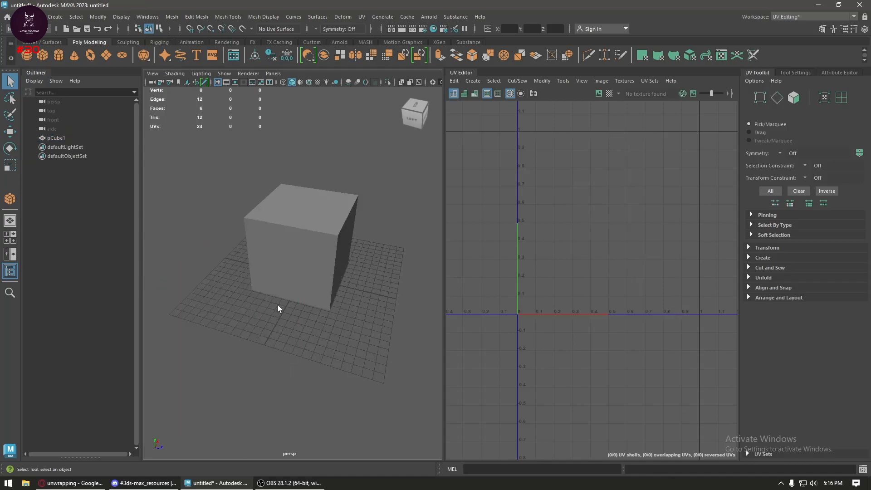
- Select the original cube and apply a new automatic UV projection to it
{"action": "left_click", "coordinate": [312, 214]}
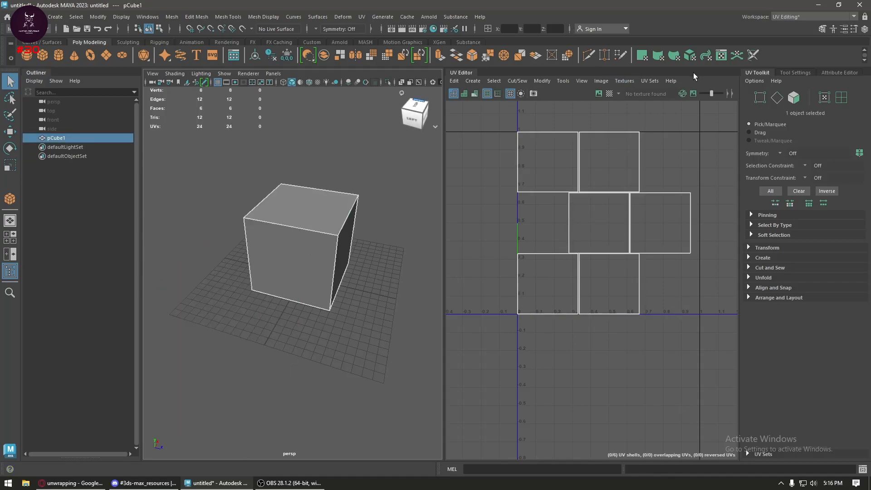
{"action": "left_click", "coordinate": [695, 58]}
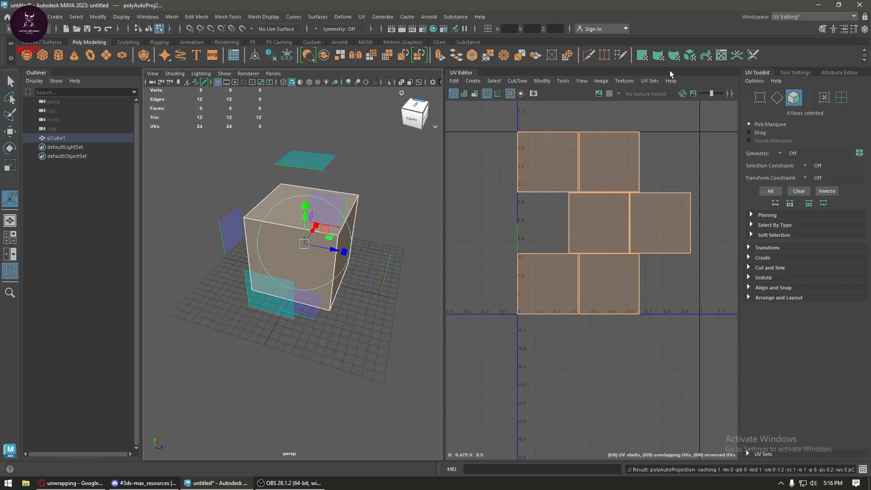
{"action": "scroll", "coordinate": [638, 179], "scroll_direction": "down", "scroll_amount": 2}
{"action": "middle_click_drag", "start_coordinate": [587, 230], "coordinate": [607, 220], "text": "alt"}
{"action": "scroll", "coordinate": [590, 243], "scroll_direction": "up", "scroll_amount": 2}
- Select the cube's bottom face in face mode and try moving it in the viewport, undoing the move
{"action": "left_click_drag", "start_coordinate": [380, 273], "coordinate": [361, 200], "text": "alt"}
{"action": "right_click_drag", "start_coordinate": [375, 169], "coordinate": [376, 195]}
{"action": "left_click", "coordinate": [320, 251]}
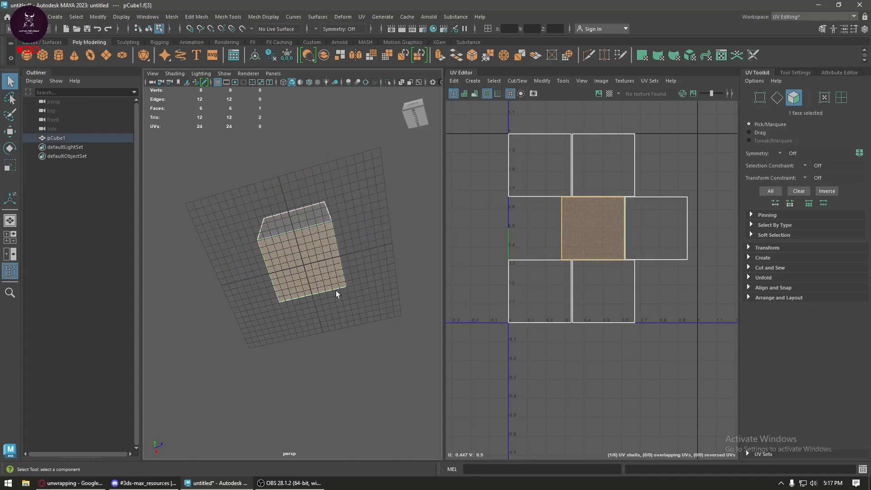
{"action": "left_click_drag", "start_coordinate": [303, 258], "coordinate": [361, 262], "text": "alt"}
{"action": "key", "text": "w"}
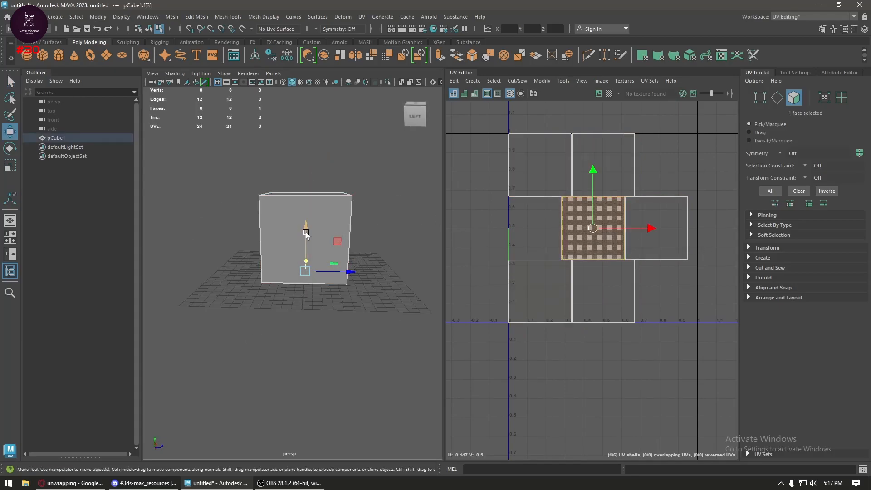
{"action": "left_click_drag", "start_coordinate": [305, 268], "coordinate": [277, 229]}
{"action": "key", "text": "ctrl+z"}
- Move the bottom face's UV shell out of the layout to an empty area below the other shells
{"action": "left_click_drag", "start_coordinate": [597, 235], "coordinate": [587, 258]}
{"action": "mouse_move", "coordinate": [348, 234]}
{"action": "left_mouse_down", "text": "alt"}
{"action": "mouse_move", "coordinate": [336, 272]}
{"action": "mouse_move", "coordinate": [349, 268]}
{"action": "mouse_move", "coordinate": [352, 240]}
{"action": "left_mouse_up", "text": "alt"}
{"action": "left_click_drag", "start_coordinate": [334, 194], "coordinate": [315, 244], "text": "alt"}
{"action": "left_click_drag", "start_coordinate": [585, 256], "coordinate": [611, 378]}
- Switch to edge selection and select both vertical edges of the detached bottom-face UV shell
{"action": "key", "text": "F10"}
{"action": "left_click", "coordinate": [573, 370]}
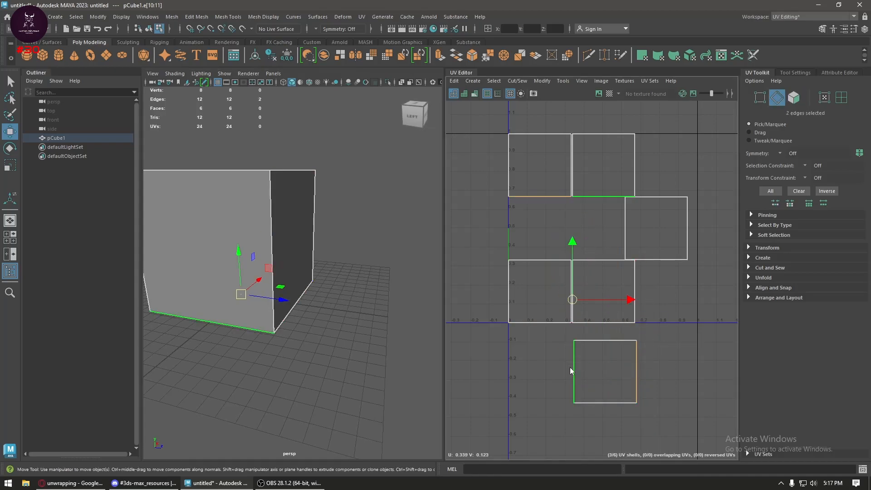
{"action": "right_click", "coordinate": [570, 370], "text": "shift"}
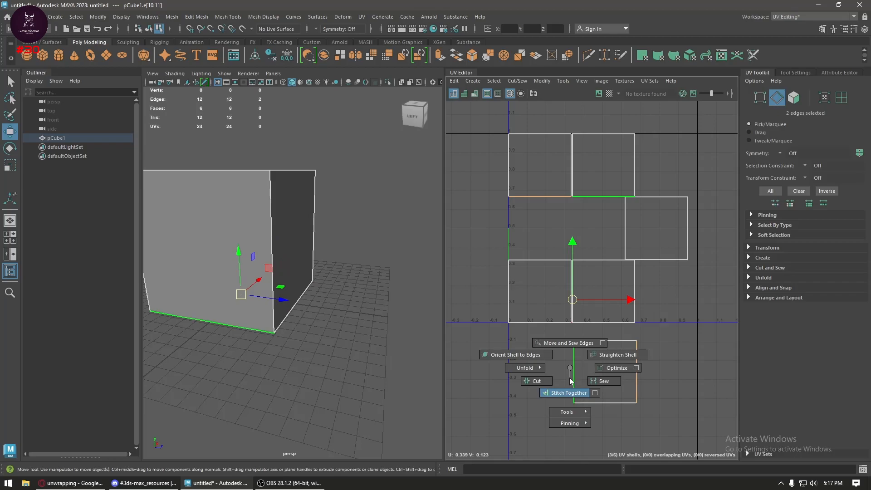
{"action": "mouse_move", "coordinate": [570, 386]}
{"action": "right_mouse_down", "text": "shift"}
{"action": "mouse_move", "coordinate": [565, 369]}
{"action": "mouse_move", "coordinate": [572, 370]}
{"action": "right_mouse_up", "text": "shift"}
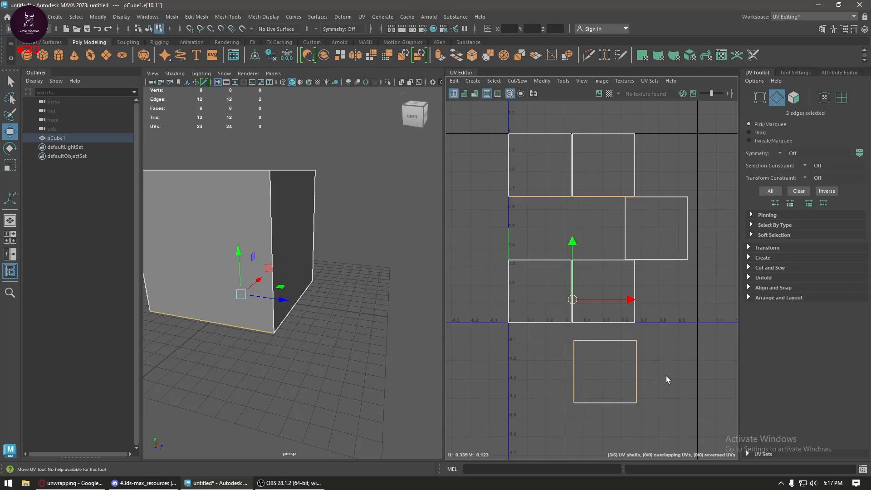
- Select only the detached shell's right edge, compare it with the matching cube edge, and try Stitch Together on it
{"action": "left_click", "coordinate": [641, 369]}
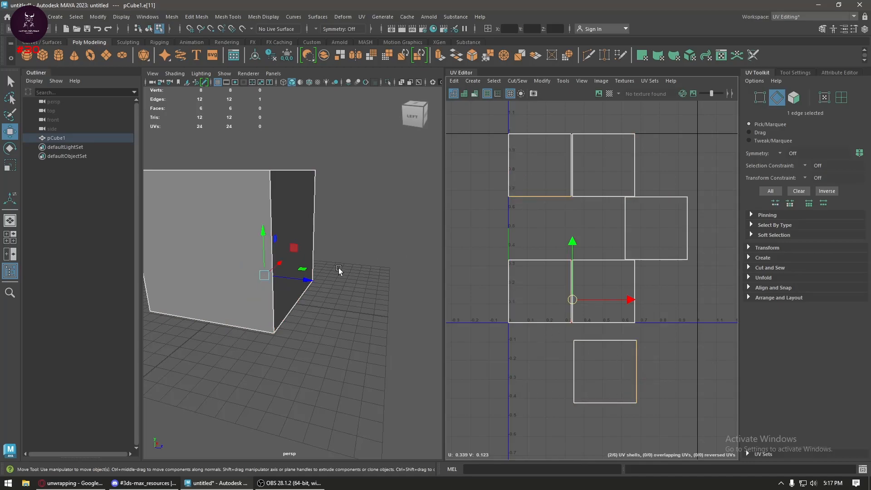
{"action": "left_click_drag", "start_coordinate": [288, 352], "coordinate": [428, 352], "text": "alt"}
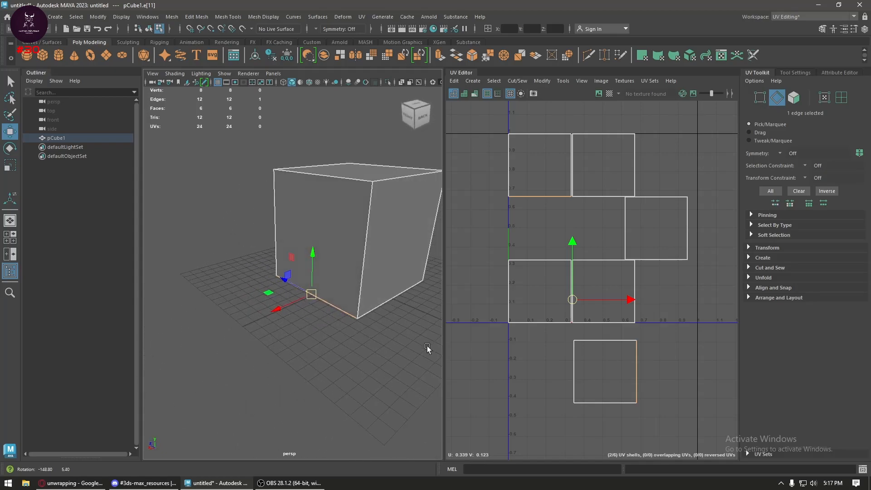
{"action": "left_click_drag", "start_coordinate": [366, 326], "coordinate": [342, 276], "text": "alt"}
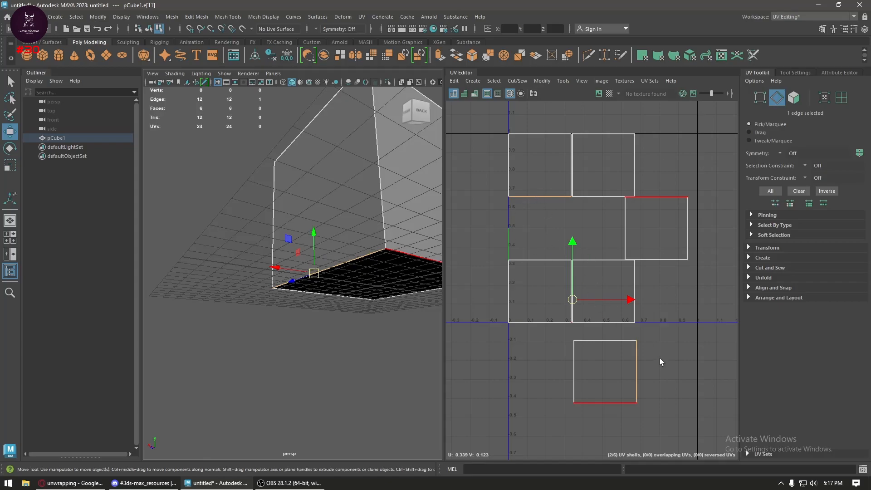
{"action": "right_click", "coordinate": [666, 346], "text": "shift"}
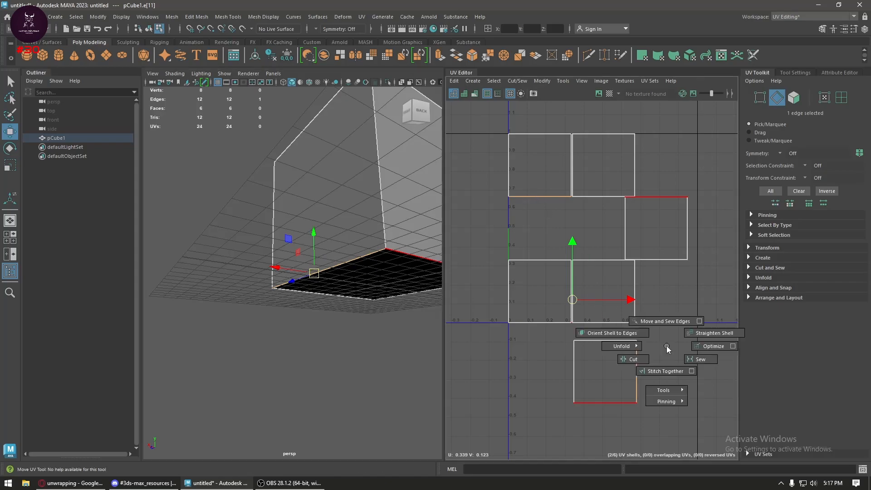
{"action": "left_click", "coordinate": [664, 372]}
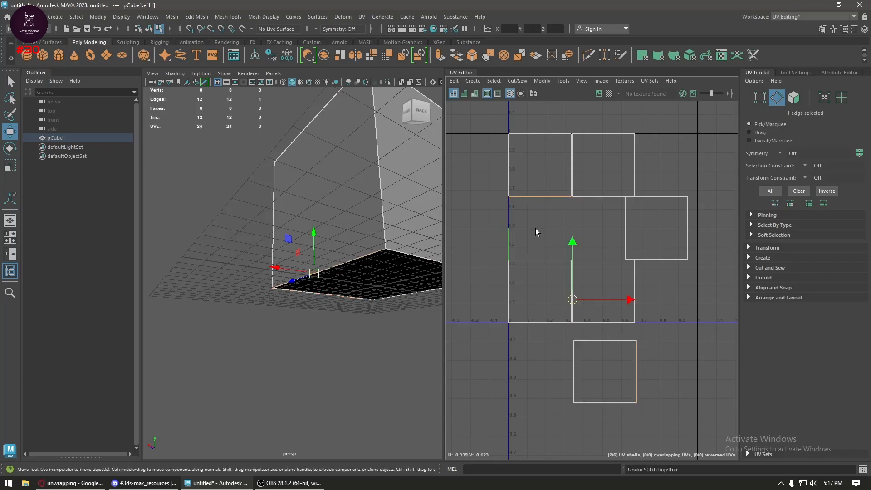
- Add the detached shell's left edge to the selection and stitch both edges to their matching shells
{"action": "left_click", "coordinate": [587, 369], "text": "shift"}
{"action": "right_click", "coordinate": [587, 368], "text": "shift"}
{"action": "left_click", "coordinate": [589, 391]}
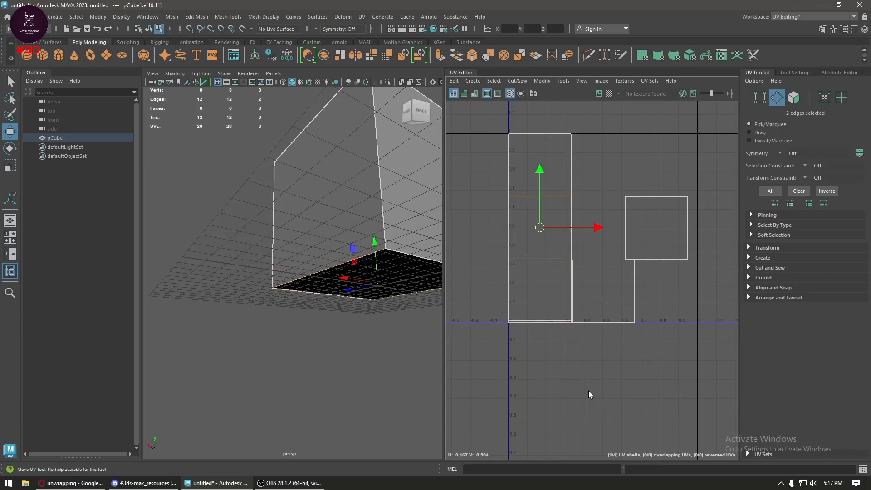
- Switch to UV Shell selection and select the stitched three-face shell
{"action": "right_click_drag", "start_coordinate": [574, 202], "coordinate": [555, 201]}
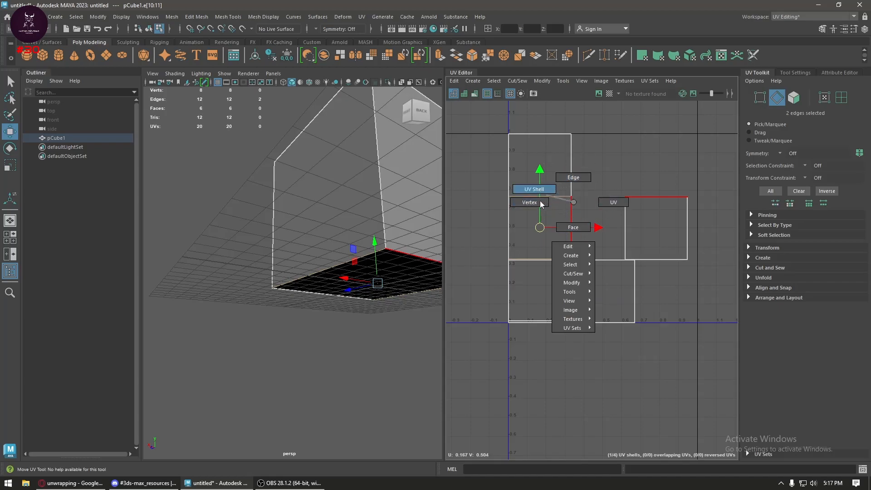
{"action": "right_click_drag", "start_coordinate": [574, 187], "coordinate": [547, 205]}
{"action": "right_click_drag", "start_coordinate": [564, 163], "coordinate": [591, 145]}
{"action": "left_click", "coordinate": [537, 179]}
{"action": "right_click_drag", "start_coordinate": [537, 179], "coordinate": [641, 145]}
{"action": "left_click", "coordinate": [568, 149]}
{"action": "left_click", "coordinate": [654, 137]}
{"action": "left_click", "coordinate": [540, 203]}
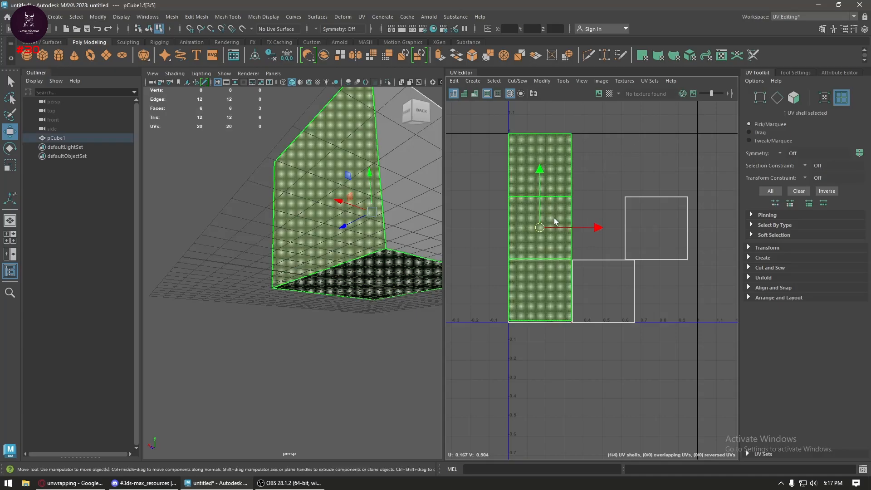
- Move the stitched three-face shell clear of the other shells, centring it at about U -0.10, V 0.96
{"action": "left_click_drag", "start_coordinate": [540, 229], "coordinate": [497, 299]}
{"action": "scroll", "coordinate": [568, 298], "scroll_direction": "down", "scroll_amount": 2}
{"action": "left_click_drag", "start_coordinate": [619, 308], "coordinate": [557, 202]}
{"action": "left_click", "coordinate": [556, 197]}
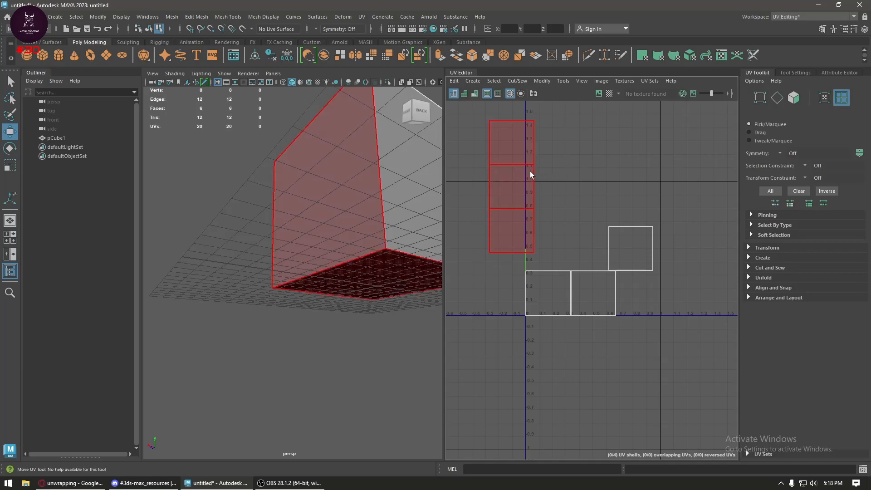
{"action": "left_click", "coordinate": [515, 170]}
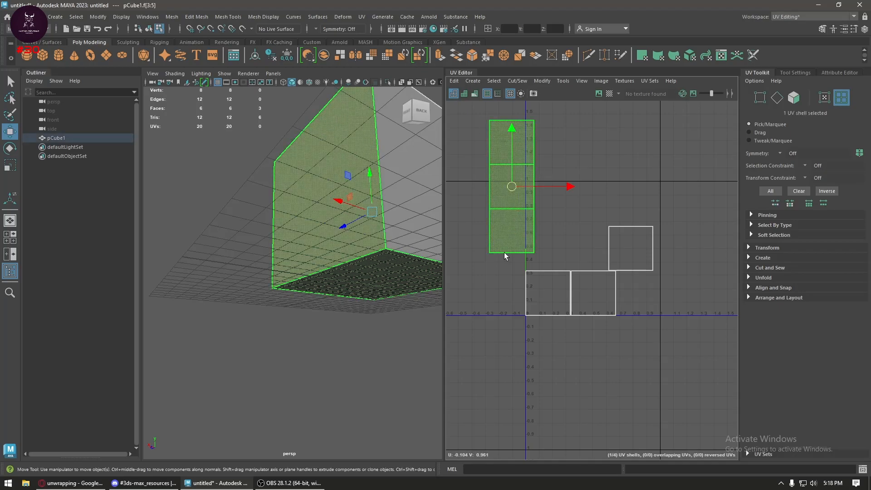
- Move the three-face strip slightly further out and spread the single-face shells apart into empty UV space
{"action": "left_click_drag", "start_coordinate": [509, 193], "coordinate": [497, 202]}
{"action": "left_click", "coordinate": [592, 241]}
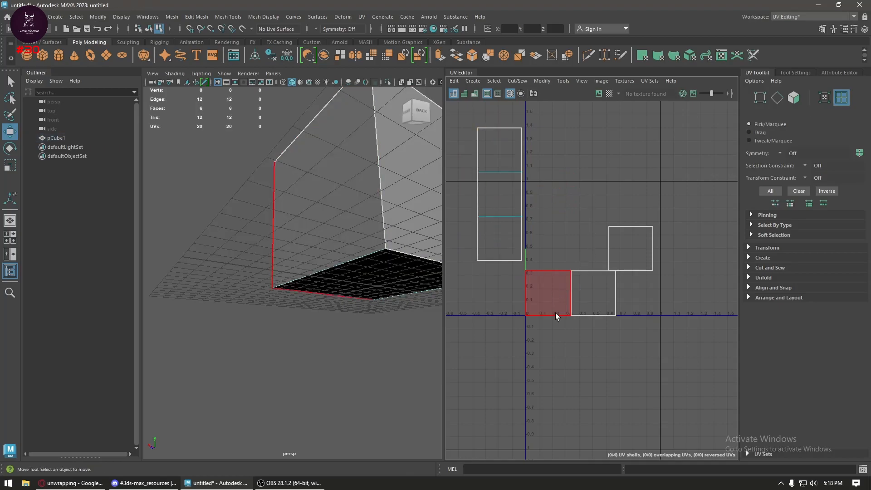
{"action": "left_click", "coordinate": [546, 296]}
{"action": "left_click_drag", "start_coordinate": [546, 296], "coordinate": [572, 171]}
{"action": "left_click", "coordinate": [646, 119]}
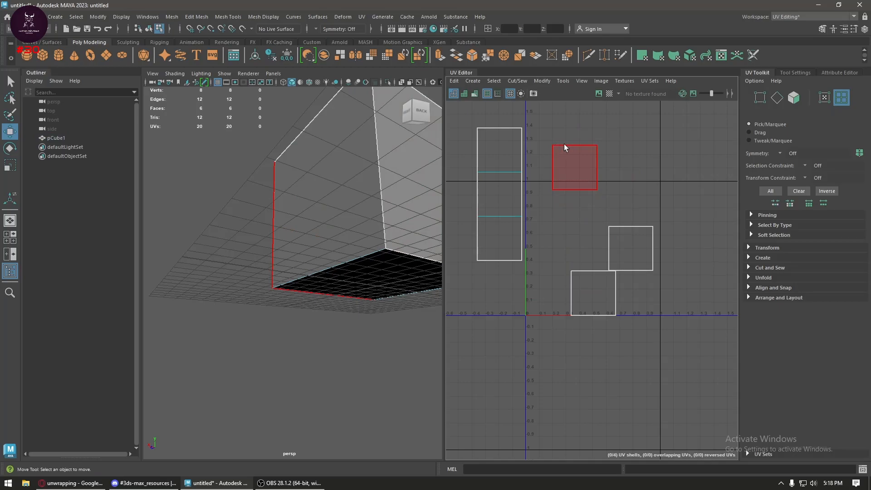
{"action": "left_click", "coordinate": [574, 169]}
{"action": "left_click", "coordinate": [628, 228]}
{"action": "left_click_drag", "start_coordinate": [628, 227], "coordinate": [667, 221]}
- Stitch the matching single-face shell to the right edge of the strip's middle face, and return to UV Shell selection
{"action": "right_click_drag", "start_coordinate": [598, 209], "coordinate": [593, 163]}
{"action": "right_click_drag", "start_coordinate": [527, 199], "coordinate": [486, 216]}
{"action": "left_click", "coordinate": [520, 202]}
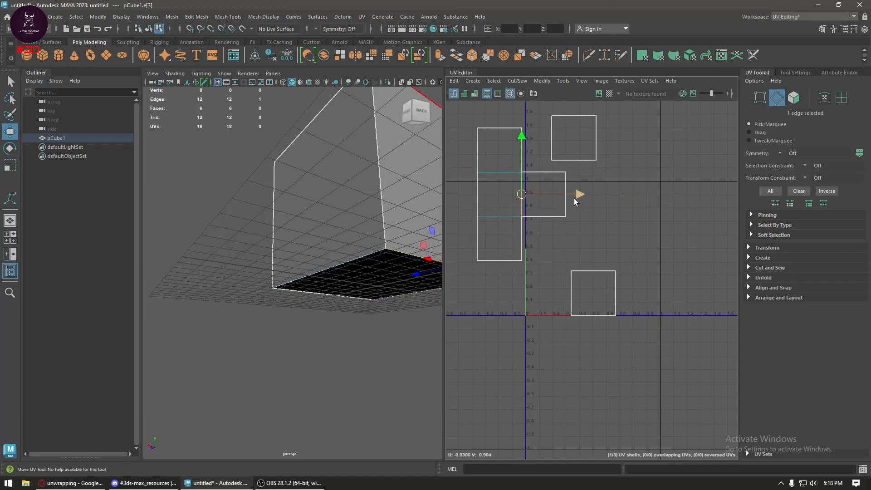
{"action": "right_click_drag", "start_coordinate": [678, 212], "coordinate": [630, 193]}
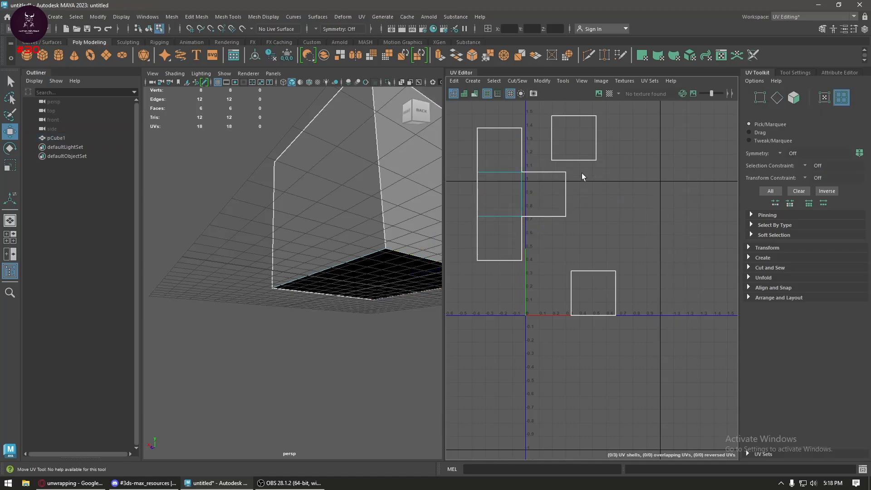
- Stitch the two remaining single-face shells in a row onto the attached face's outer edge to complete a T-shaped shell
{"action": "left_click", "coordinate": [537, 203]}
{"action": "right_click_drag", "start_coordinate": [663, 201], "coordinate": [666, 152]}
{"action": "left_click", "coordinate": [569, 202]}
{"action": "right_click_drag", "start_coordinate": [636, 186], "coordinate": [637, 211], "text": "shift"}
{"action": "right_click_drag", "start_coordinate": [638, 173], "coordinate": [641, 193], "text": "shift"}
{"action": "right_click_drag", "start_coordinate": [634, 228], "coordinate": [588, 216]}
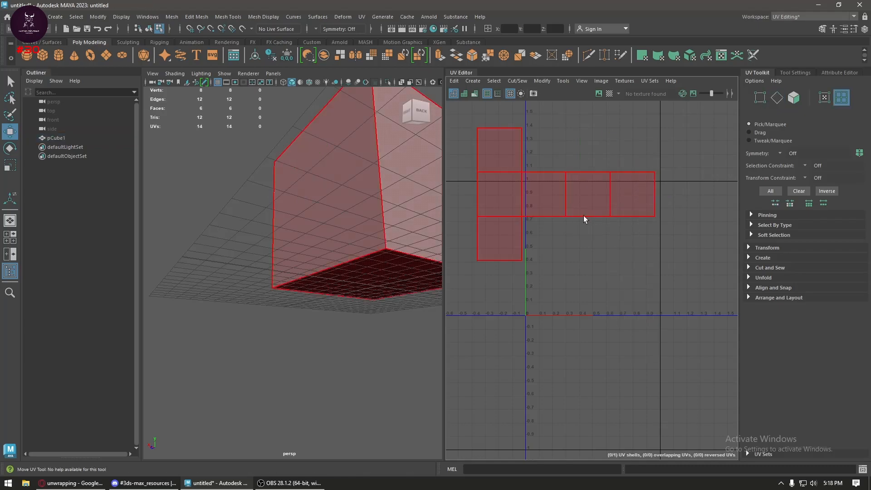
- Rotate the T-shaped shell 90 degrees counterclockwise and move its centre to about U 0.47, V 0.55
{"action": "left_click", "coordinate": [584, 216]}
{"action": "key", "text": "e"}
{"action": "left_click_drag", "start_coordinate": [611, 227], "coordinate": [620, 123]}
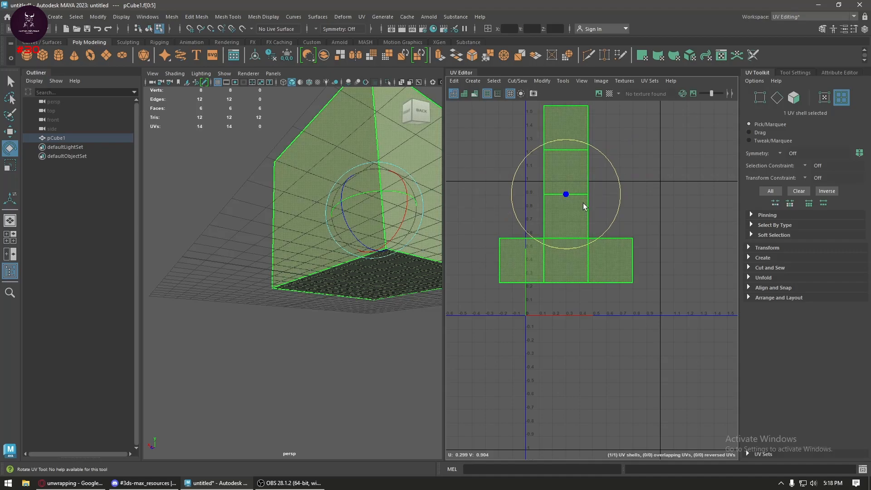
{"action": "key", "text": "w"}
{"action": "left_click_drag", "start_coordinate": [565, 195], "coordinate": [589, 245]}
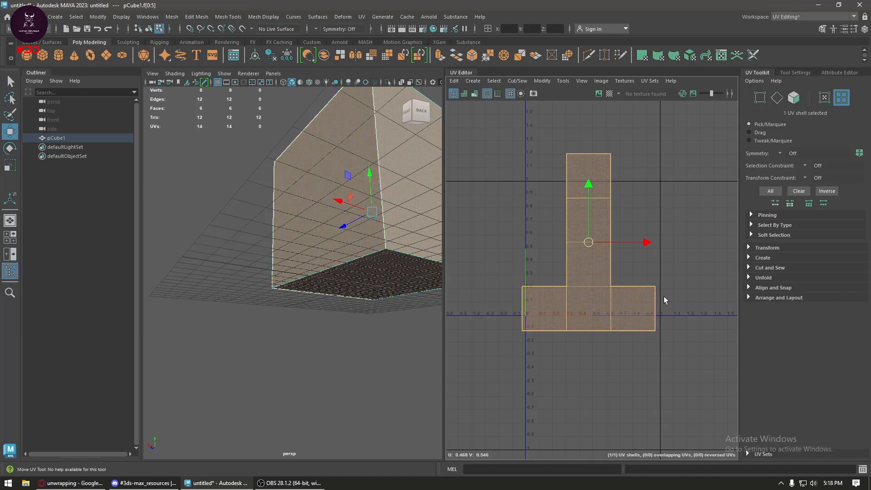
- Move the shell partly outside the 0-1 UV tile, centring it at about U 0.65, V 0.90
{"action": "scroll", "coordinate": [663, 265], "scroll_direction": "down", "scroll_amount": 5}
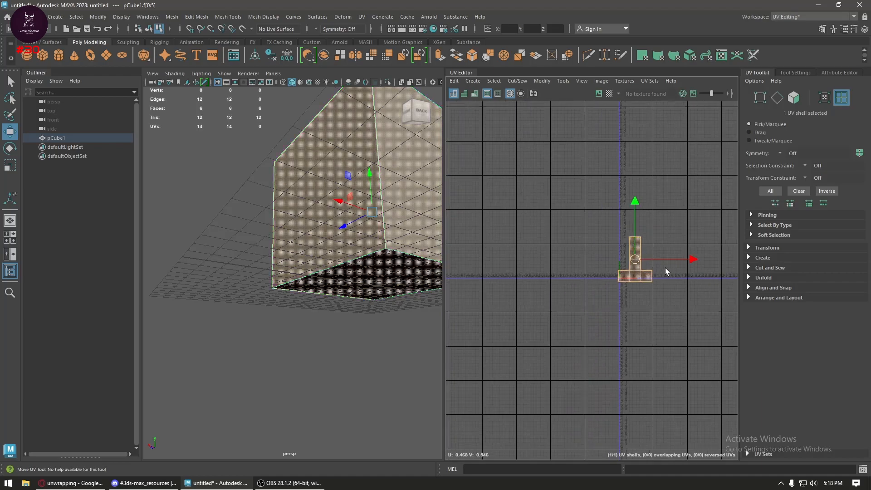
{"action": "scroll", "coordinate": [660, 222], "scroll_direction": "up", "scroll_amount": 5}
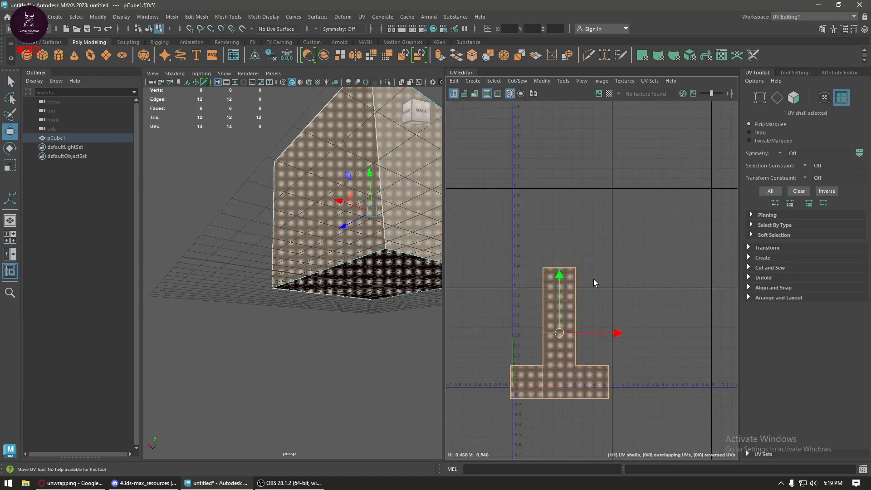
{"action": "middle_click_drag", "start_coordinate": [631, 248], "coordinate": [634, 243]}
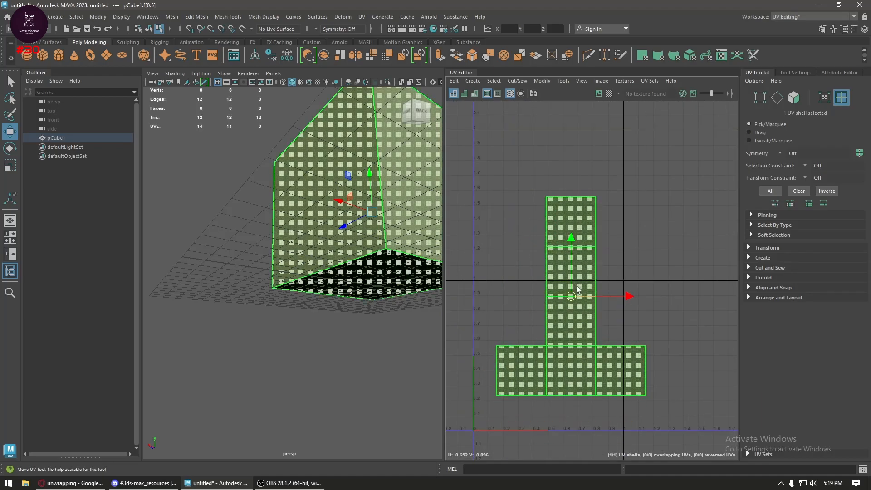
{"action": "scroll", "coordinate": [611, 295], "scroll_direction": "down", "scroll_amount": 1}
{"action": "middle_click_drag", "start_coordinate": [653, 362], "coordinate": [659, 283], "text": "alt"}
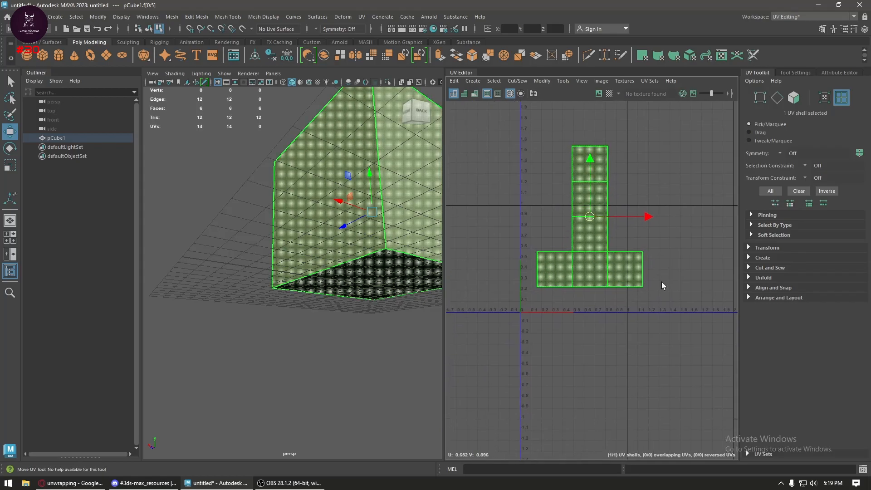
{"action": "scroll", "coordinate": [590, 225], "scroll_direction": "up", "scroll_amount": 2}
{"action": "middle_click_drag", "start_coordinate": [574, 228], "coordinate": [575, 245], "text": "alt"}
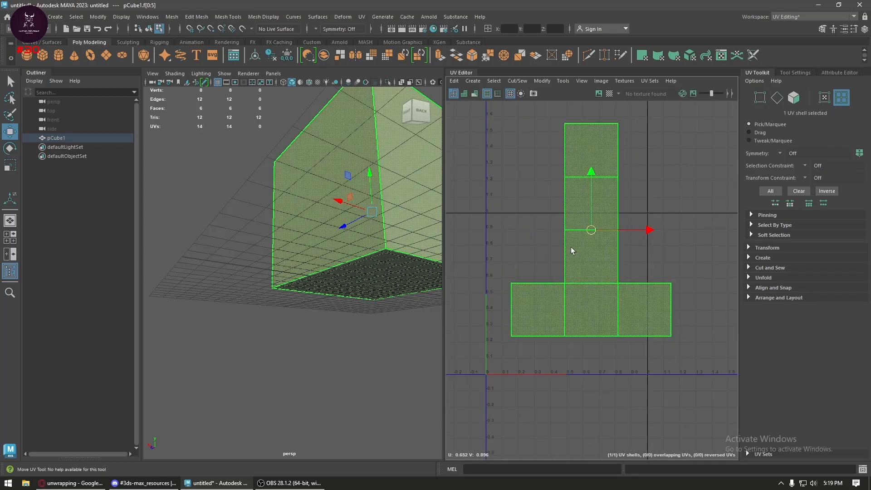
{"action": "middle_click_drag", "start_coordinate": [620, 345], "coordinate": [615, 348], "text": "alt"}
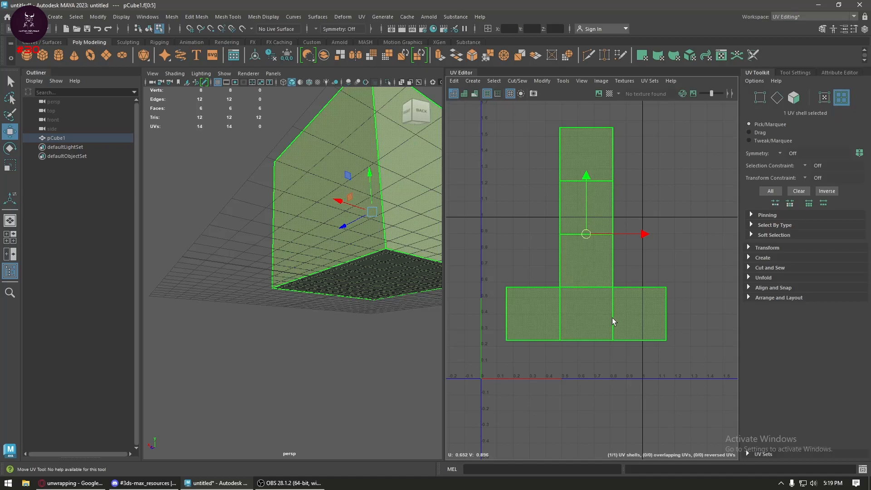
- Move the shell down to about U 0.42, V 0.55 and scale it down to fit the 0-1 tile
{"action": "left_click_drag", "start_coordinate": [575, 241], "coordinate": [538, 290]}
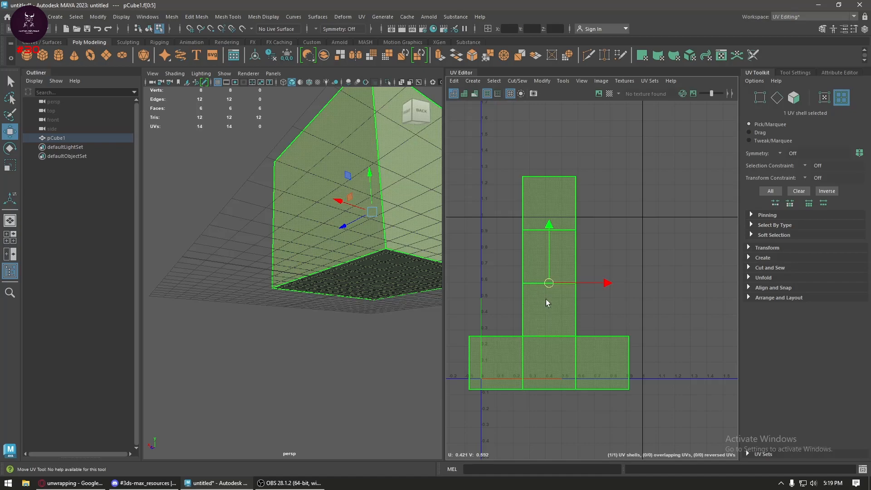
{"action": "middle_click_drag", "start_coordinate": [549, 294], "coordinate": [564, 278], "text": "alt"}
{"action": "key", "text": "r"}
{"action": "mouse_move", "coordinate": [567, 271]}
{"action": "left_mouse_down"}
{"action": "mouse_move", "coordinate": [542, 289]}
{"action": "mouse_move", "coordinate": [578, 278]}
{"action": "left_mouse_up"}
{"action": "key", "text": "w"}
- Display the checker map on the cube, centre the shell in the 0-1 tile, and pack it with Layout UVs
{"action": "left_click", "coordinate": [609, 93]}
{"action": "left_click_drag", "start_coordinate": [345, 220], "coordinate": [333, 234], "text": "alt"}
{"action": "left_click_drag", "start_coordinate": [577, 278], "coordinate": [579, 286]}
{"action": "right_click_drag", "start_coordinate": [598, 178], "coordinate": [529, 209], "text": "shift"}
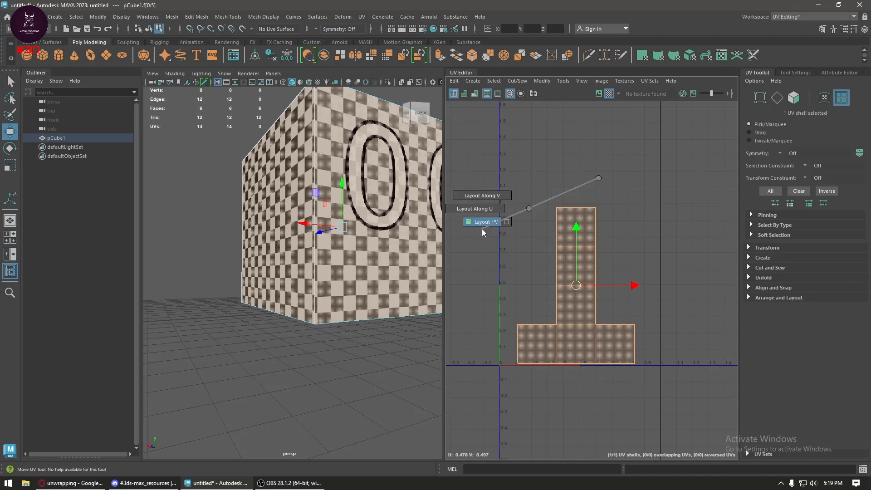
{"action": "right_click_drag", "start_coordinate": [482, 229], "coordinate": [481, 229], "text": "shift"}
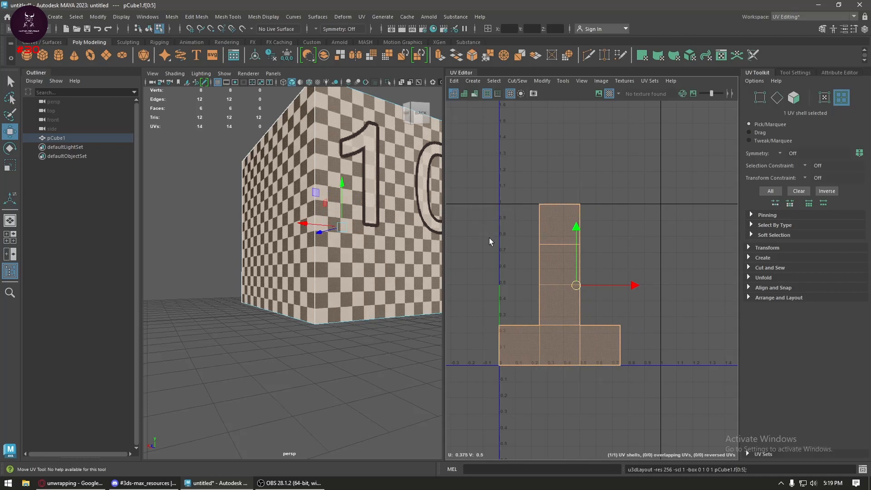
- Examine closely how the packed shell's outer edges line up with the boundary of the 0-1 UV tile
{"action": "scroll", "coordinate": [584, 238], "scroll_direction": "up", "scroll_amount": 6}
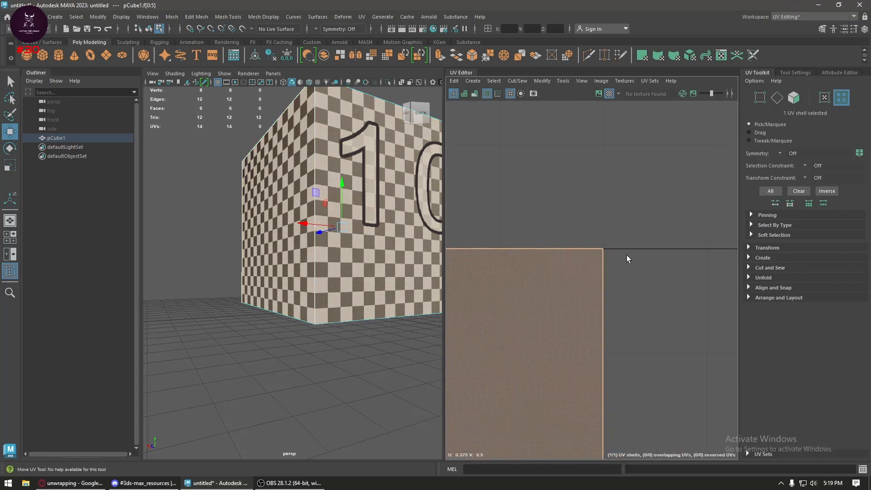
{"action": "middle_click_drag", "start_coordinate": [581, 320], "coordinate": [706, 329], "text": "alt"}
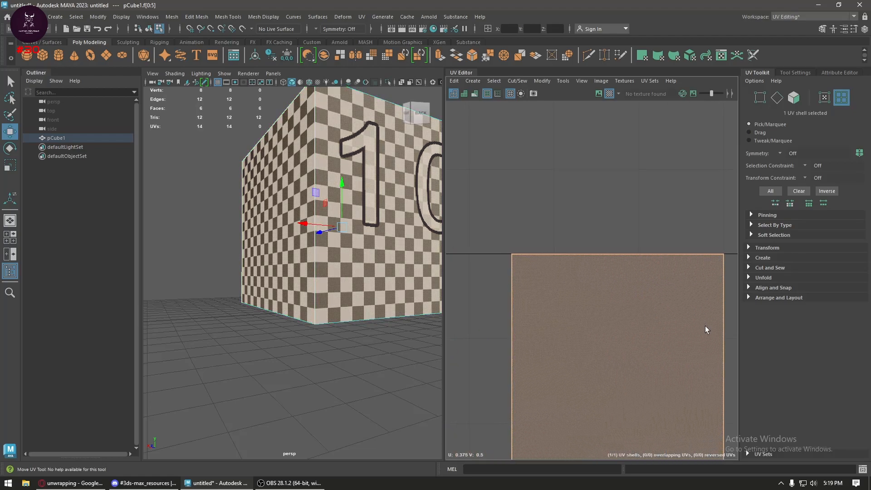
{"action": "scroll", "coordinate": [524, 259], "scroll_direction": "up", "scroll_amount": 4}
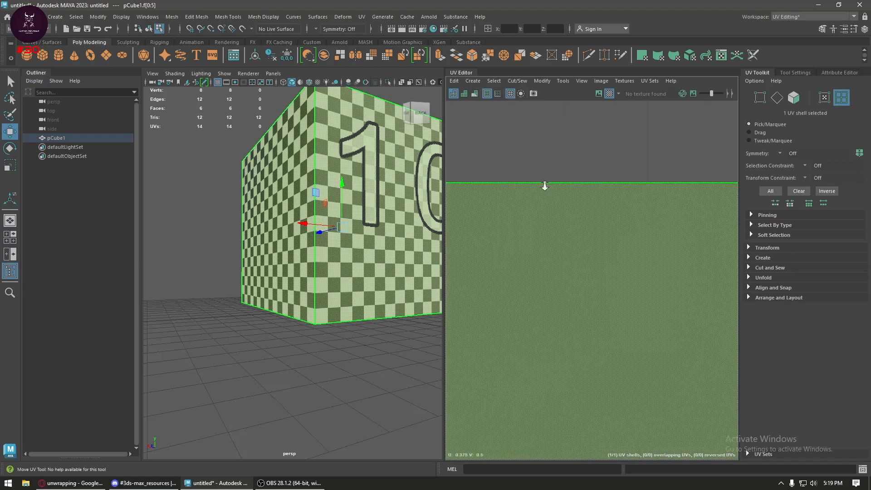
{"action": "scroll", "coordinate": [561, 182], "scroll_direction": "down", "scroll_amount": 3}
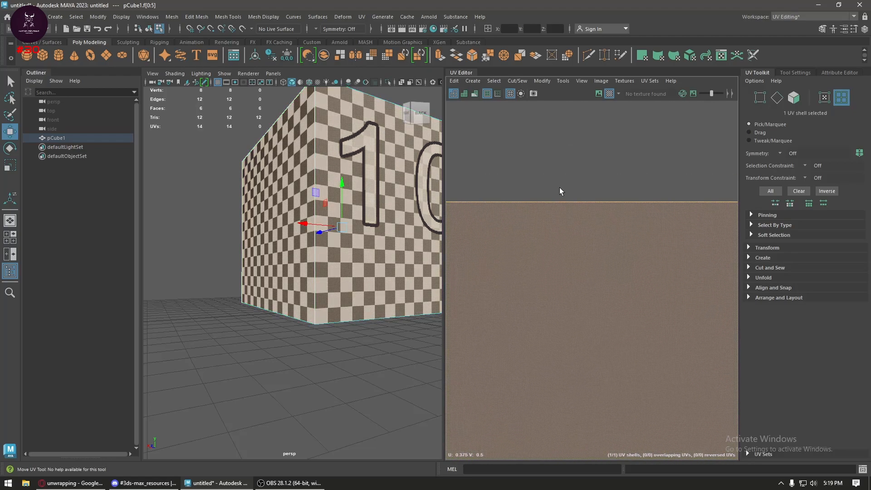
{"action": "scroll", "coordinate": [603, 221], "scroll_direction": "down", "scroll_amount": 2}
{"action": "scroll", "coordinate": [573, 265], "scroll_direction": "down", "scroll_amount": 2}
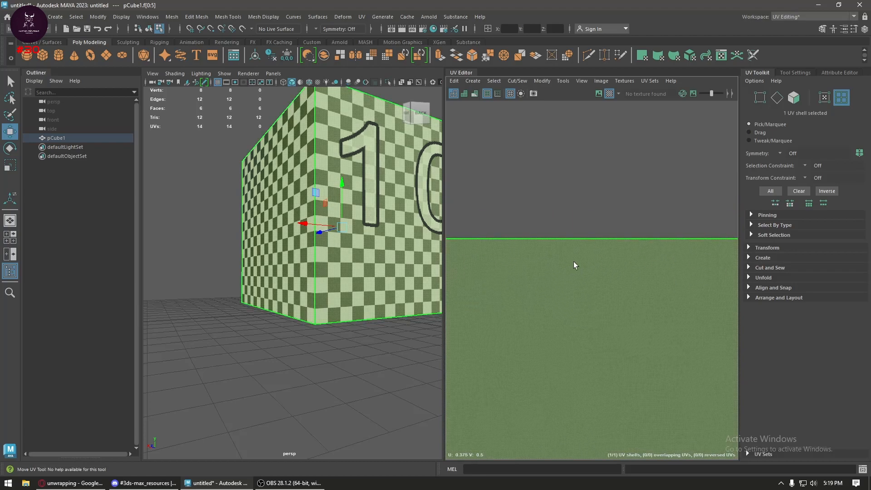
{"action": "scroll", "coordinate": [485, 269], "scroll_direction": "down", "scroll_amount": 1}
{"action": "middle_click_drag", "start_coordinate": [484, 265], "coordinate": [680, 277], "text": "alt"}
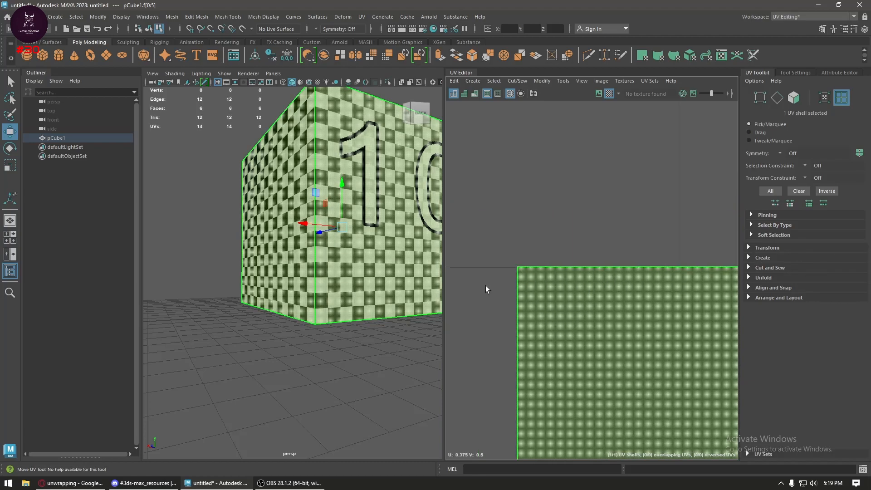
{"action": "middle_click_drag", "start_coordinate": [485, 285], "coordinate": [625, 285], "text": "alt"}
{"action": "scroll", "coordinate": [670, 273], "scroll_direction": "down", "scroll_amount": 1}
{"action": "middle_click_drag", "start_coordinate": [721, 315], "coordinate": [606, 298], "text": "alt"}
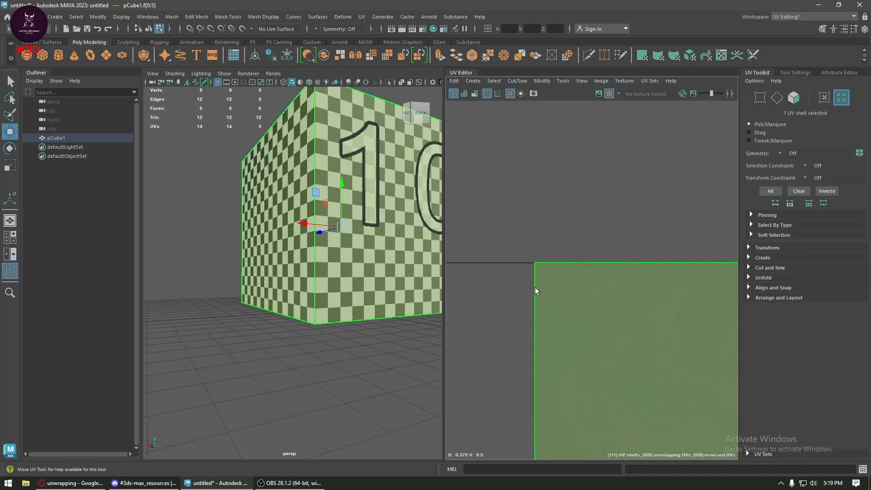
{"action": "mouse_move", "coordinate": [539, 261]}
{"action": "middle_mouse_down", "text": "alt"}
{"action": "mouse_move", "coordinate": [551, 253]}
{"action": "mouse_move", "coordinate": [554, 267]}
{"action": "middle_mouse_up", "text": "alt"}
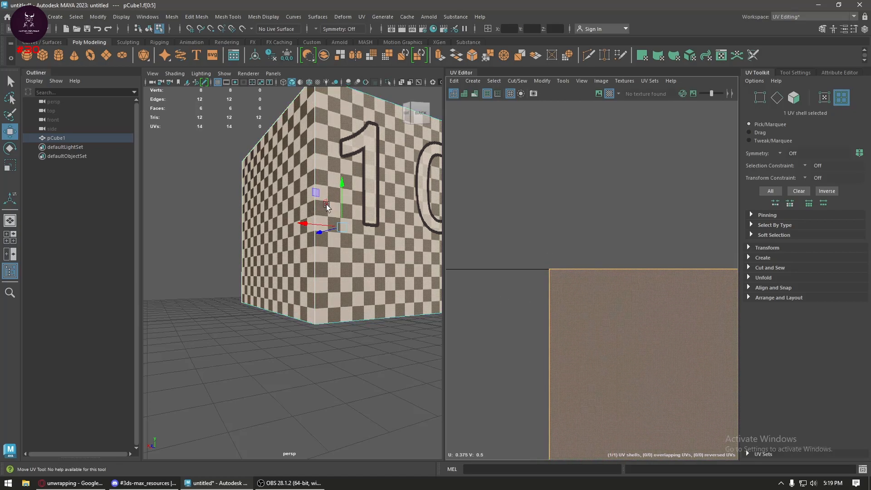
{"action": "scroll", "coordinate": [340, 215], "scroll_direction": "down", "scroll_amount": 5}
{"action": "mouse_move", "coordinate": [579, 320]}
{"action": "middle_mouse_down", "text": "alt"}
{"action": "mouse_move", "coordinate": [642, 361]}
{"action": "mouse_move", "coordinate": [651, 412]}
{"action": "mouse_move", "coordinate": [620, 324]}
{"action": "mouse_move", "coordinate": [641, 398]}
{"action": "mouse_move", "coordinate": [584, 307]}
{"action": "middle_mouse_up", "text": "alt"}
{"action": "scroll", "coordinate": [640, 397], "scroll_direction": "down", "scroll_amount": 2}
{"action": "scroll", "coordinate": [622, 369], "scroll_direction": "down", "scroll_amount": 5}
{"action": "scroll", "coordinate": [627, 412], "scroll_direction": "down", "scroll_amount": 2}
{"action": "middle_click_drag", "start_coordinate": [650, 351], "coordinate": [624, 312], "text": "alt"}
{"action": "scroll", "coordinate": [624, 312], "scroll_direction": "up", "scroll_amount": 1}
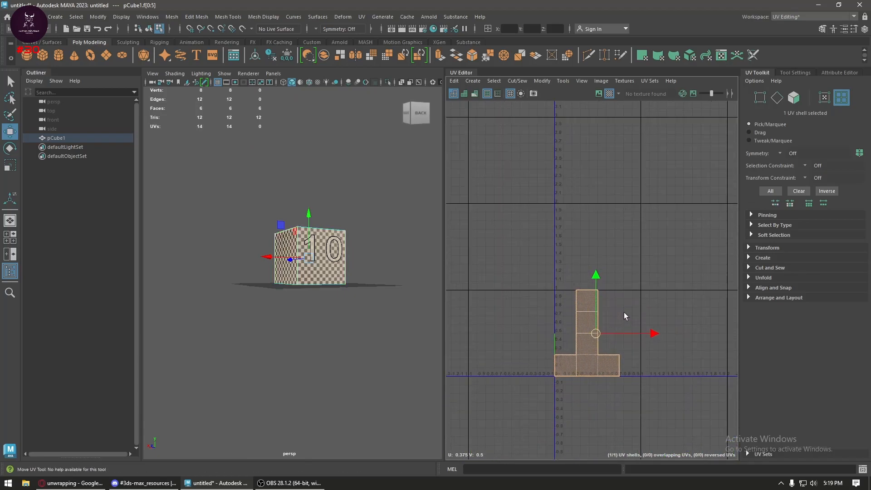
- Save a 2048 x 2048 px Maya IFF UV snapshot named 1 to the Desktop
{"action": "left_click", "coordinate": [534, 93]}
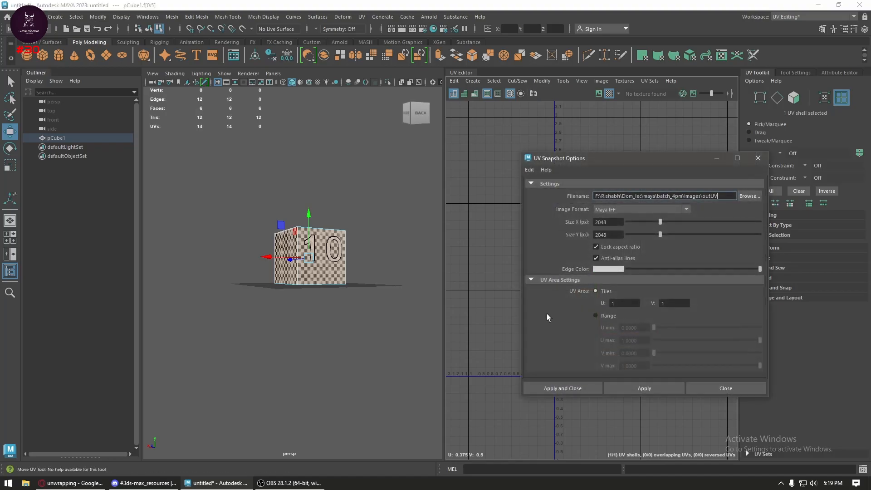
{"action": "left_click", "coordinate": [750, 198]}
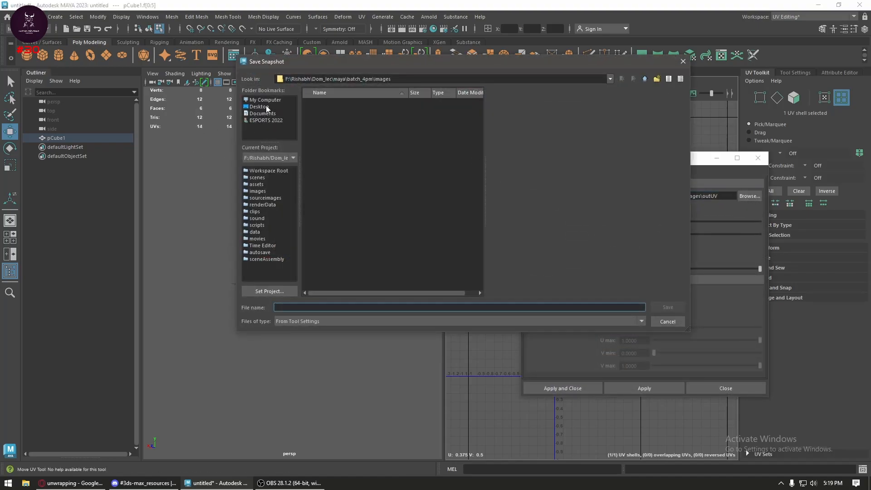
{"action": "left_click", "coordinate": [261, 106]}
{"action": "left_click", "coordinate": [424, 307]}
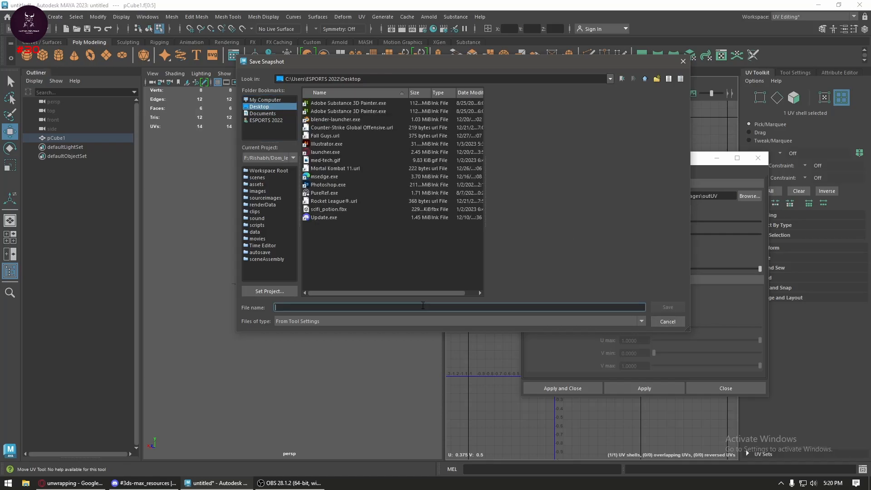
{"action": "type", "text": "1"}
{"action": "left_click", "coordinate": [676, 307]}
{"action": "left_click", "coordinate": [589, 388]}
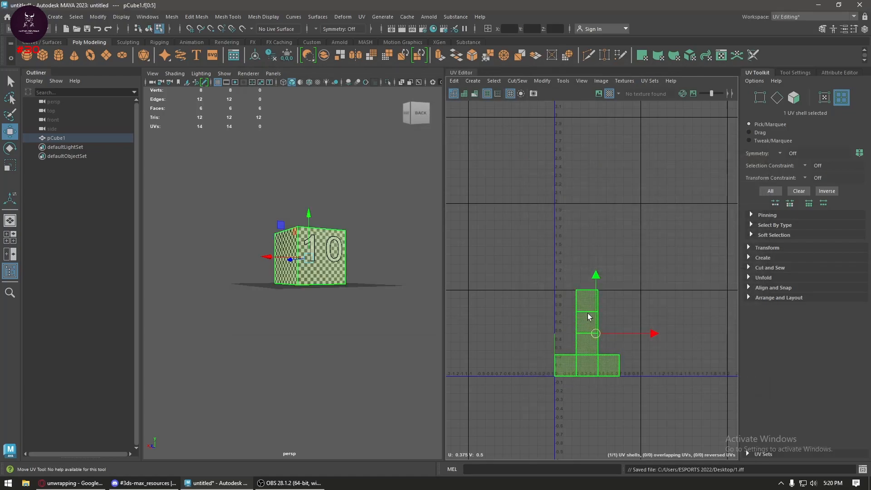
- Scale the shell up until it extends beyond the 0-1 tile, and clear the selection
{"action": "key", "text": "r"}
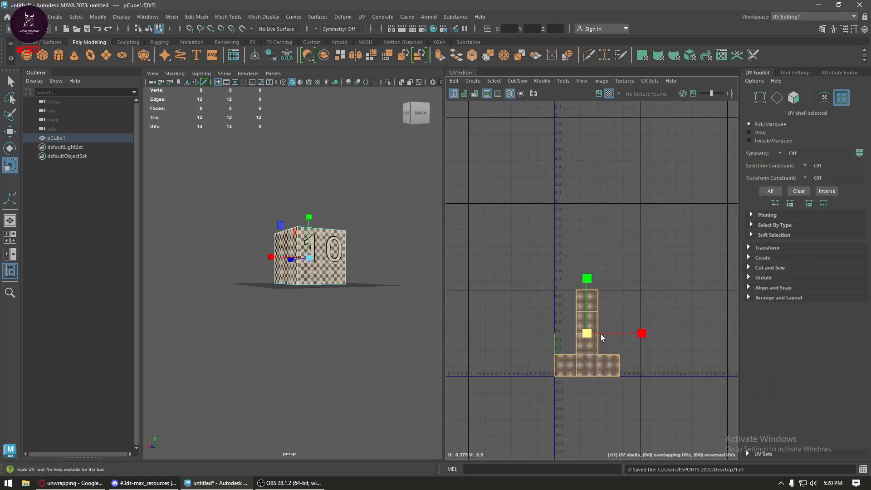
{"action": "left_click_drag", "start_coordinate": [586, 333], "coordinate": [600, 344]}
{"action": "key", "text": "w"}
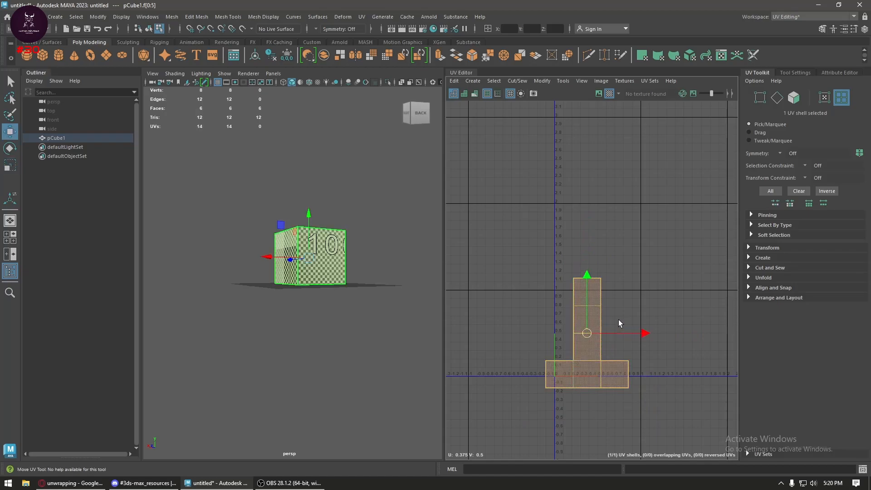
{"action": "left_click", "coordinate": [619, 320]}
- Try to save the UV snapshot as a 2048 x 2048 px Maya IFF named 2 on the Desktop, and check the Script Editor log
{"action": "left_click", "coordinate": [534, 94]}
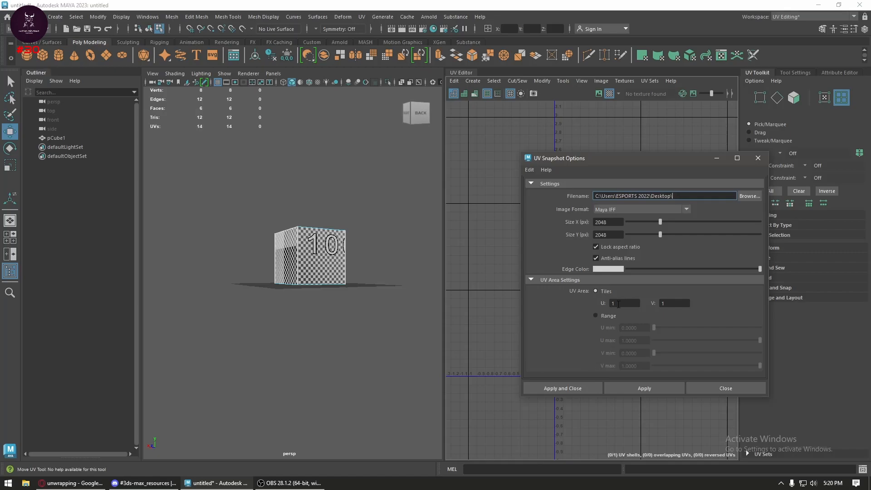
{"action": "left_click", "coordinate": [578, 388]}
{"action": "left_click", "coordinate": [750, 196]}
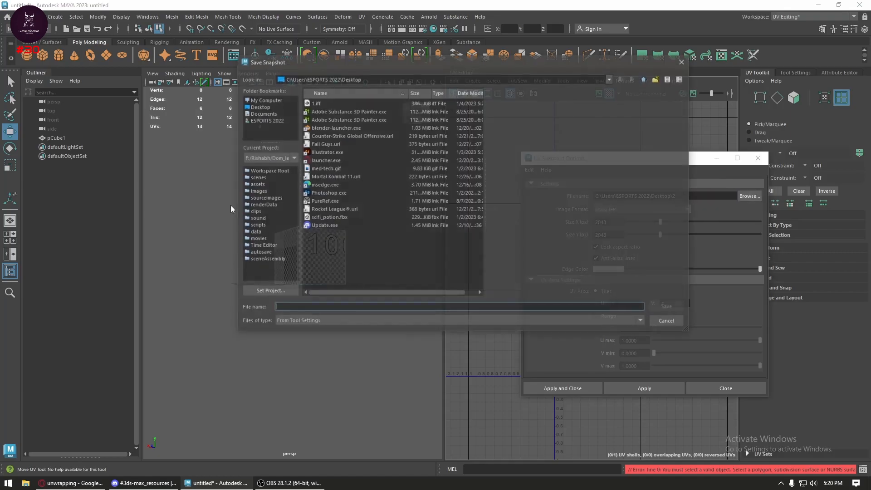
{"action": "type", "text": "2"}
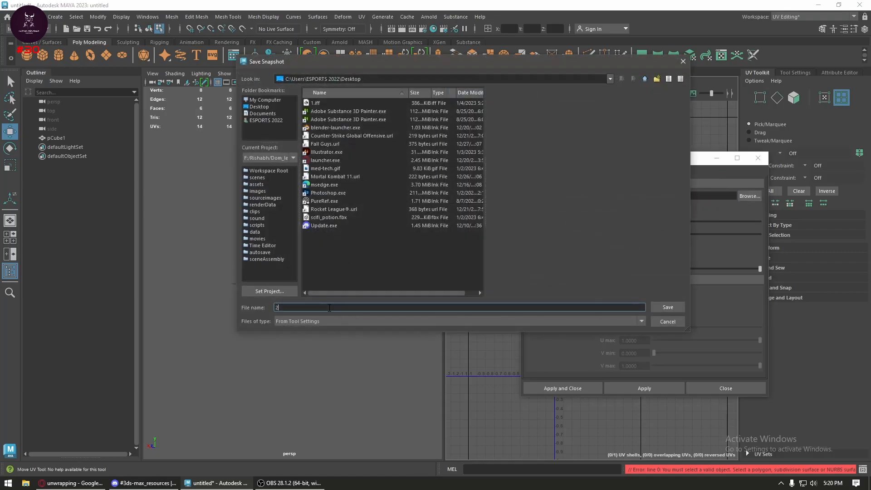
{"action": "left_click", "coordinate": [669, 307]}
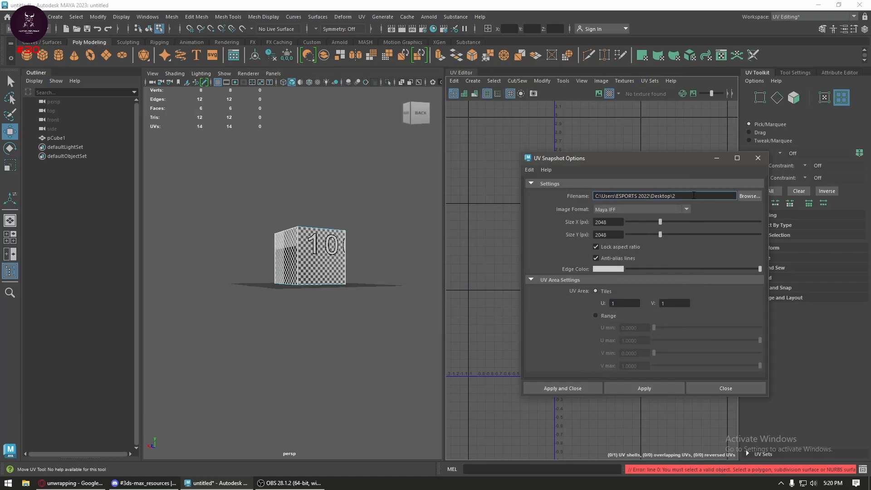
{"action": "left_click", "coordinate": [584, 383]}
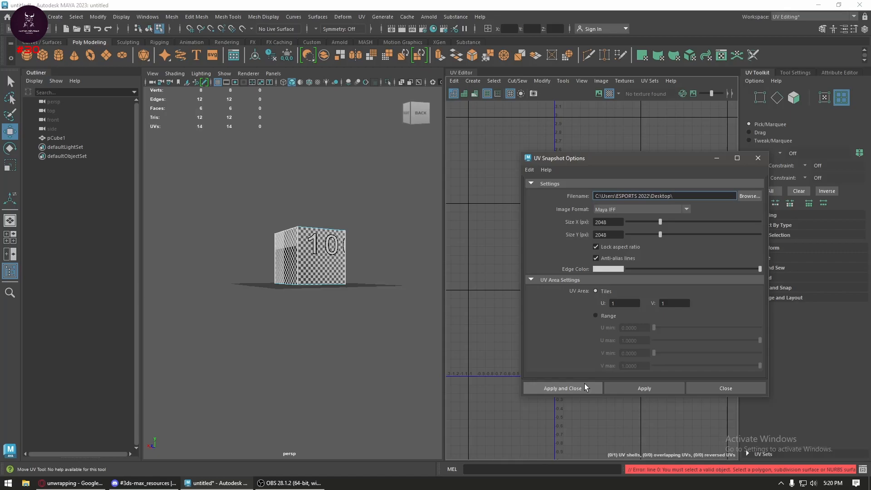
{"action": "left_click", "coordinate": [750, 196]}
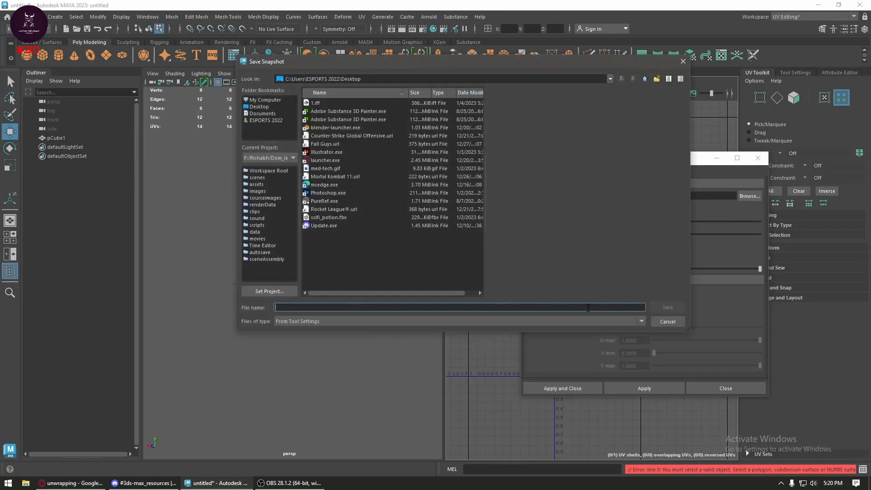
{"action": "type", "text": "2"}
{"action": "left_click", "coordinate": [667, 308]}
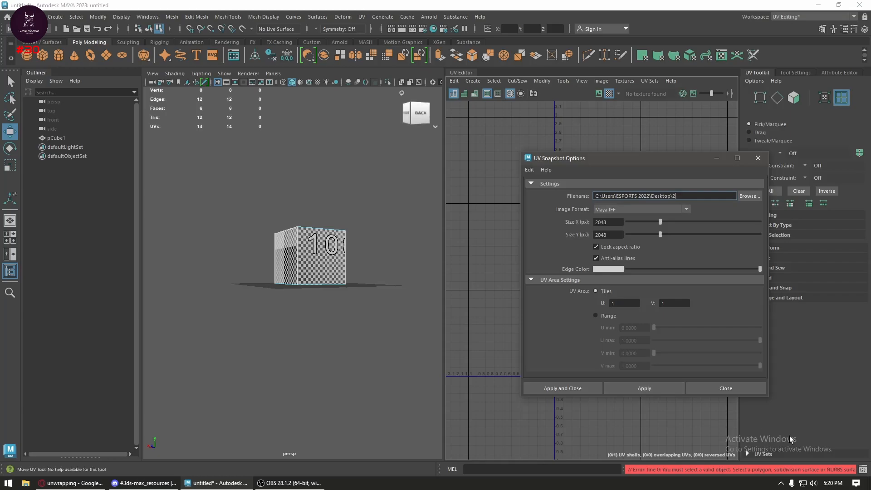
{"action": "left_click", "coordinate": [862, 469]}
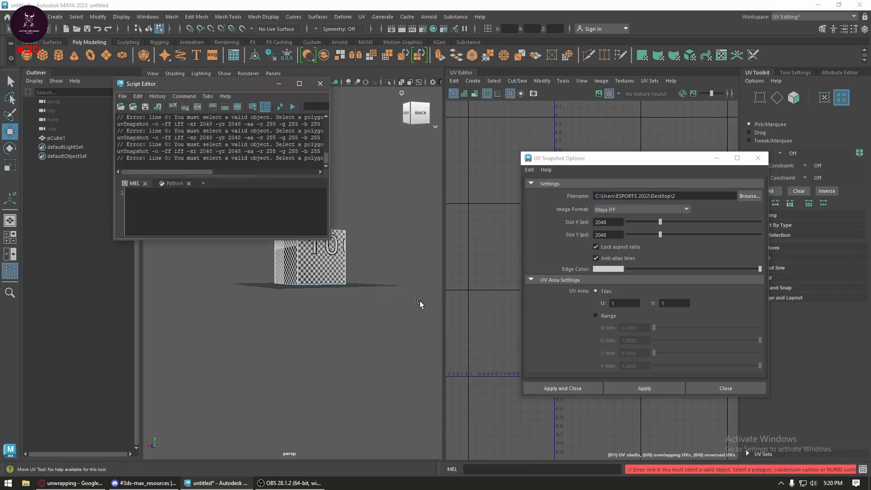
{"action": "left_click", "coordinate": [320, 84]}
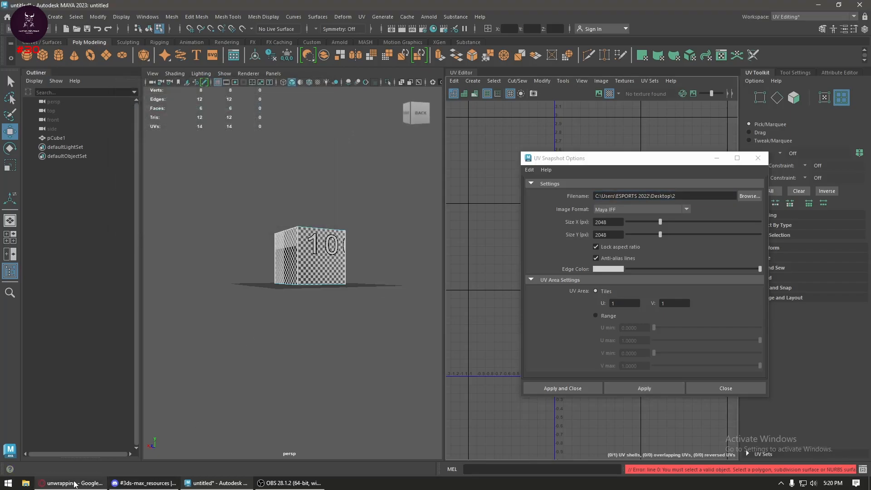
- Switch to File Explorer, show the Desktop folder with extra-large thumbnails, and delete the IFF snapshot named 1
{"action": "left_click", "coordinate": [26, 483]}
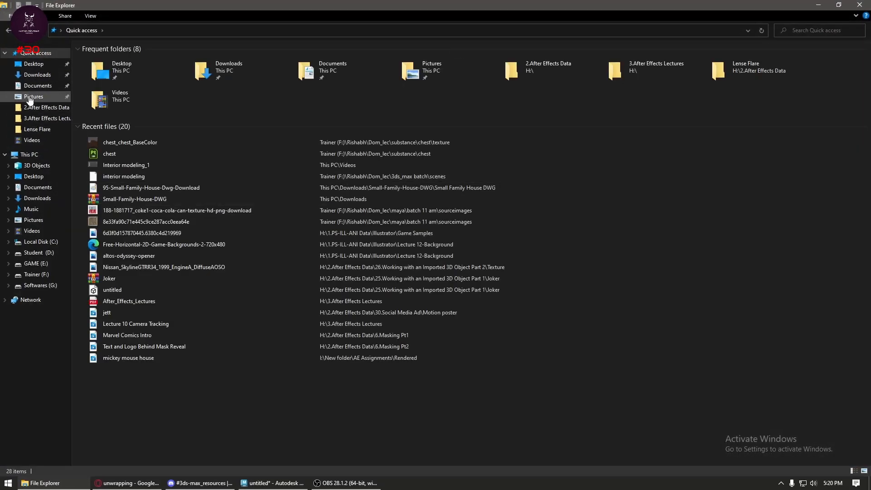
{"action": "left_click", "coordinate": [37, 78]}
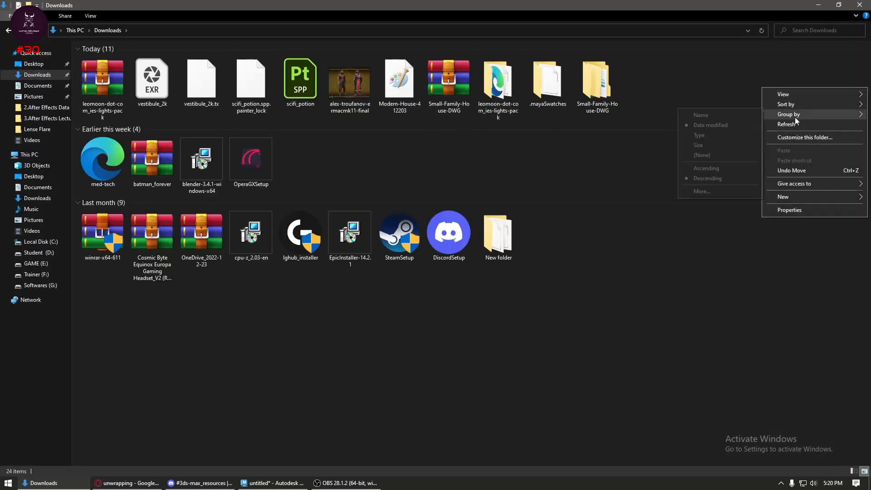
{"action": "left_click", "coordinate": [35, 64]}
{"action": "right_click", "coordinate": [565, 90]}
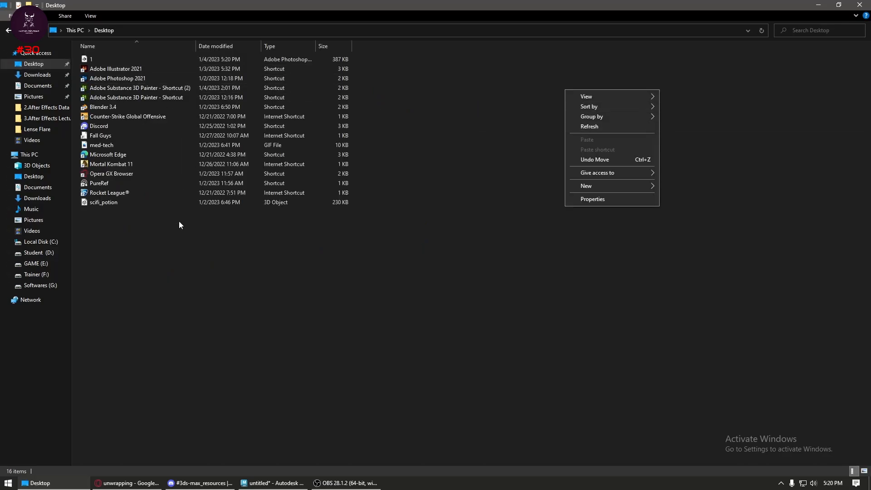
{"action": "left_click", "coordinate": [865, 471]}
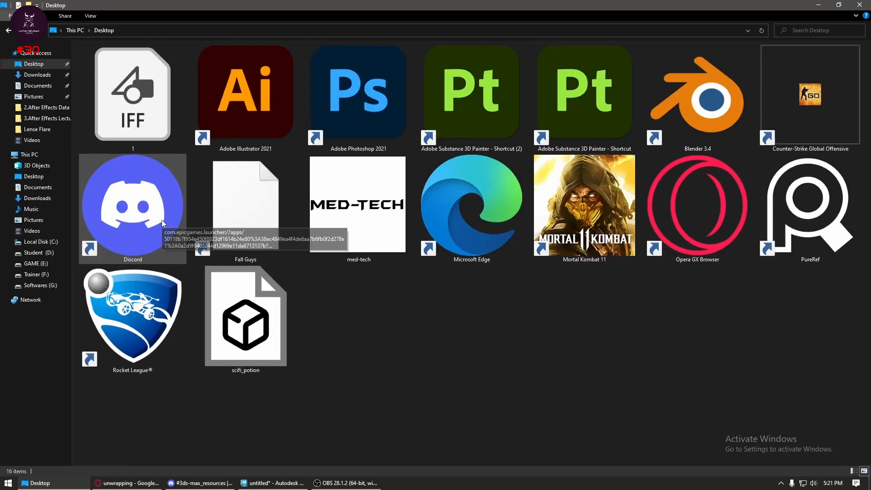
{"action": "scroll", "coordinate": [162, 220], "scroll_direction": "up", "scroll_amount": 1, "text": "ctrl"}
{"action": "left_click", "coordinate": [114, 112]}
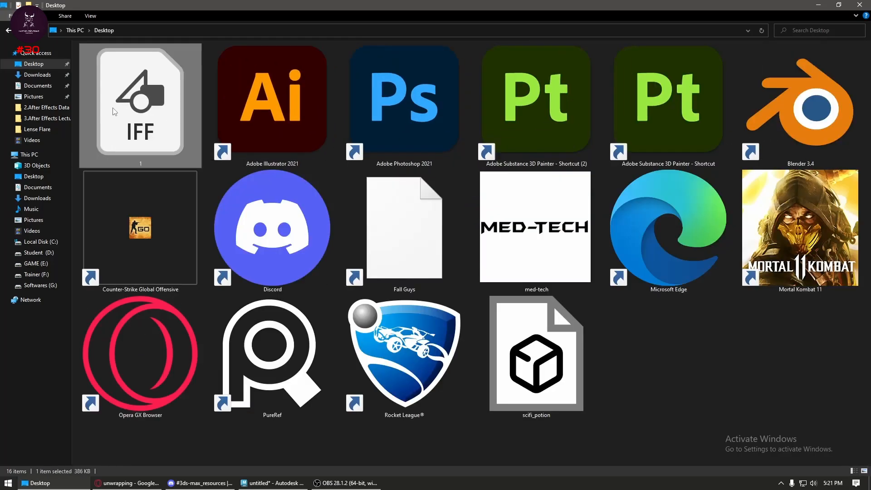
{"action": "key", "text": "Delete"}
- Switch back to Maya and set the UV snapshot's image format to JPEG
{"action": "left_click", "coordinate": [273, 483]}
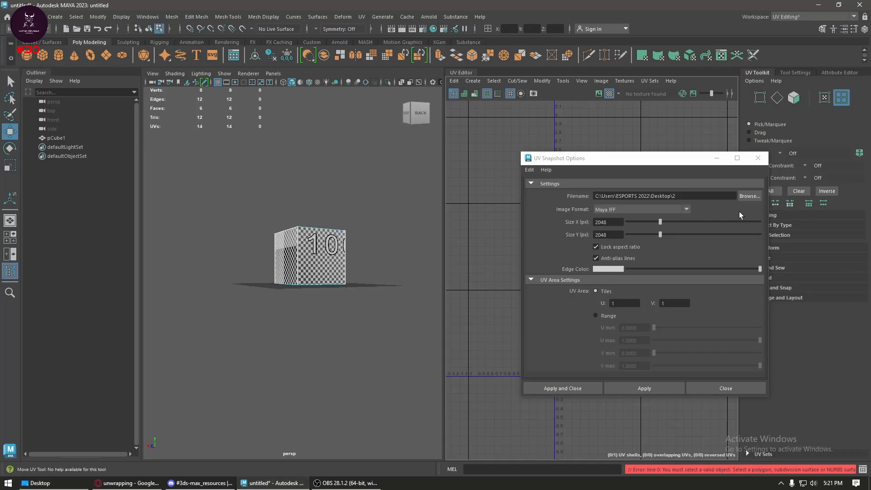
{"action": "left_click", "coordinate": [646, 210]}
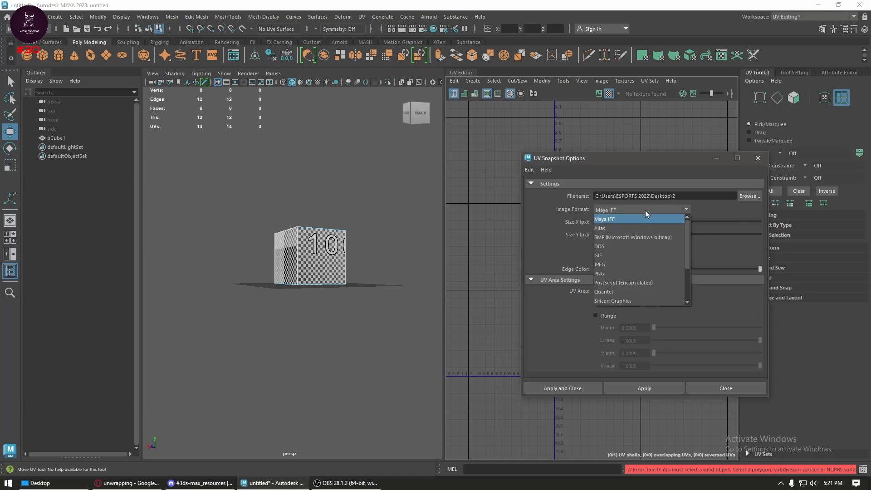
{"action": "left_click", "coordinate": [623, 273]}
{"action": "left_click", "coordinate": [614, 210]}
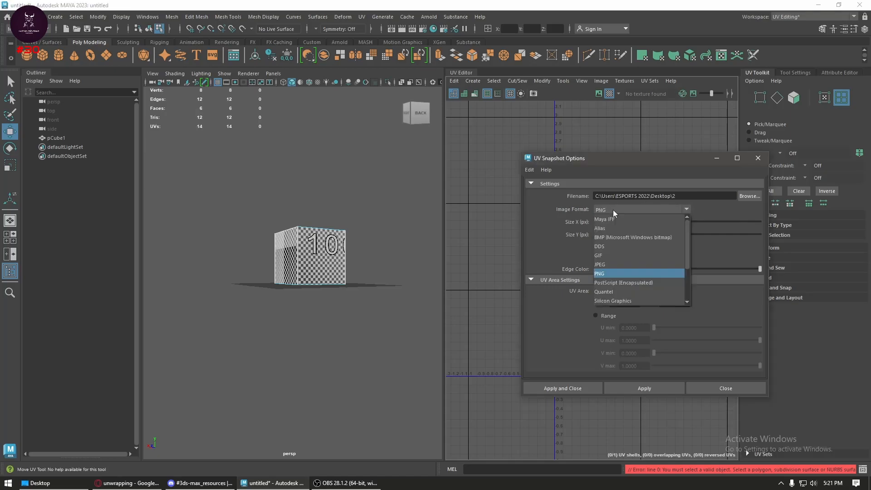
{"action": "left_click", "coordinate": [622, 264]}
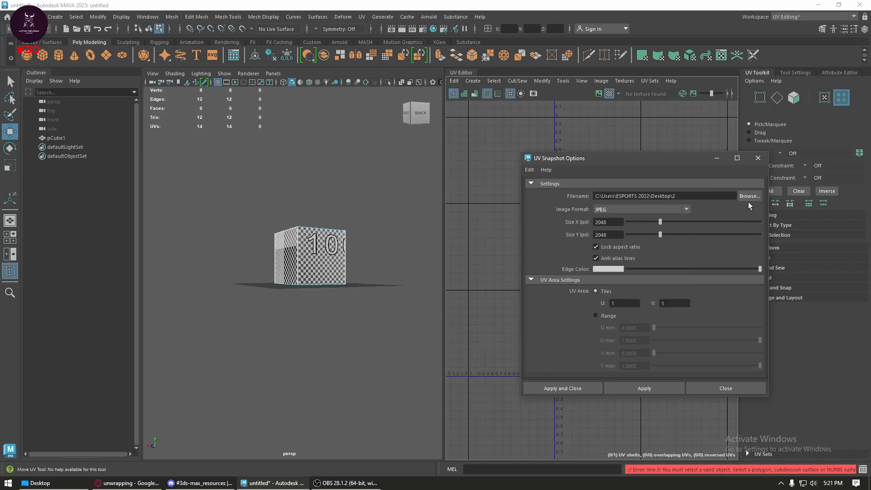
- Replace the snapshot's file path with a file named 2 on the Desktop and try to export it
{"action": "left_click_drag", "start_coordinate": [678, 196], "coordinate": [505, 184]}
{"action": "key", "text": "BackSpace"}
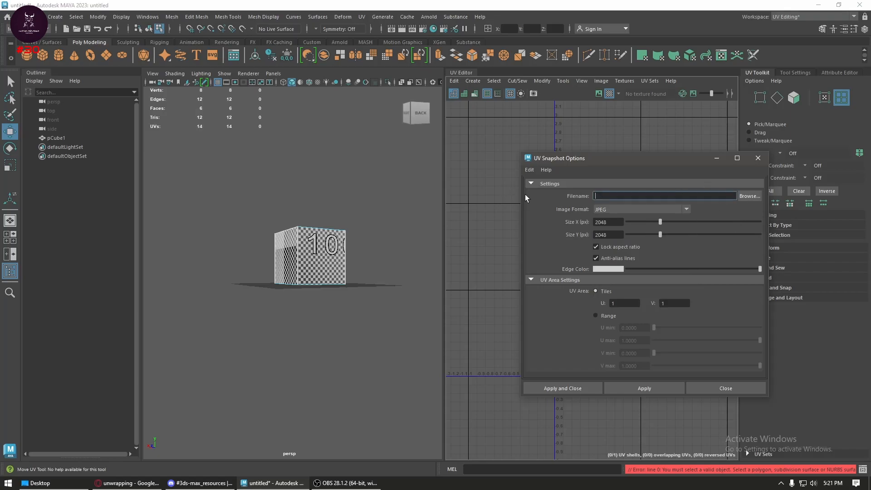
{"action": "left_click", "coordinate": [749, 195]}
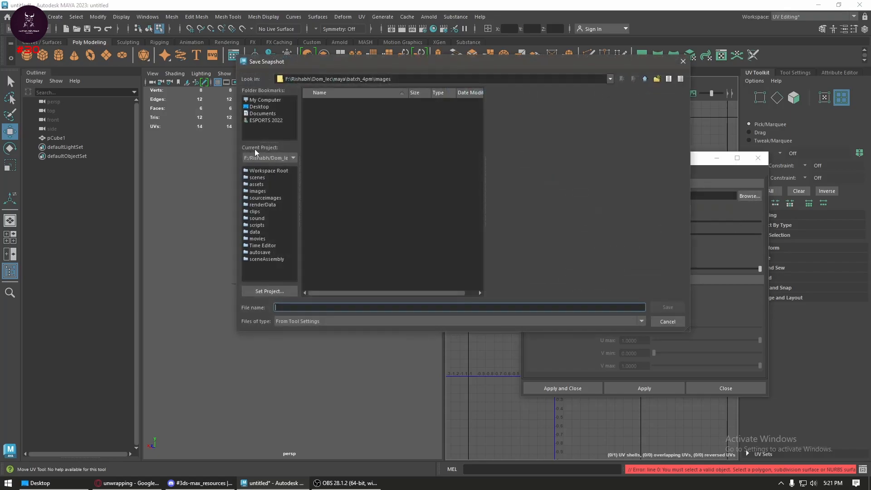
{"action": "left_click", "coordinate": [270, 107]}
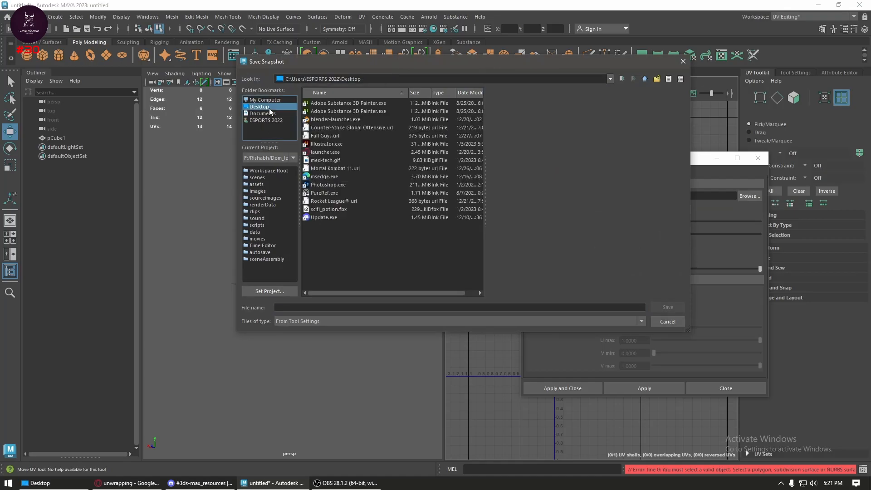
{"action": "left_click", "coordinate": [363, 308]}
{"action": "type", "text": "2"}
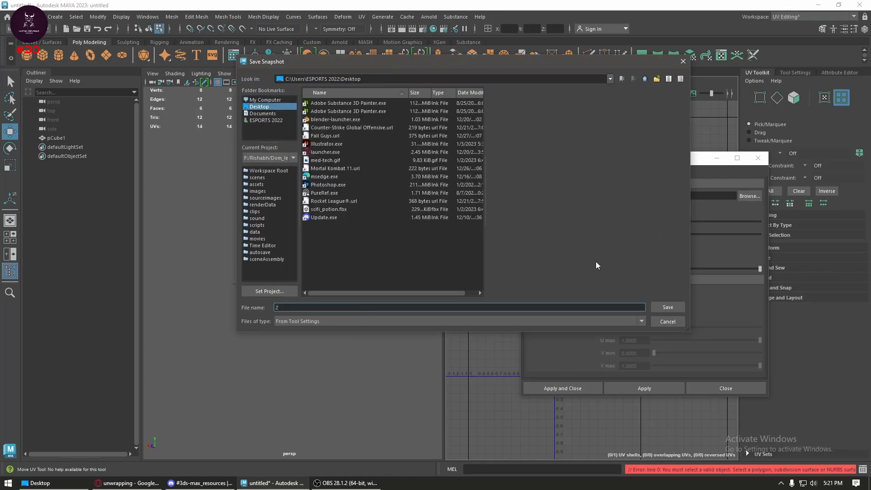
{"action": "left_click", "coordinate": [667, 308]}
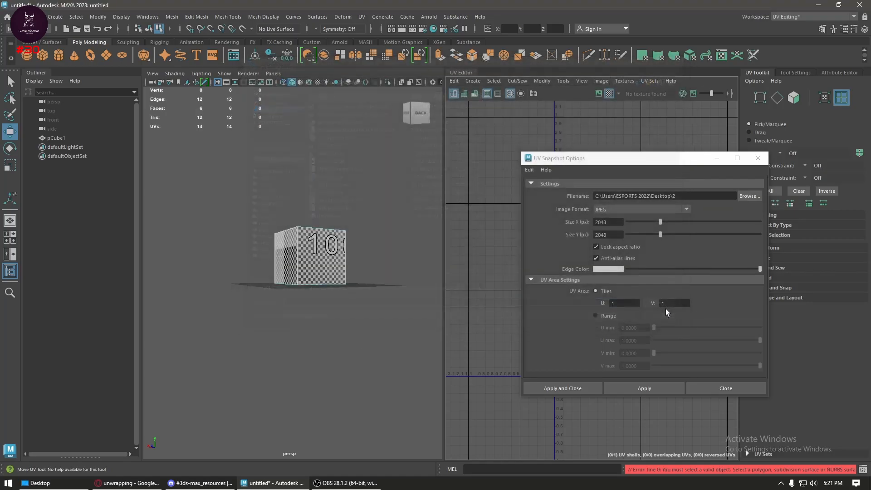
{"action": "left_click", "coordinate": [571, 388]}
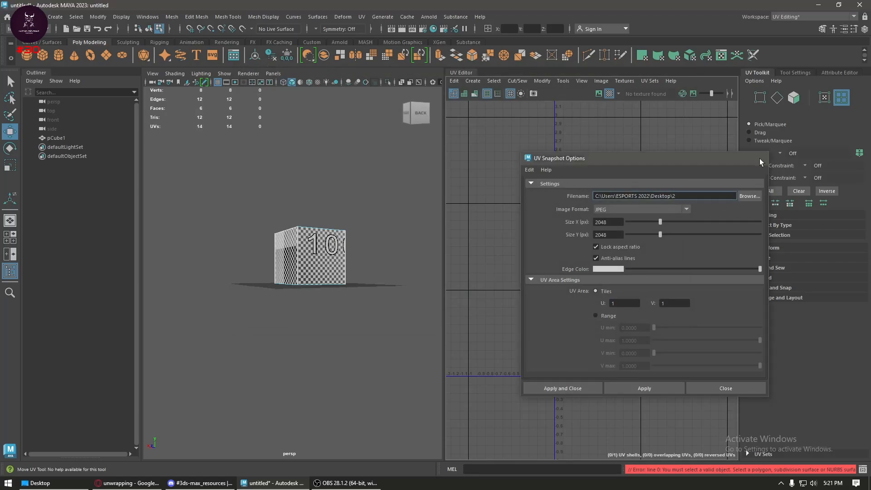
- Freeze the whole cube's transformations and export its oversized UV layout as a 2048 x 2048 px JPEG snapshot named 2 on the Desktop
{"action": "left_click_drag", "start_coordinate": [267, 282], "coordinate": [290, 306], "text": "alt"}
{"action": "right_click_drag", "start_coordinate": [295, 219], "coordinate": [356, 191]}
{"action": "left_click", "coordinate": [385, 212]}
{"action": "left_click", "coordinate": [333, 260]}
{"action": "left_click", "coordinate": [288, 55]}
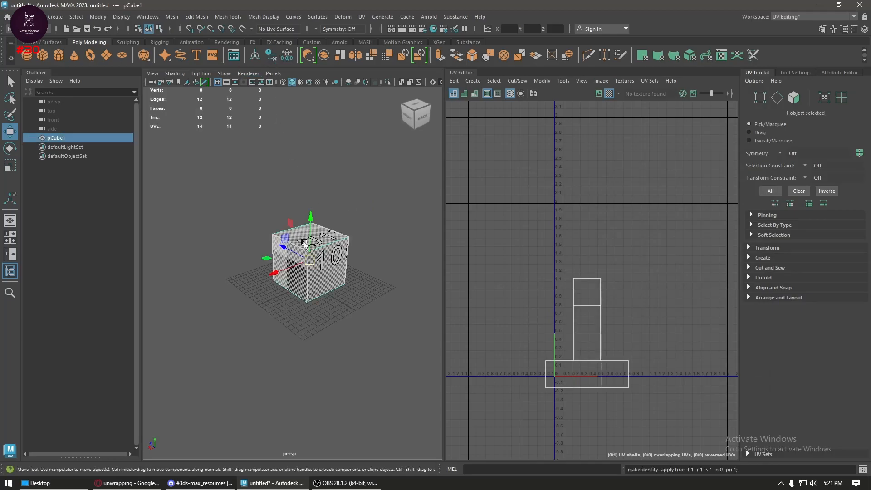
{"action": "left_click", "coordinate": [534, 94]}
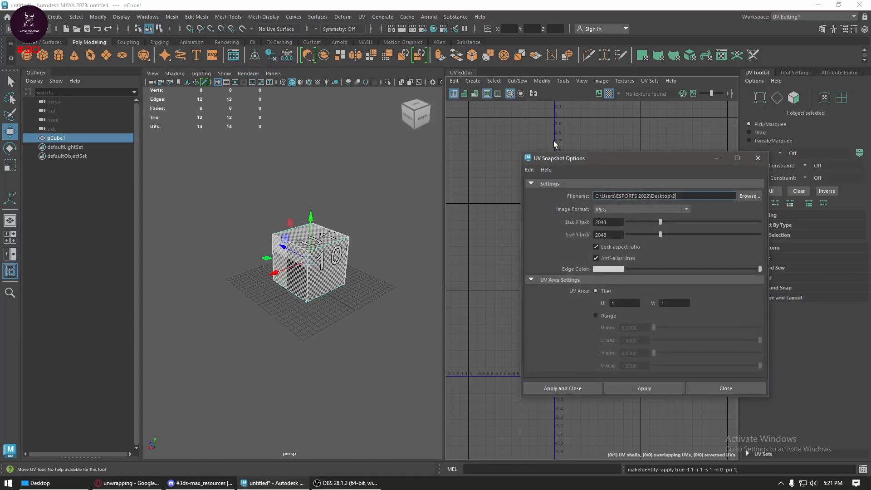
{"action": "left_click", "coordinate": [581, 389]}
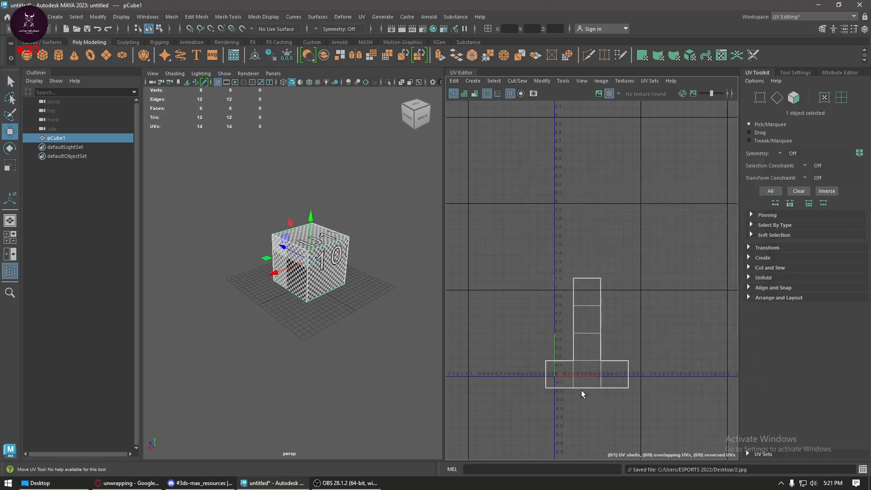
- Pack the oversized UV shell back into the 0-1 tile with Layout UVs and clear the selection
{"action": "right_click_drag", "start_coordinate": [581, 261], "coordinate": [580, 260]}
{"action": "left_click", "coordinate": [598, 321]}
{"action": "right_click_drag", "start_coordinate": [646, 255], "coordinate": [560, 301], "text": "shift"}
{"action": "left_click", "coordinate": [601, 233]}
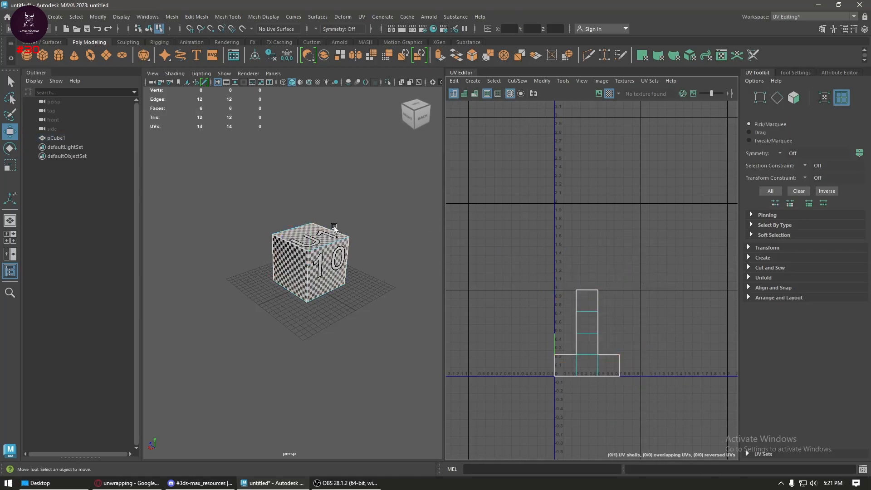
- Select the cube in object mode and export its packed UV layout as a 2048 x 2048 px JPEG snapshot named 3 on the Desktop
{"action": "right_click_drag", "start_coordinate": [284, 253], "coordinate": [361, 209]}
{"action": "left_click", "coordinate": [362, 230]}
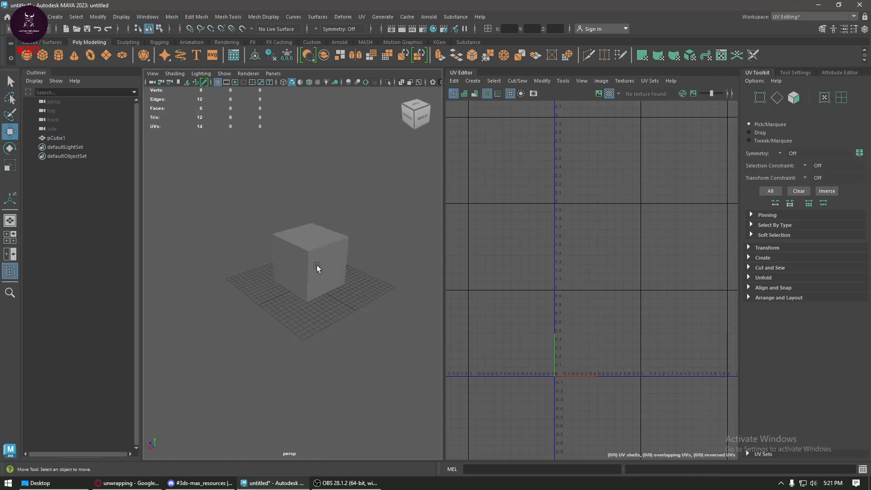
{"action": "left_click", "coordinate": [316, 265]}
{"action": "left_click", "coordinate": [532, 94]}
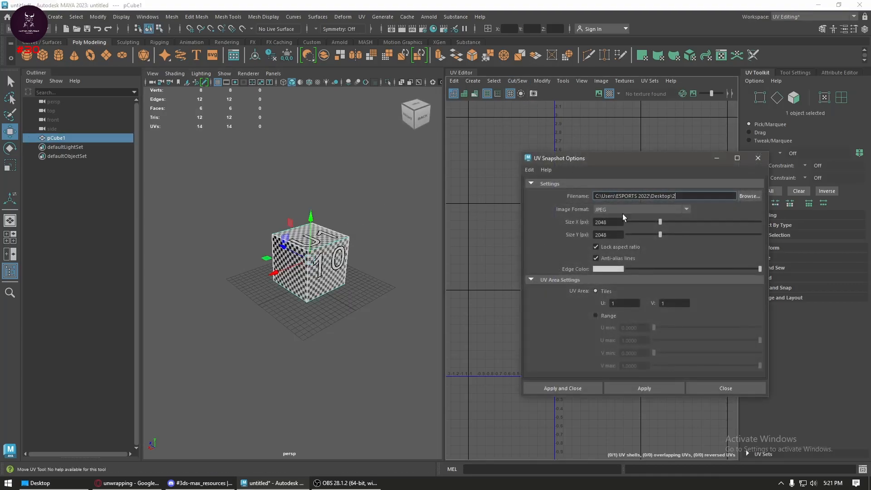
{"action": "left_click", "coordinate": [583, 389]}
{"action": "left_click", "coordinate": [454, 251]}
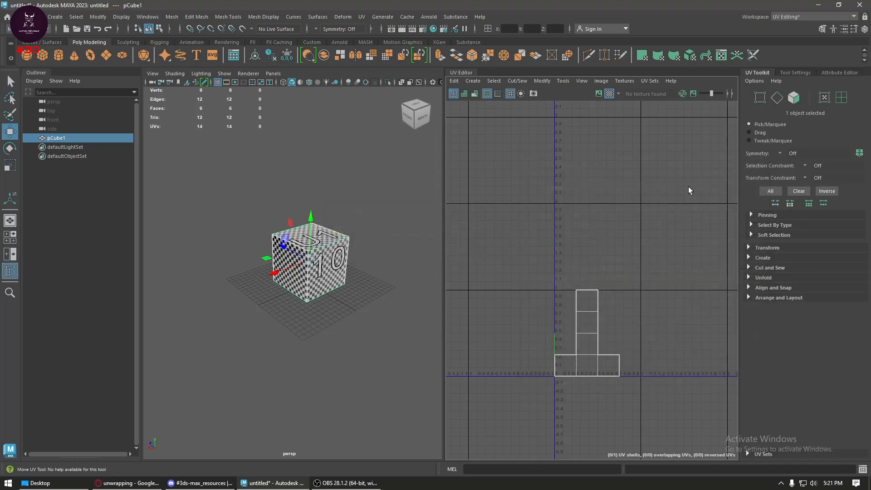
{"action": "left_click", "coordinate": [534, 94]}
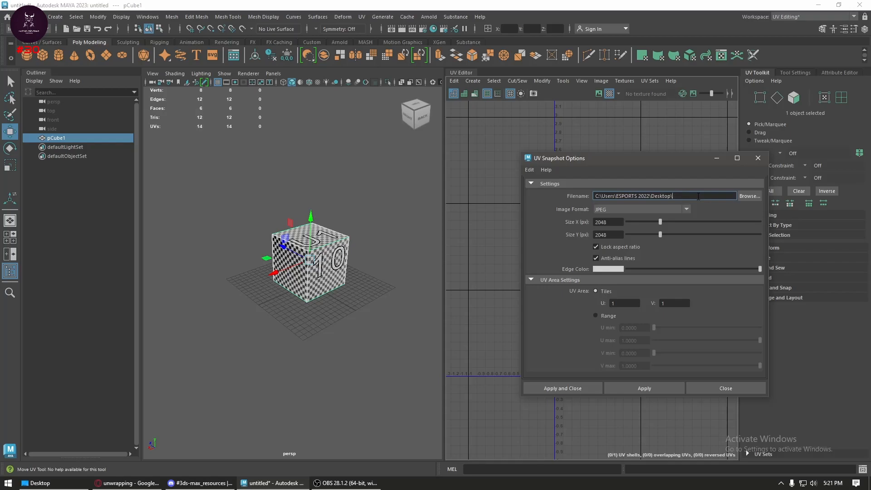
{"action": "left_click", "coordinate": [585, 391]}
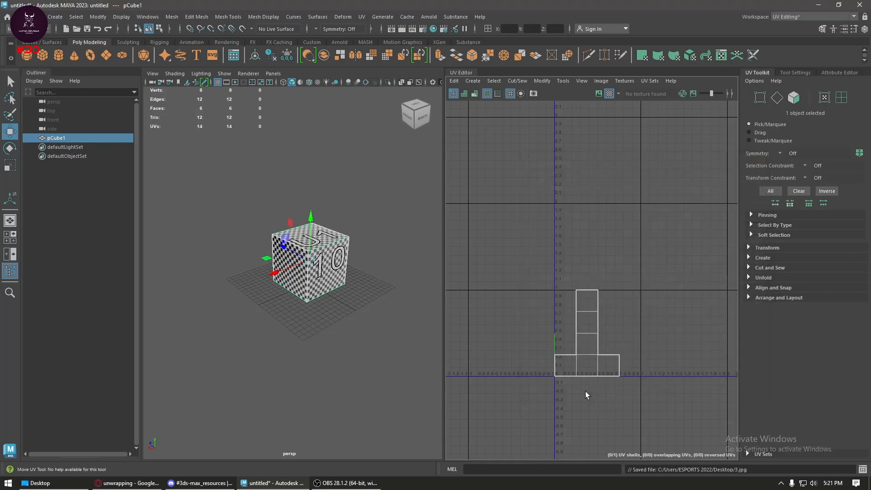
- Switch to the Desktop folder in File Explorer and open the snapshot 2.jpg to examine how the oversized layout was exported
{"action": "left_click", "coordinate": [75, 482]}
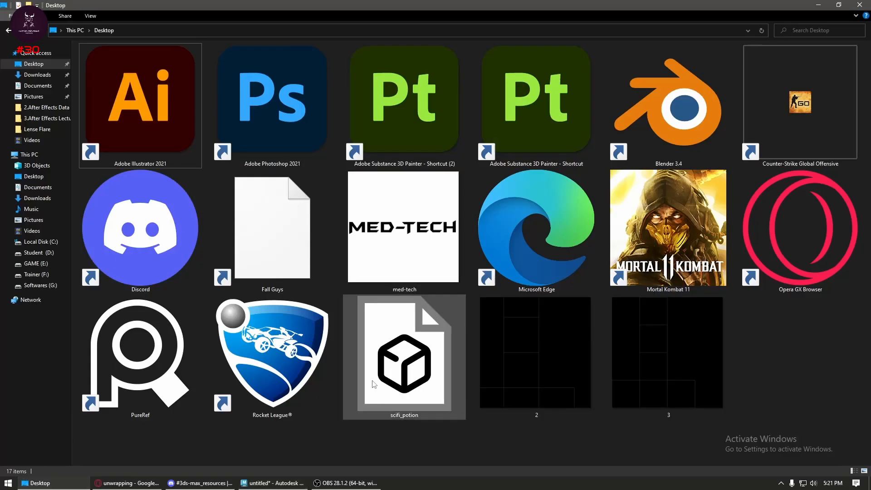
{"action": "double_click", "coordinate": [535, 367]}
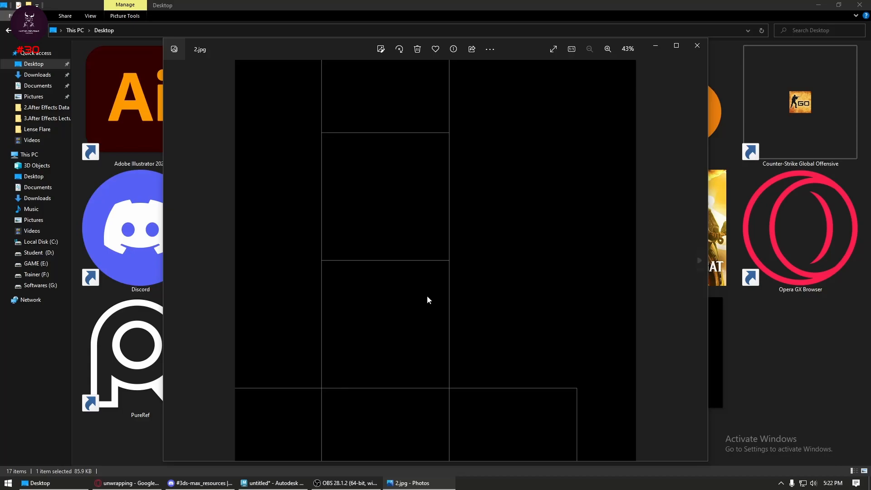
- Compare the oversized snapshot 2.jpg with the packed snapshot 3.jpg by switching between them, and close the image viewer
{"action": "key", "text": "Right"}
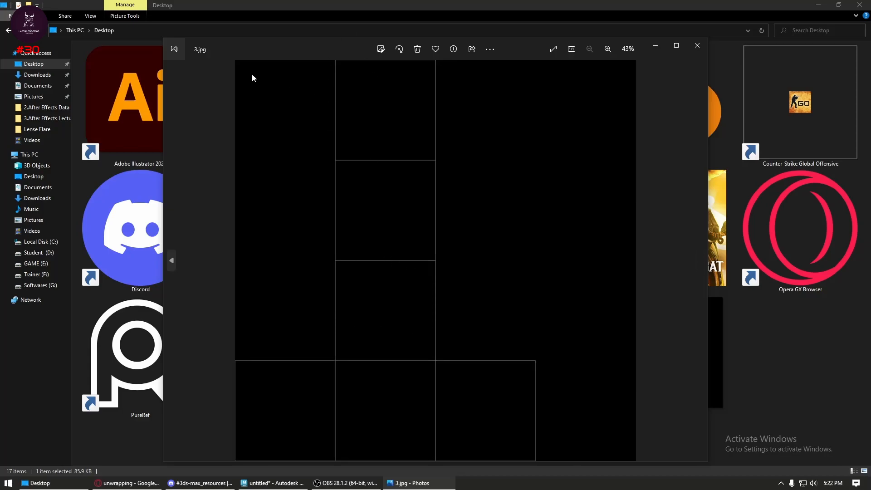
{"action": "key", "text": "Left"}
{"action": "key", "text": "Right"}
{"action": "key", "text": "Left"}
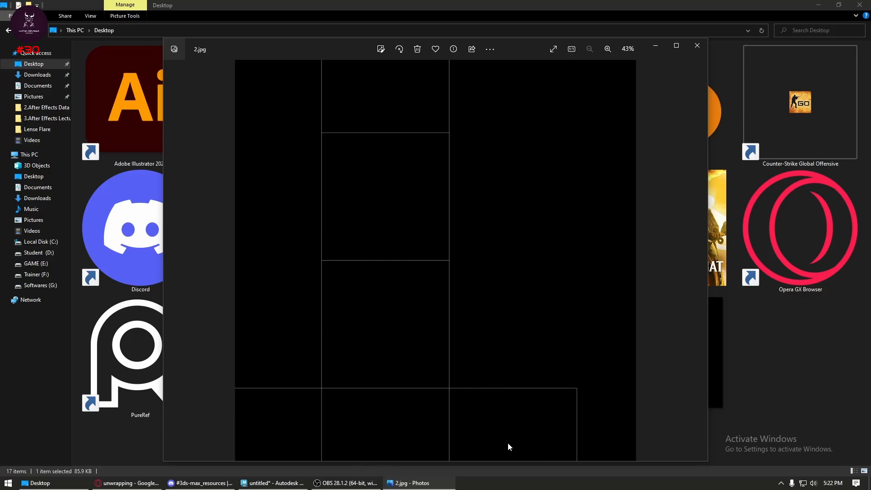
{"action": "left_click", "coordinate": [698, 46]}
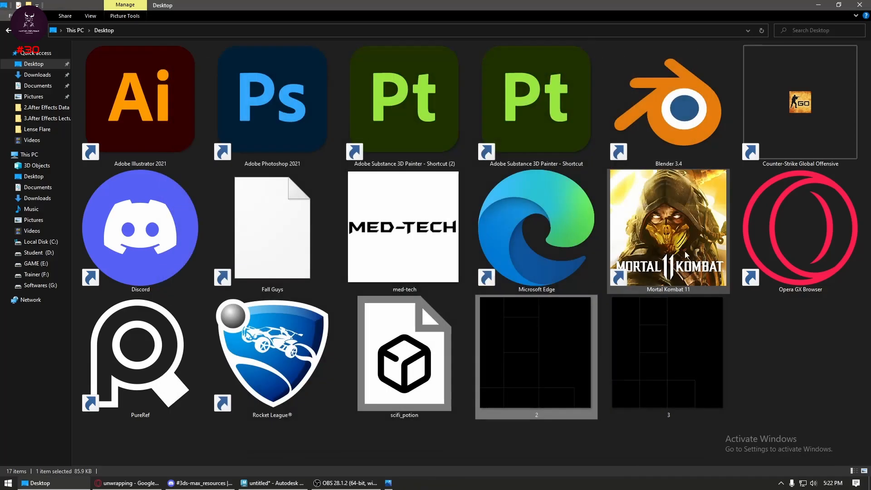
- Delete the snapshots 2 and 3 from the Desktop folder and switch back to Maya
{"action": "left_click_drag", "start_coordinate": [785, 349], "coordinate": [544, 394]}
{"action": "key", "text": "Delete"}
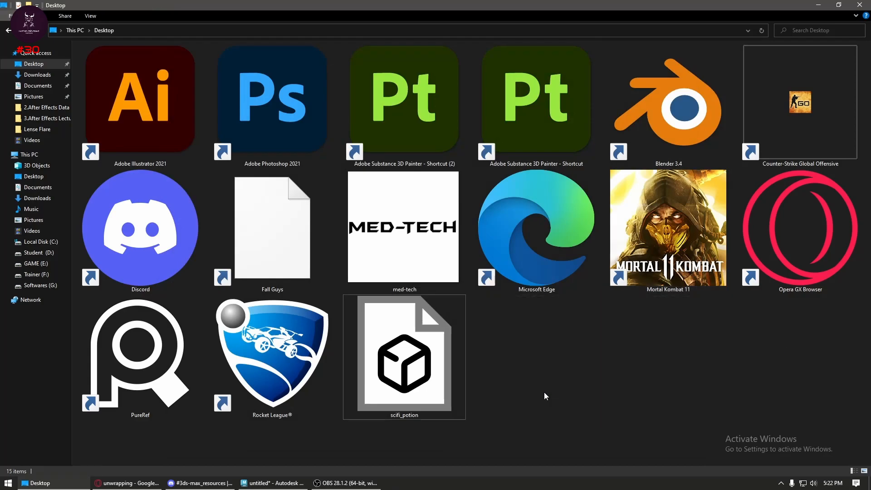
{"action": "left_click", "coordinate": [284, 483]}
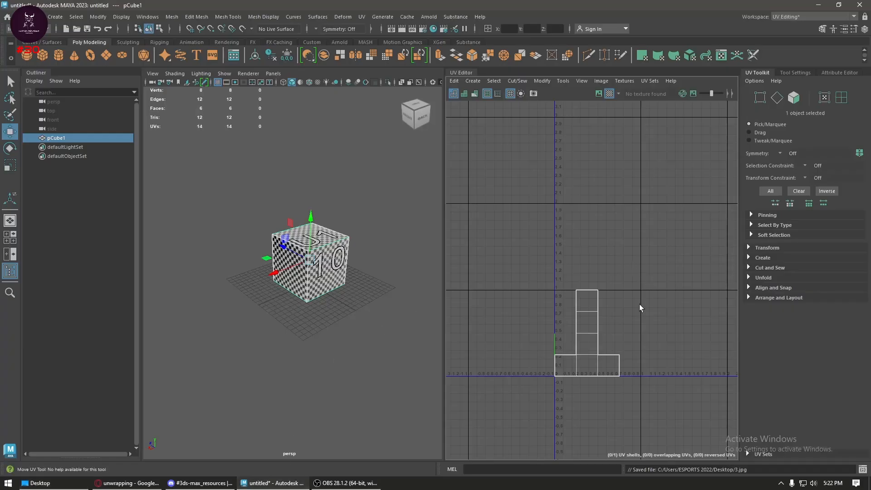
- Cut the cube's UV shell along the two horizontal edges bounding the second square from the top
{"action": "middle_click_drag", "start_coordinate": [601, 335], "coordinate": [641, 219], "text": "alt"}
{"action": "right_click_drag", "start_coordinate": [610, 200], "coordinate": [540, 167]}
{"action": "left_click", "coordinate": [597, 182]}
{"action": "right_click_drag", "start_coordinate": [660, 125], "coordinate": [540, 162], "text": "shift"}
{"action": "middle_click_drag", "start_coordinate": [671, 208], "coordinate": [645, 242], "text": "alt"}
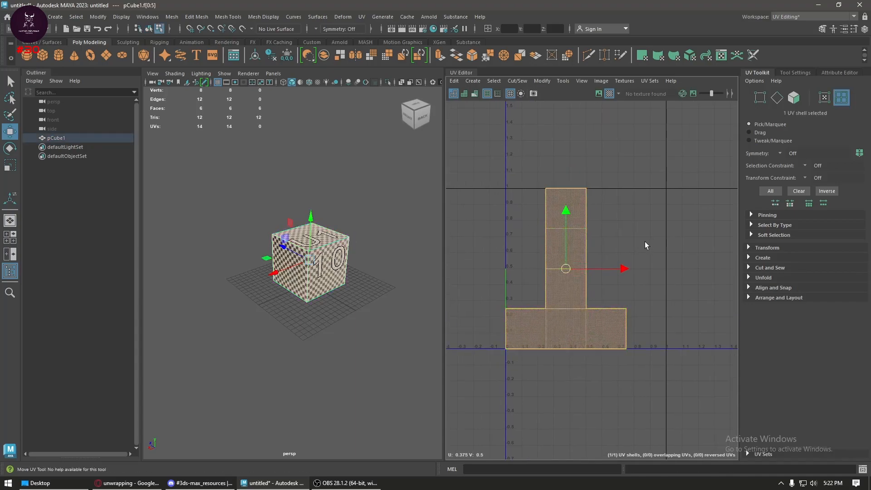
{"action": "scroll", "coordinate": [622, 241], "scroll_direction": "up", "scroll_amount": 3}
{"action": "right_click_drag", "start_coordinate": [621, 236], "coordinate": [611, 176]}
{"action": "middle_click_drag", "start_coordinate": [608, 269], "coordinate": [645, 207], "text": "alt"}
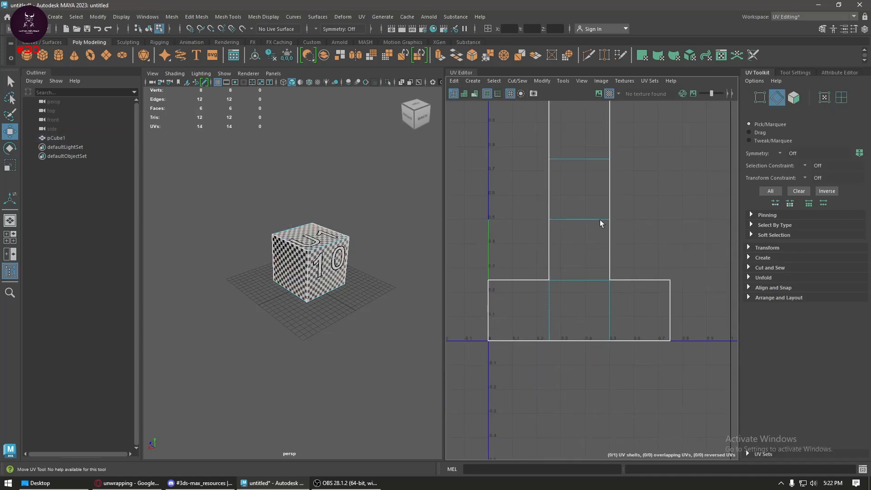
{"action": "left_click", "coordinate": [569, 158]}
{"action": "right_click_drag", "start_coordinate": [570, 157], "coordinate": [570, 158], "text": "shift"}
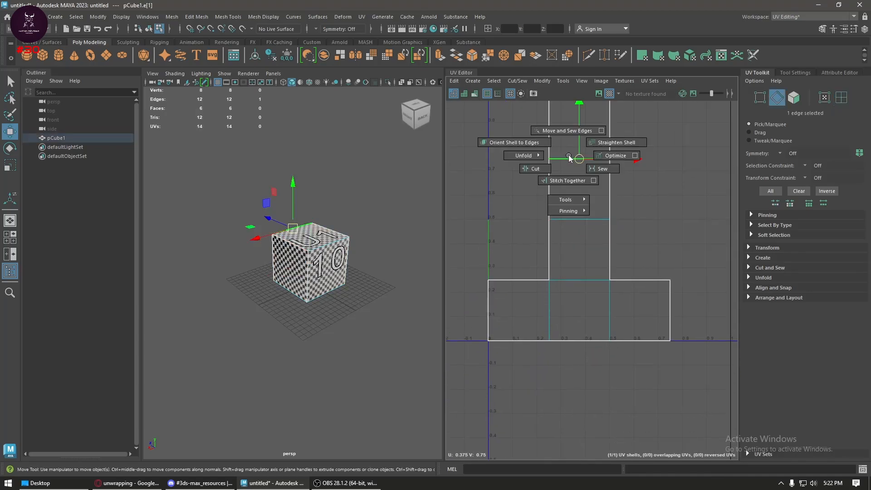
{"action": "left_click", "coordinate": [530, 170]}
{"action": "left_click_drag", "start_coordinate": [590, 158], "coordinate": [590, 219]}
{"action": "right_click_drag", "start_coordinate": [589, 216], "coordinate": [557, 229], "text": "shift"}
- Cut the three UV edges joining the bottom row's centre square to its neighbouring squares
{"action": "left_click", "coordinate": [589, 284]}
{"action": "left_click", "coordinate": [550, 310], "text": "shift"}
{"action": "left_click", "coordinate": [611, 318], "text": "shift"}
{"action": "right_click_drag", "start_coordinate": [684, 210], "coordinate": [599, 213], "text": "shift"}
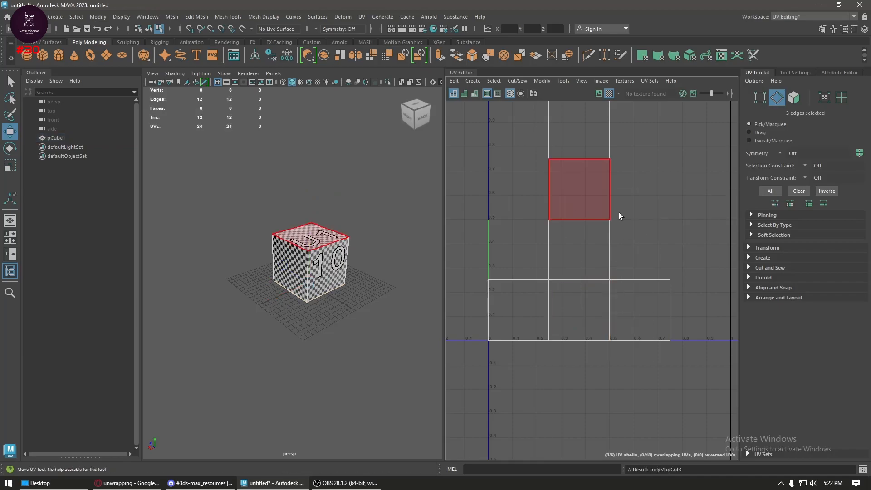
- Move the two upper detached square shells apart, one to the right and one to the left of the layout
{"action": "left_click", "coordinate": [604, 193]}
{"action": "left_click_drag", "start_coordinate": [585, 189], "coordinate": [657, 189]}
{"action": "left_click", "coordinate": [590, 155]}
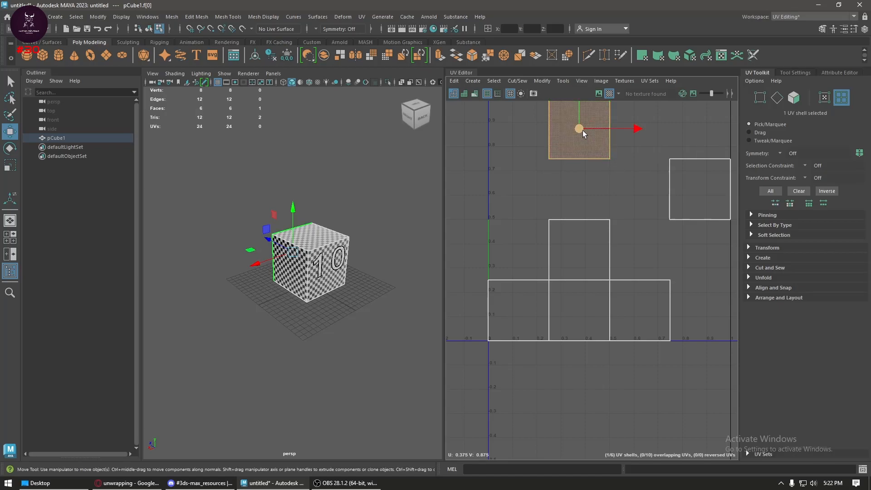
{"action": "left_click_drag", "start_coordinate": [583, 131], "coordinate": [462, 192]}
- Select all six UV shells and apply a planar projection to the cube
{"action": "scroll", "coordinate": [583, 282], "scroll_direction": "down", "scroll_amount": 5}
{"action": "left_click_drag", "start_coordinate": [633, 254], "coordinate": [491, 347]}
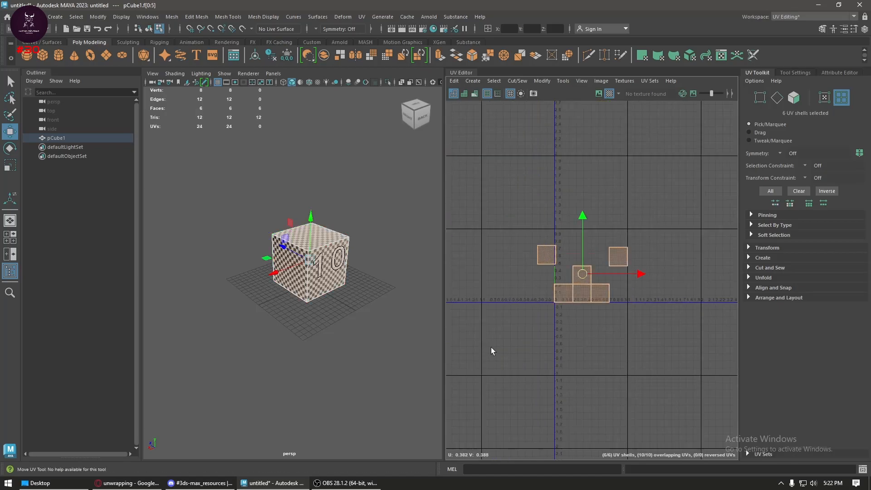
{"action": "left_click", "coordinate": [642, 55]}
- Cut the projected UVs along the four edges of the cube's top face and its four vertical edges
{"action": "scroll", "coordinate": [599, 295], "scroll_direction": "up", "scroll_amount": 5}
{"action": "scroll", "coordinate": [623, 309], "scroll_direction": "up", "scroll_amount": 3}
{"action": "right_click_drag", "start_coordinate": [623, 256], "coordinate": [622, 229]}
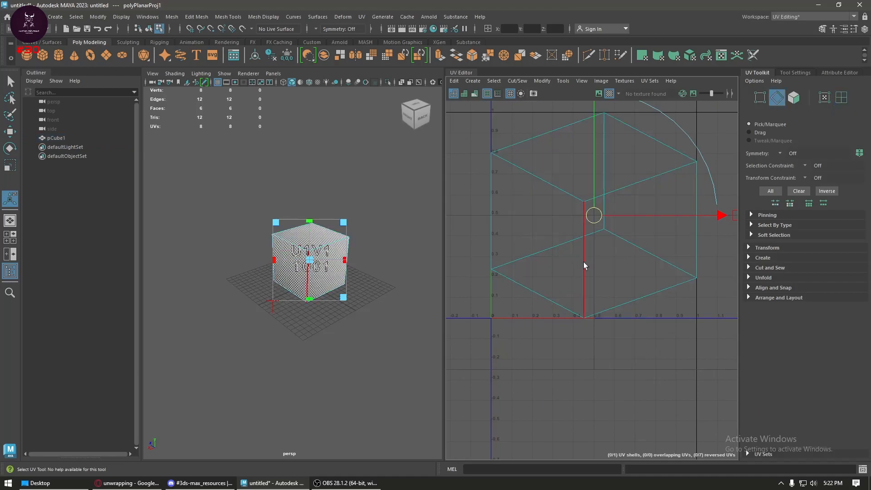
{"action": "left_click", "coordinate": [584, 262]}
{"action": "left_click", "coordinate": [558, 188], "text": "shift"}
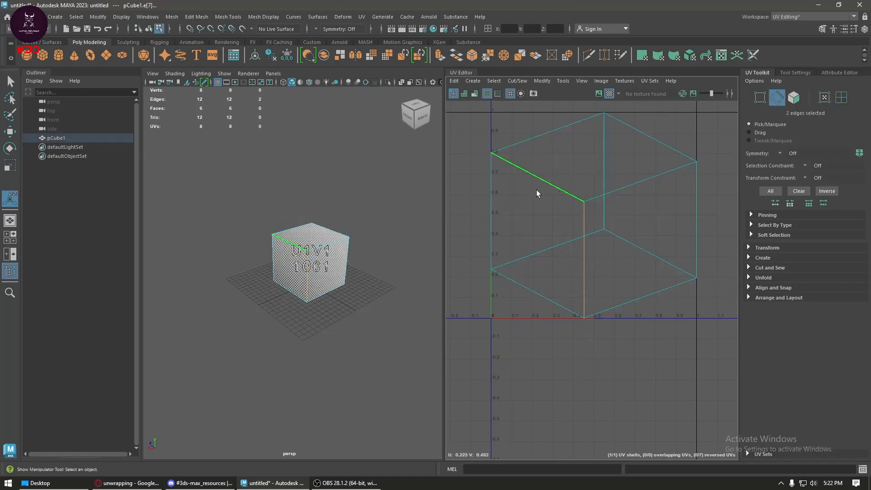
{"action": "left_click", "coordinate": [499, 201], "text": "shift"}
{"action": "left_click", "coordinate": [554, 146], "text": "shift"}
{"action": "left_click", "coordinate": [607, 146], "text": "shift"}
{"action": "left_click", "coordinate": [631, 131], "text": "shift"}
{"action": "left_click", "coordinate": [646, 169], "text": "shift"}
{"action": "left_click", "coordinate": [690, 215], "text": "shift"}
{"action": "right_click", "coordinate": [613, 167], "text": "shift"}
{"action": "right_click_drag", "start_coordinate": [613, 167], "coordinate": [587, 179], "text": "shift"}
- Move the top face's UV shell up and to the left, clear of the projected cube, and deselect it
{"action": "scroll", "coordinate": [614, 226], "scroll_direction": "down", "scroll_amount": 3}
{"action": "right_click_drag", "start_coordinate": [585, 217], "coordinate": [564, 207]}
{"action": "left_click", "coordinate": [597, 219]}
{"action": "right_click_drag", "start_coordinate": [609, 175], "coordinate": [560, 146]}
{"action": "left_click", "coordinate": [578, 235]}
{"action": "key", "text": "w"}
{"action": "scroll", "coordinate": [599, 224], "scroll_direction": "up", "scroll_amount": 2}
{"action": "right_click_drag", "start_coordinate": [611, 189], "coordinate": [569, 138]}
{"action": "left_click", "coordinate": [650, 135]}
{"action": "left_click", "coordinate": [608, 200]}
{"action": "left_click_drag", "start_coordinate": [608, 201], "coordinate": [470, 155]}
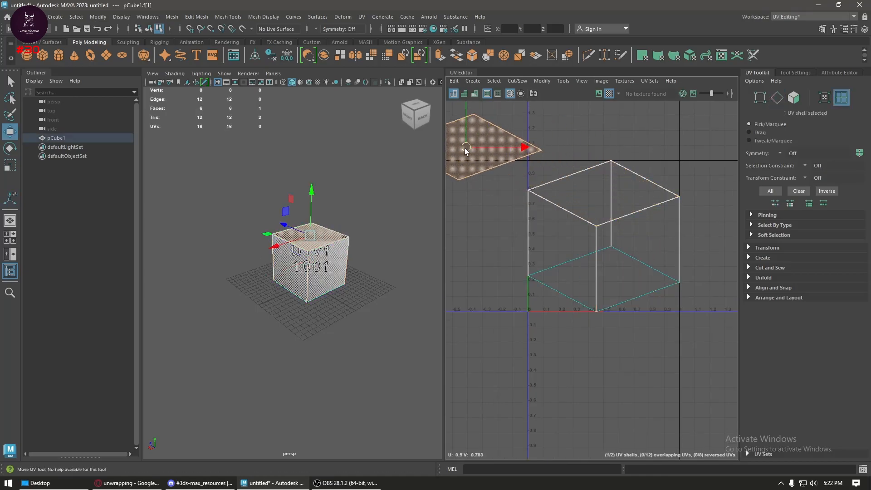
{"action": "left_click", "coordinate": [579, 198]}
- Cut the UVs along the four edges of the cube's bottom face
{"action": "scroll", "coordinate": [599, 250], "scroll_direction": "down", "scroll_amount": 3}
{"action": "middle_click_drag", "start_coordinate": [554, 275], "coordinate": [561, 285], "text": "alt"}
{"action": "right_click_drag", "start_coordinate": [578, 237], "coordinate": [571, 171]}
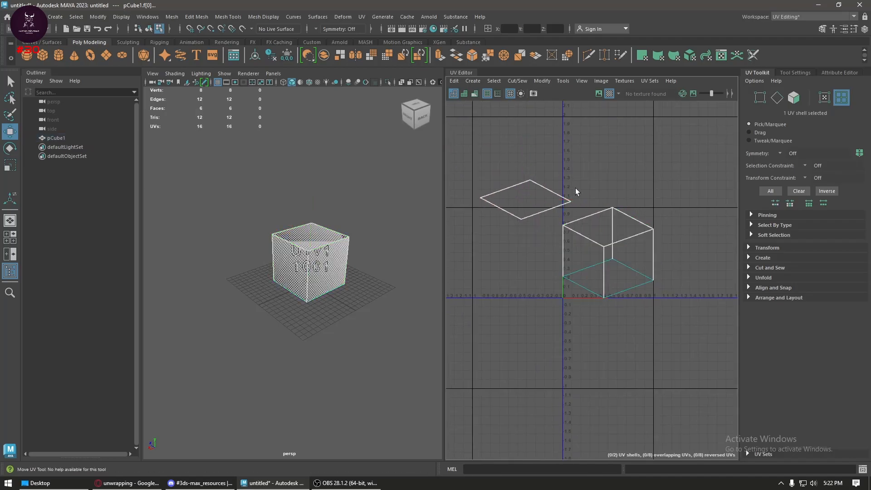
{"action": "left_click", "coordinate": [592, 275]}
{"action": "left_click", "coordinate": [622, 288], "text": "shift"}
{"action": "left_click", "coordinate": [633, 263], "text": "shift"}
{"action": "right_click_drag", "start_coordinate": [633, 263], "coordinate": [601, 277], "text": "shift"}
- Pull the four side-face UV shells apart so that none of the six shells overlap
{"action": "right_click_drag", "start_coordinate": [621, 234], "coordinate": [626, 198]}
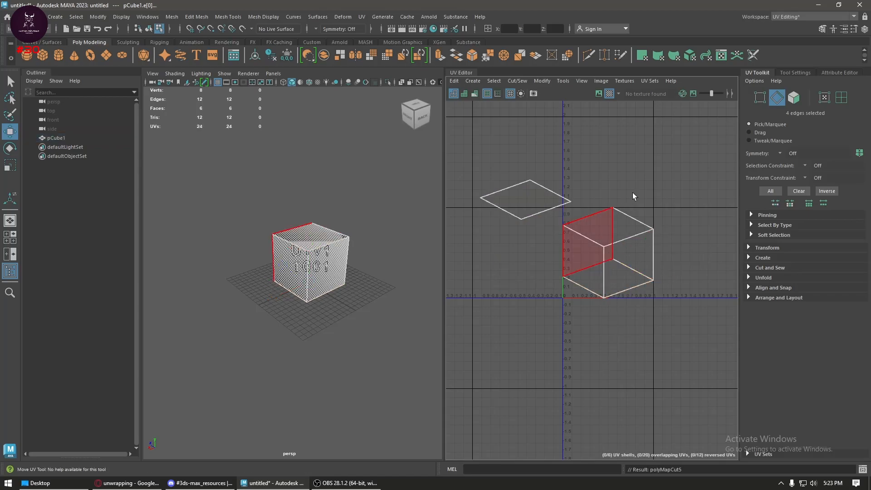
{"action": "left_click", "coordinate": [594, 257]}
{"action": "left_click_drag", "start_coordinate": [583, 262], "coordinate": [462, 276]}
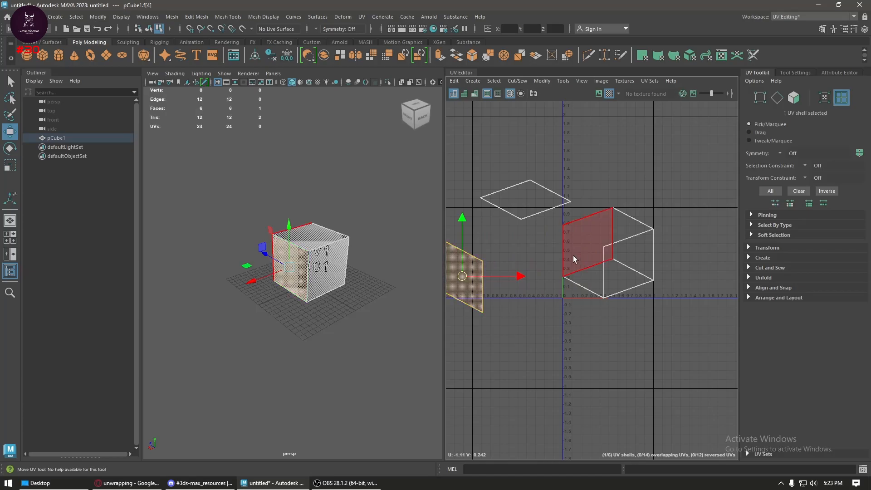
{"action": "left_click", "coordinate": [574, 255]}
{"action": "left_click_drag", "start_coordinate": [590, 245], "coordinate": [597, 145]}
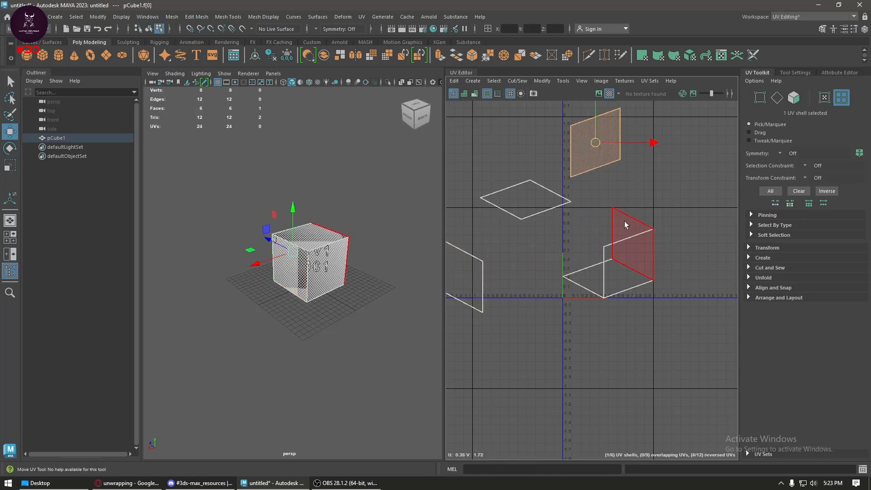
{"action": "left_click", "coordinate": [628, 227]}
{"action": "left_click_drag", "start_coordinate": [632, 243], "coordinate": [687, 187]}
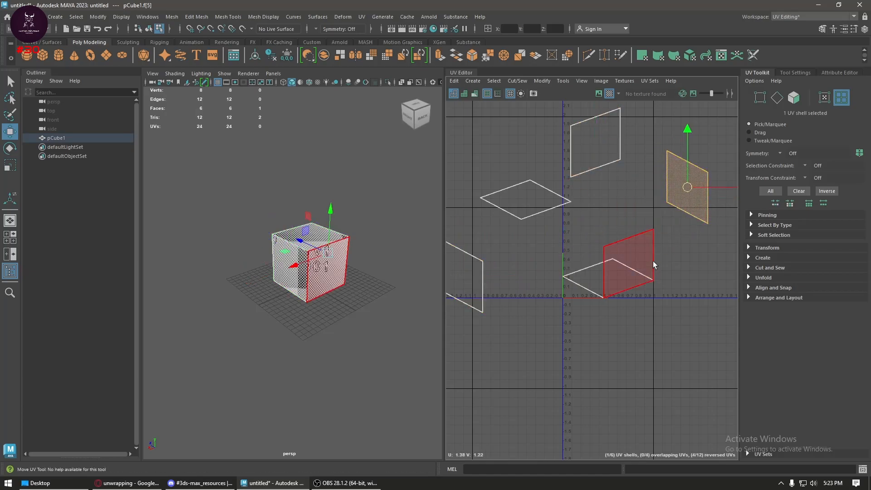
{"action": "left_click", "coordinate": [628, 263]}
{"action": "left_click_drag", "start_coordinate": [628, 263], "coordinate": [671, 325]}
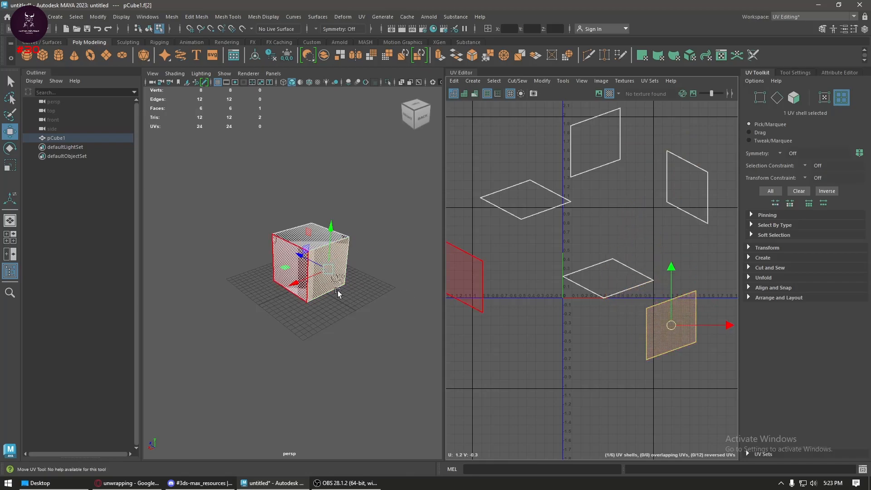
- Select all UVs of the topmost side-face shell and unfold it
{"action": "scroll", "coordinate": [294, 307], "scroll_direction": "up", "scroll_amount": 5}
{"action": "left_click_drag", "start_coordinate": [295, 307], "coordinate": [399, 302], "text": "alt"}
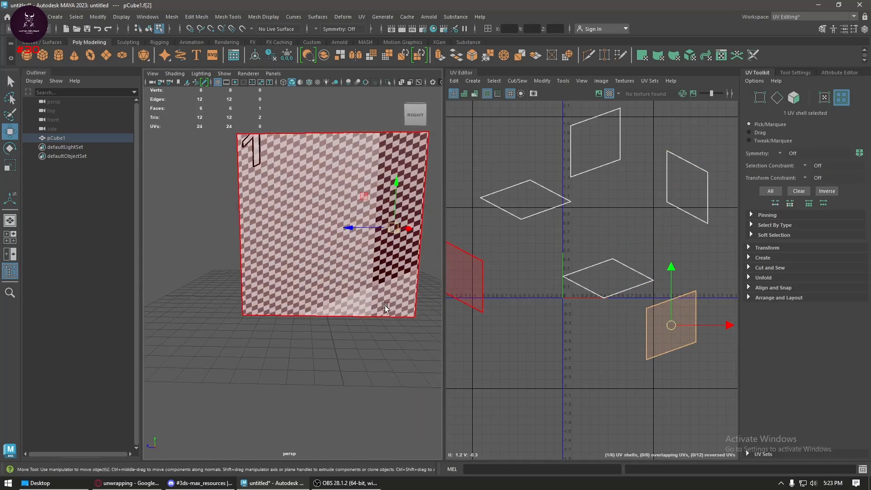
{"action": "scroll", "coordinate": [320, 280], "scroll_direction": "down", "scroll_amount": 3}
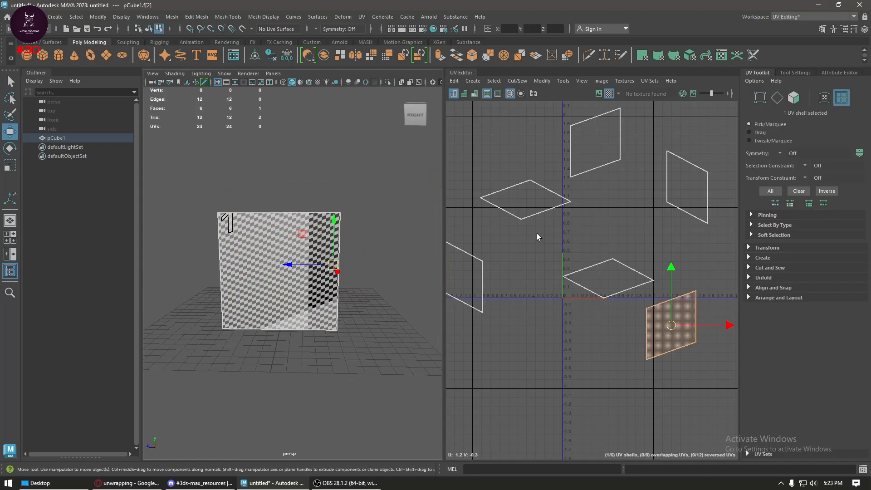
{"action": "scroll", "coordinate": [530, 236], "scroll_direction": "down", "scroll_amount": 2}
{"action": "right_click_drag", "start_coordinate": [567, 193], "coordinate": [579, 193]}
{"action": "double_click", "coordinate": [606, 149]}
{"action": "right_click_drag", "start_coordinate": [606, 152], "coordinate": [467, 147], "text": "shift"}
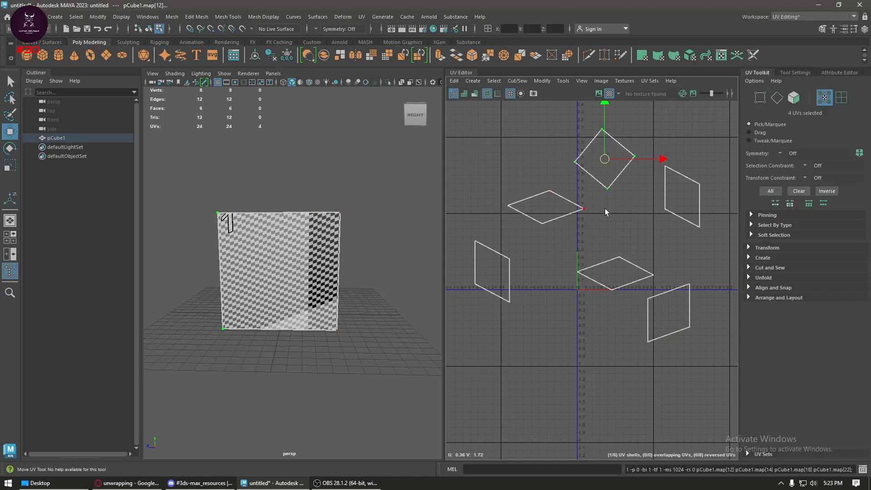
- Rotate the unfolded topmost shell until its edges run horizontally and vertically
{"action": "middle_click_drag", "start_coordinate": [608, 212], "coordinate": [584, 256], "text": "alt"}
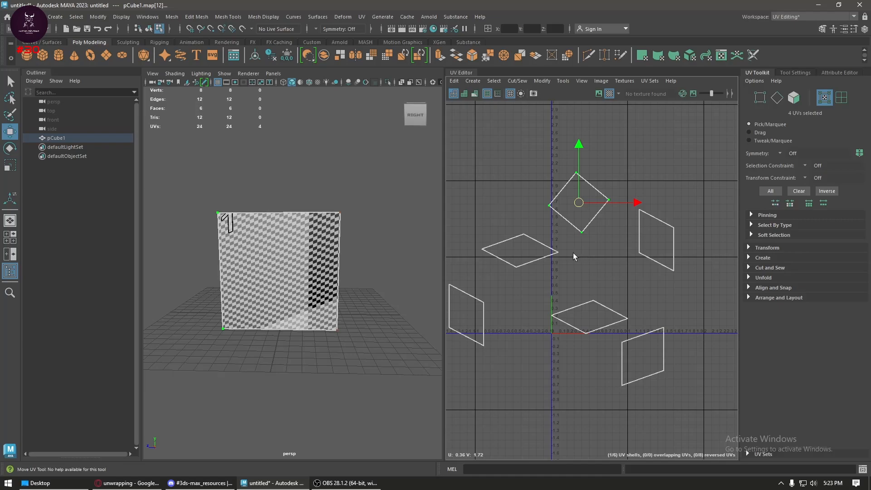
{"action": "left_click_drag", "start_coordinate": [289, 268], "coordinate": [342, 287], "text": "alt"}
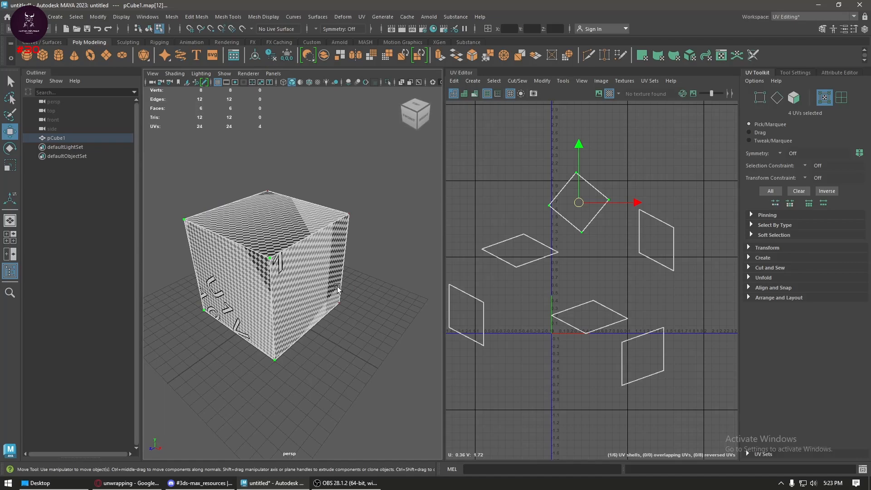
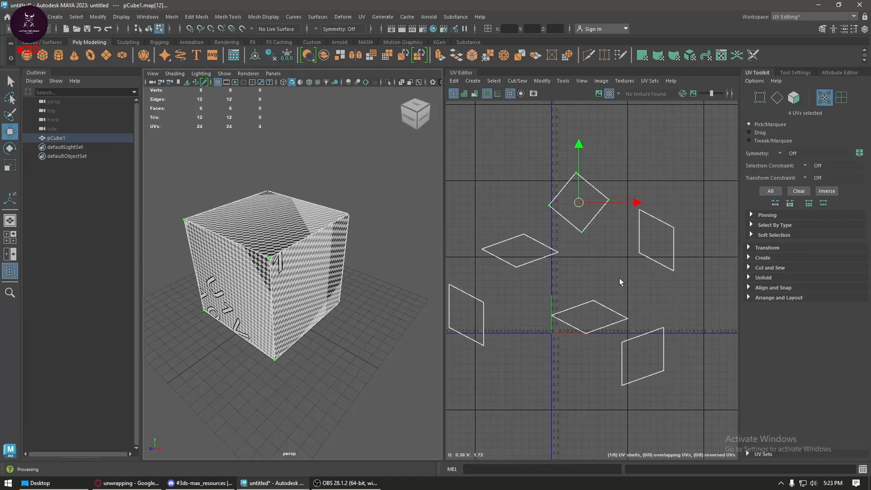
{"action": "scroll", "coordinate": [619, 279], "scroll_direction": "down", "scroll_amount": 1}
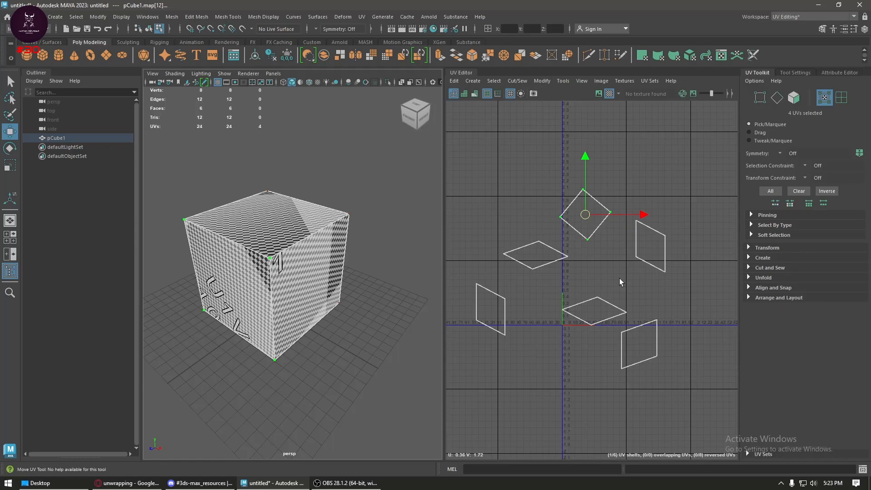
{"action": "scroll", "coordinate": [596, 258], "scroll_direction": "up", "scroll_amount": 3}
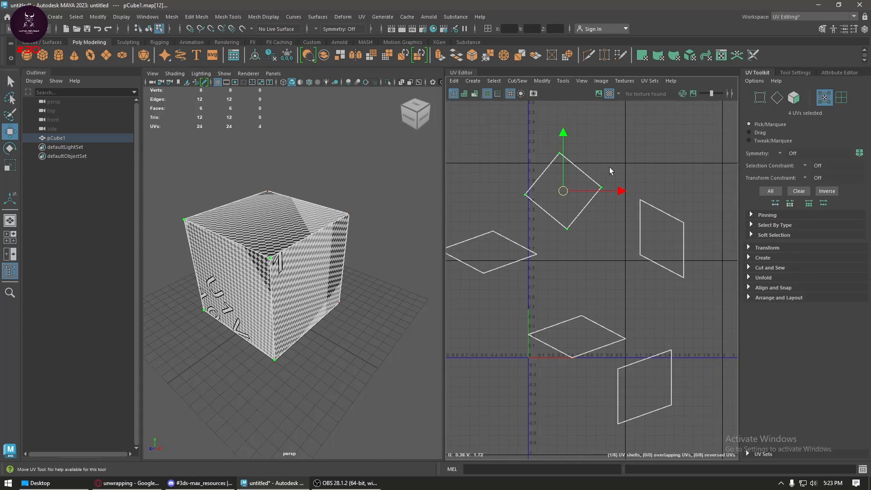
{"action": "key", "text": "e"}
{"action": "left_click_drag", "start_coordinate": [617, 181], "coordinate": [605, 147]}
{"action": "key", "text": "w"}
{"action": "scroll", "coordinate": [644, 254], "scroll_direction": "down", "scroll_amount": 2}
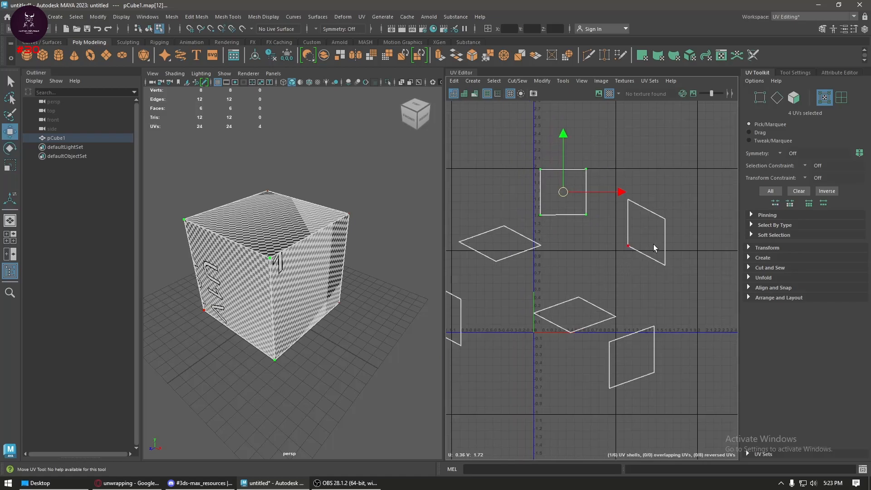
- Unfold the upper-right shell, both shells on the left and the centre diamond-shaped shell one by one
{"action": "left_click_drag", "start_coordinate": [643, 269], "coordinate": [617, 301]}
{"action": "right_click_drag", "start_coordinate": [652, 190], "coordinate": [390, 200], "text": "shift"}
{"action": "left_click", "coordinate": [515, 249]}
{"action": "middle_click_drag", "start_coordinate": [617, 258], "coordinate": [782, 235], "text": "alt"}
{"action": "left_click", "coordinate": [630, 275]}
{"action": "right_click_drag", "start_coordinate": [618, 197], "coordinate": [470, 190], "text": "shift"}
{"action": "middle_click_drag", "start_coordinate": [699, 238], "coordinate": [523, 221], "text": "alt"}
{"action": "double_click", "coordinate": [548, 268]}
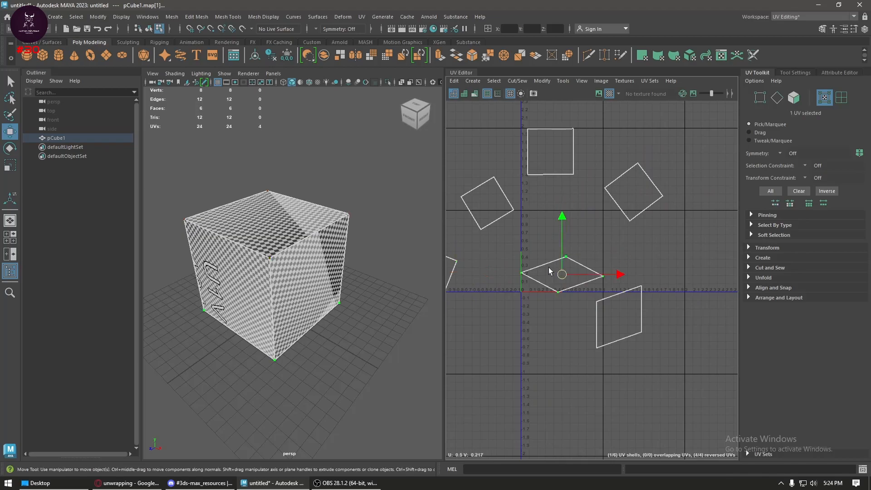
{"action": "right_click_drag", "start_coordinate": [578, 205], "coordinate": [391, 199], "text": "shift"}
- Unfold the lower-right UV shell and rotate it until its edges run horizontally and vertically
{"action": "double_click", "coordinate": [619, 294]}
{"action": "right_click_drag", "start_coordinate": [581, 216], "coordinate": [463, 217], "text": "shift"}
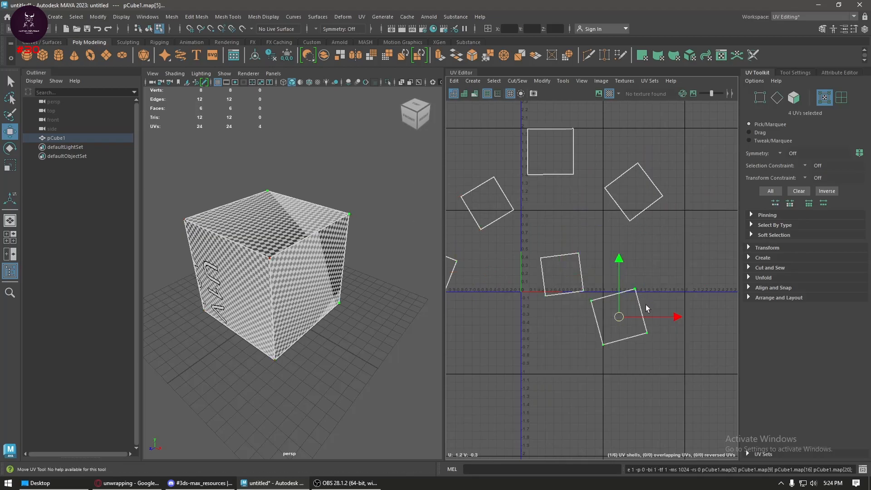
{"action": "key", "text": "e"}
{"action": "left_click_drag", "start_coordinate": [672, 320], "coordinate": [668, 340]}
- Select the cube corner's vertex shared by three UV shells, move it down and left, and examine the distortion on the cube
{"action": "right_click_drag", "start_coordinate": [644, 255], "coordinate": [579, 259]}
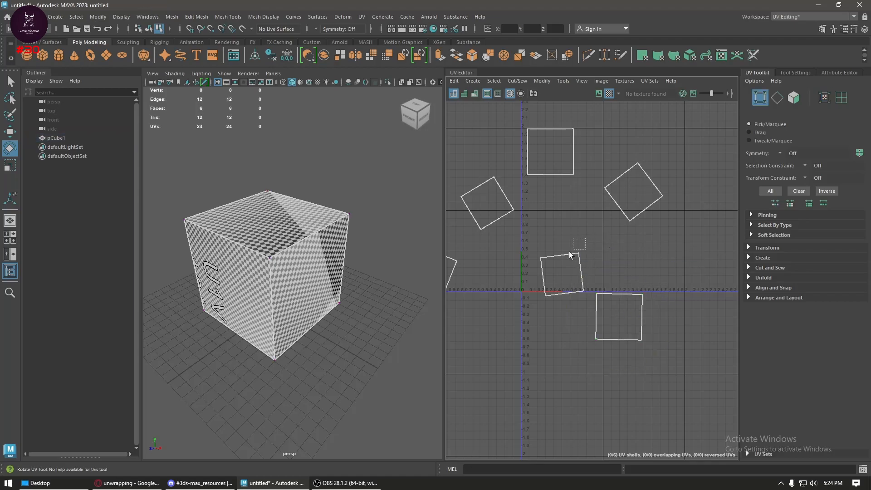
{"action": "left_click_drag", "start_coordinate": [575, 247], "coordinate": [560, 263]}
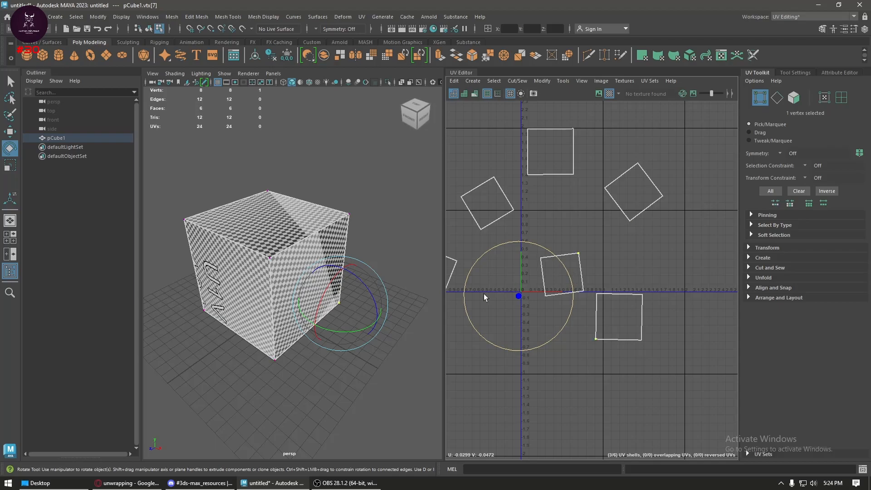
{"action": "scroll", "coordinate": [583, 266], "scroll_direction": "down", "scroll_amount": 2}
{"action": "middle_click_drag", "start_coordinate": [623, 255], "coordinate": [725, 237], "text": "alt"}
{"action": "key", "text": "w"}
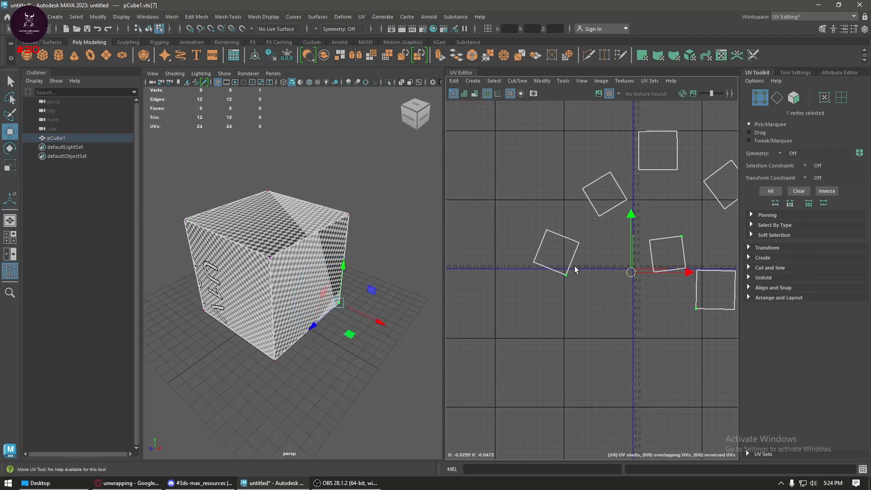
{"action": "left_click_drag", "start_coordinate": [631, 273], "coordinate": [605, 300]}
{"action": "left_click_drag", "start_coordinate": [354, 307], "coordinate": [330, 298], "text": "alt"}
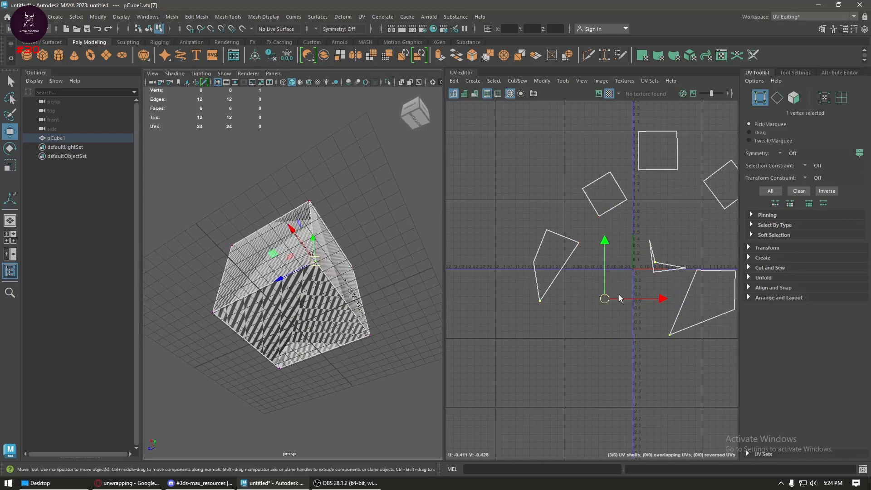
- Move the selected cube corner's UVs up and right on the three shells that share it, and examine the cube's side
{"action": "left_click_drag", "start_coordinate": [607, 299], "coordinate": [635, 283]}
{"action": "middle_click_drag", "start_coordinate": [635, 283], "coordinate": [600, 266], "text": "alt"}
{"action": "left_click_drag", "start_coordinate": [434, 291], "coordinate": [420, 324], "text": "alt"}
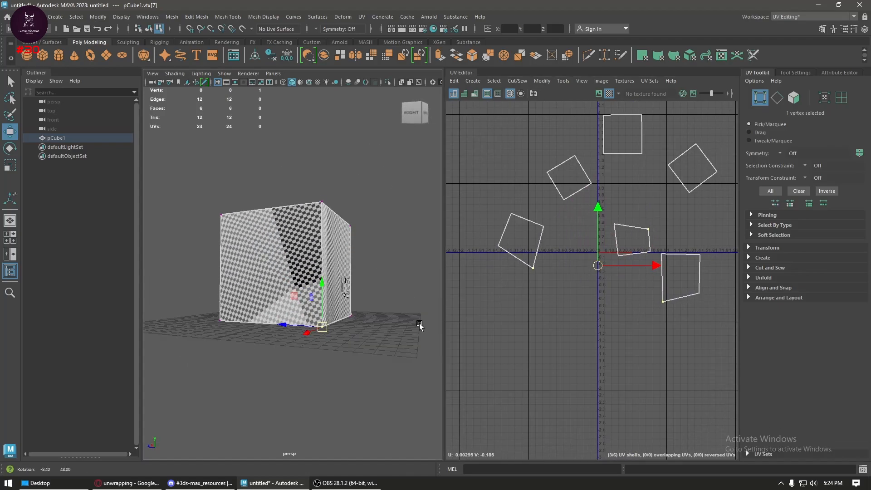
- Move a single corner UV of the centre shell and a single corner UV of the left shell independently in UV selection mode
{"action": "right_click", "coordinate": [569, 237]}
{"action": "left_click", "coordinate": [638, 232]}
{"action": "mouse_move", "coordinate": [629, 233]}
{"action": "left_mouse_down"}
{"action": "mouse_move", "coordinate": [636, 225]}
{"action": "mouse_move", "coordinate": [618, 236]}
{"action": "left_mouse_up"}
{"action": "left_click_drag", "start_coordinate": [500, 293], "coordinate": [500, 293]}
{"action": "left_click_drag", "start_coordinate": [544, 263], "coordinate": [559, 266]}
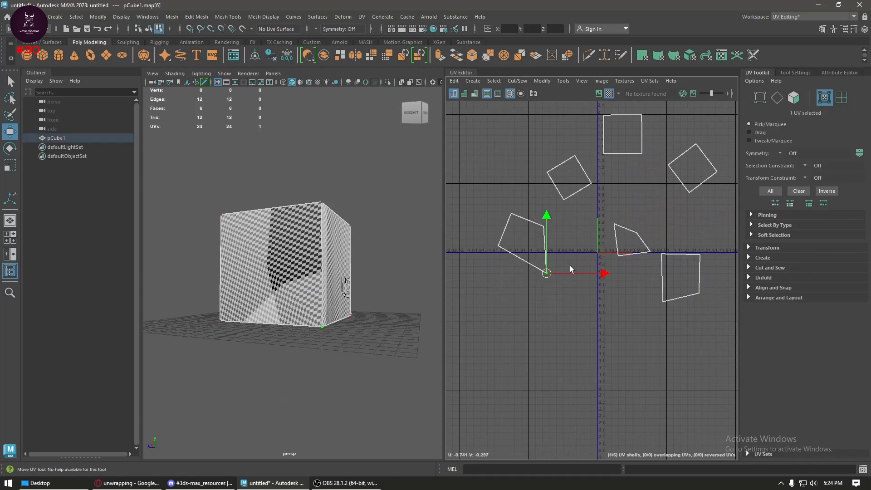
- Select the UVs of all six shells and unfold them together
{"action": "scroll", "coordinate": [649, 204], "scroll_direction": "down", "scroll_amount": 2}
{"action": "left_click_drag", "start_coordinate": [520, 107], "coordinate": [708, 314]}
{"action": "right_click_drag", "start_coordinate": [579, 172], "coordinate": [415, 177], "text": "shift"}
{"action": "scroll", "coordinate": [653, 182], "scroll_direction": "up", "scroll_amount": 2}
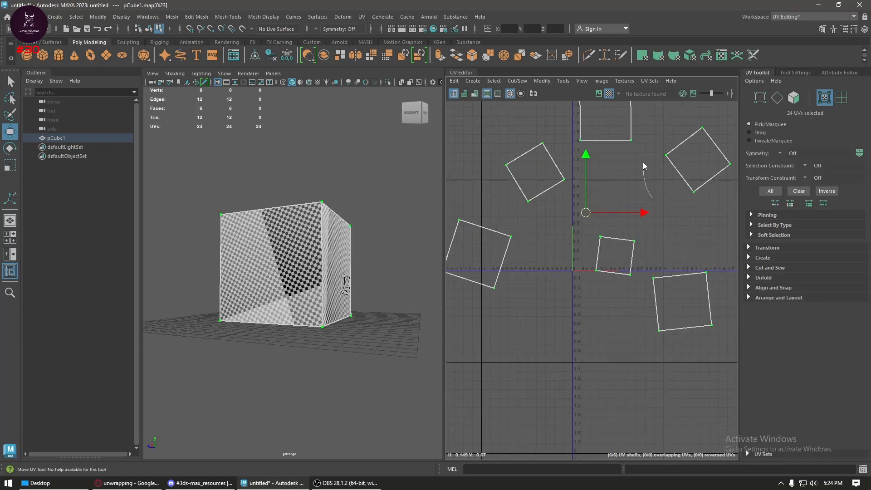
- Move and sew the topmost shell's lower edge so that the upper-right shell joins it
{"action": "key", "text": "F10"}
{"action": "left_click", "coordinate": [606, 141]}
{"action": "right_click_drag", "start_coordinate": [606, 141], "coordinate": [605, 151], "text": "shift"}
{"action": "left_click_drag", "start_coordinate": [431, 202], "coordinate": [434, 246], "text": "alt"}
{"action": "left_click", "coordinate": [415, 111]}
{"action": "right_click_drag", "start_coordinate": [603, 218], "coordinate": [560, 202], "text": "shift"}
- Find the cube's bottom face in the layout and move and sew its centre shell onto the lower-right shell
{"action": "left_click_drag", "start_coordinate": [347, 313], "coordinate": [363, 213], "text": "alt"}
{"action": "left_click", "coordinate": [284, 260]}
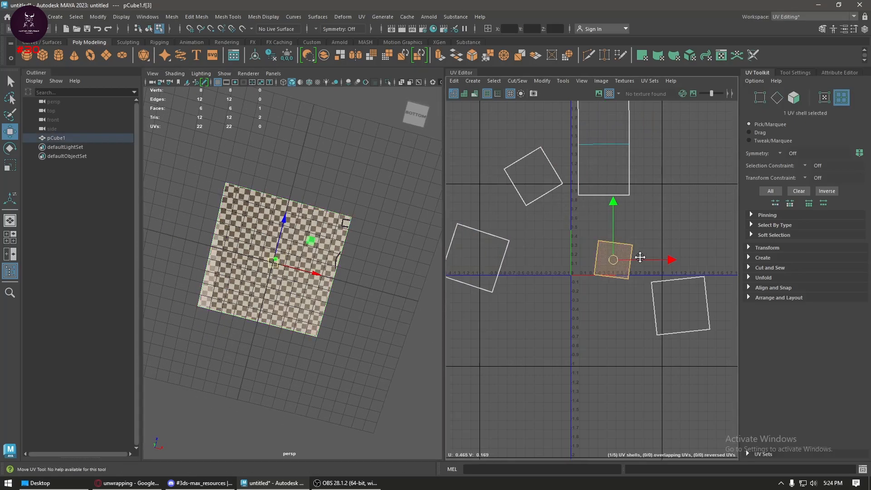
{"action": "middle_click_drag", "start_coordinate": [643, 250], "coordinate": [626, 288], "text": "alt"}
{"action": "left_click_drag", "start_coordinate": [422, 218], "coordinate": [415, 281], "text": "alt"}
{"action": "right_click_drag", "start_coordinate": [641, 248], "coordinate": [634, 215]}
{"action": "left_click", "coordinate": [621, 290]}
- Move and sew the edge between the cube's front and bottom faces, joining both two-face strips into one L-shaped shell
{"action": "left_click", "coordinate": [679, 405]}
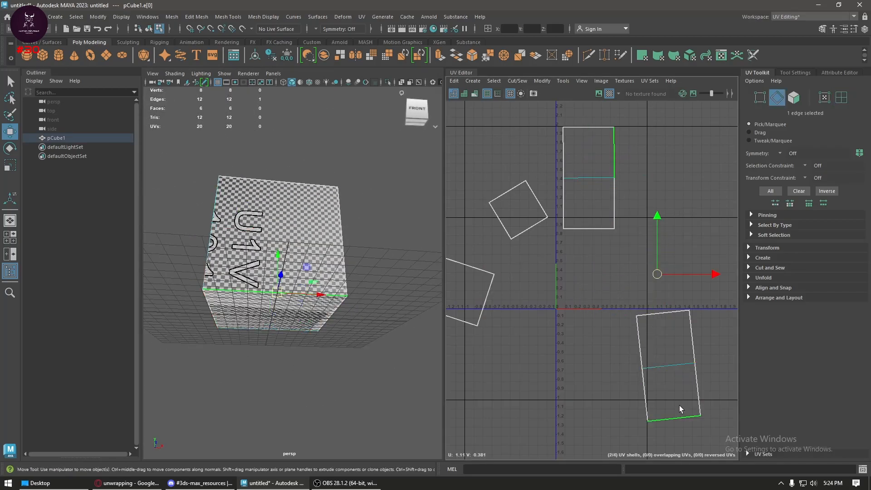
{"action": "left_click_drag", "start_coordinate": [292, 308], "coordinate": [291, 262], "text": "alt"}
{"action": "right_click_drag", "start_coordinate": [652, 267], "coordinate": [636, 259], "text": "shift"}
{"action": "scroll", "coordinate": [686, 348], "scroll_direction": "down", "scroll_amount": 1}
{"action": "middle_click_drag", "start_coordinate": [687, 349], "coordinate": [601, 256], "text": "alt"}
- Cut the side face off the L-shaped shell's lower end and move and sew it to the middle face of the column
{"action": "left_click", "coordinate": [610, 287]}
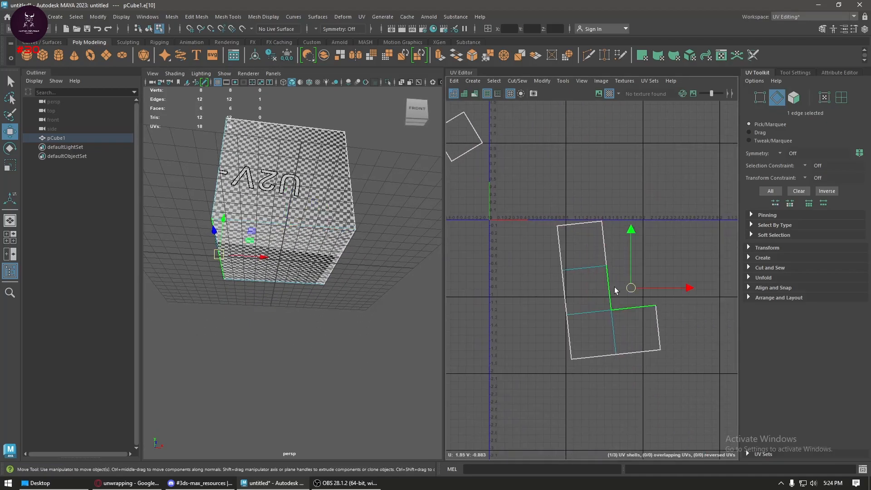
{"action": "left_click", "coordinate": [615, 337]}
{"action": "right_click_drag", "start_coordinate": [613, 341], "coordinate": [608, 317], "text": "shift"}
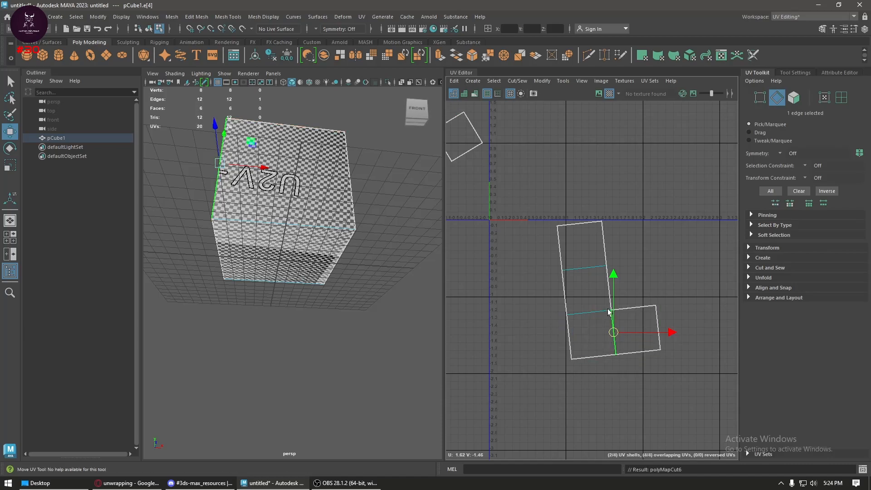
{"action": "left_click", "coordinate": [609, 294]}
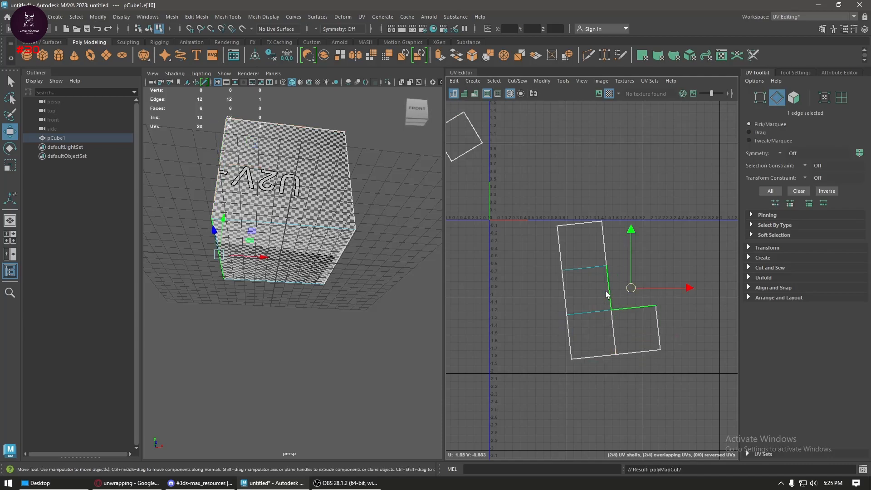
{"action": "right_click_drag", "start_coordinate": [610, 292], "coordinate": [607, 268], "text": "shift"}
- Move and sew the two remaining face shells end to end onto the side face's outer edge, completing a T-shaped shell
{"action": "left_click", "coordinate": [657, 274]}
{"action": "key", "text": "g"}
{"action": "left_click", "coordinate": [692, 270]}
{"action": "key", "text": "g"}
- Select the whole T-shaped shell and lay it out within the UV tile
{"action": "scroll", "coordinate": [666, 276], "scroll_direction": "down", "scroll_amount": 4}
{"action": "right_click_drag", "start_coordinate": [656, 257], "coordinate": [639, 273]}
{"action": "left_click", "coordinate": [637, 273]}
{"action": "right_click_drag", "start_coordinate": [679, 187], "coordinate": [572, 220], "text": "shift"}
- Rotate the T-shaped shell about 90 degrees so its three-face row lies along the lower end
{"action": "scroll", "coordinate": [622, 241], "scroll_direction": "up", "scroll_amount": 6}
{"action": "key", "text": "e"}
{"action": "left_click_drag", "start_coordinate": [588, 238], "coordinate": [562, 150]}
{"action": "scroll", "coordinate": [638, 243], "scroll_direction": "up", "scroll_amount": 5}
{"action": "key", "text": "w"}
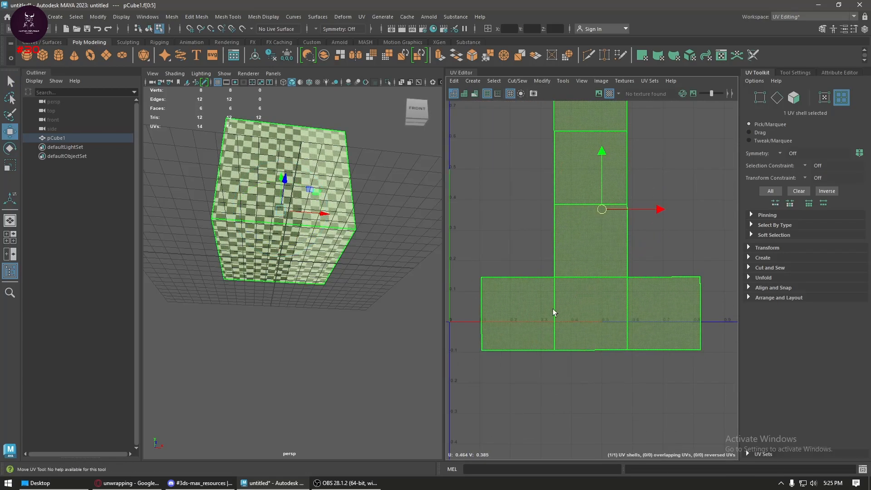
{"action": "scroll", "coordinate": [510, 274], "scroll_direction": "down", "scroll_amount": 5}
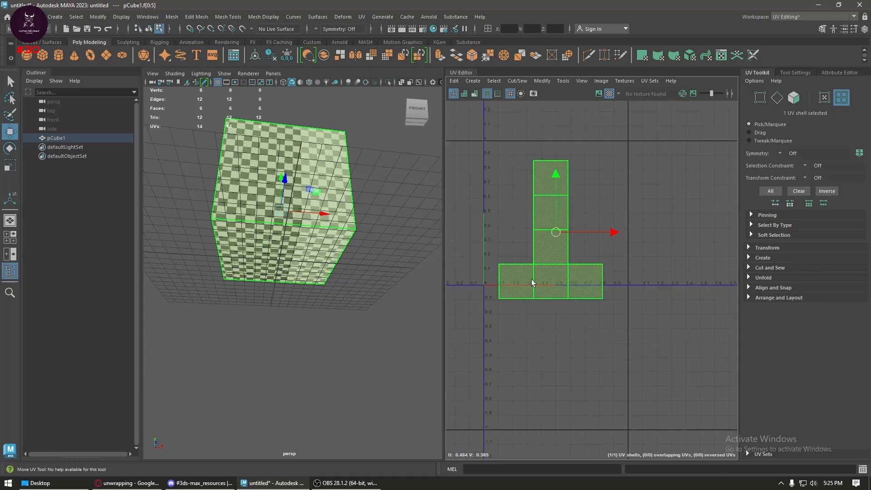
- Try to align the UVs along the tall column's side by scaling them horizontally, and undo the scaling
{"action": "mouse_move", "coordinate": [610, 206]}
{"action": "right_mouse_down"}
{"action": "mouse_move", "coordinate": [578, 194]}
{"action": "mouse_move", "coordinate": [612, 195]}
{"action": "right_mouse_up"}
{"action": "left_click_drag", "start_coordinate": [566, 157], "coordinate": [550, 384]}
{"action": "key", "text": "r"}
{"action": "left_click_drag", "start_coordinate": [521, 288], "coordinate": [519, 416]}
{"action": "left_click_drag", "start_coordinate": [616, 281], "coordinate": [239, 249]}
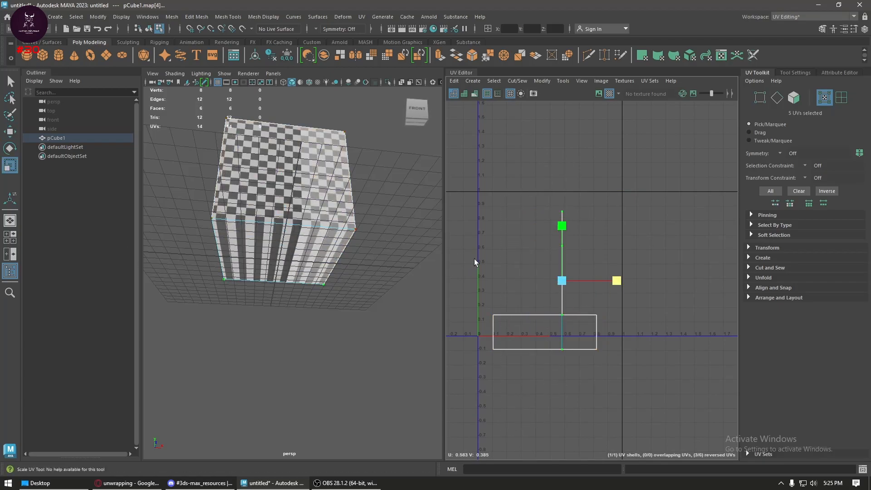
{"action": "key", "text": "ctrl+z"}
- Select the whole T-shaped shell and straighten its UVs in both U and V
{"action": "right_click_drag", "start_coordinate": [534, 251], "coordinate": [468, 217]}
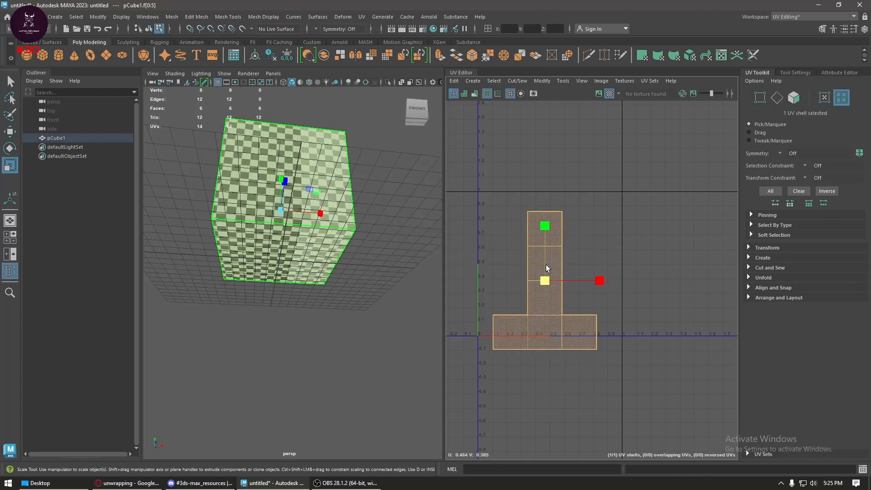
{"action": "key", "text": "w"}
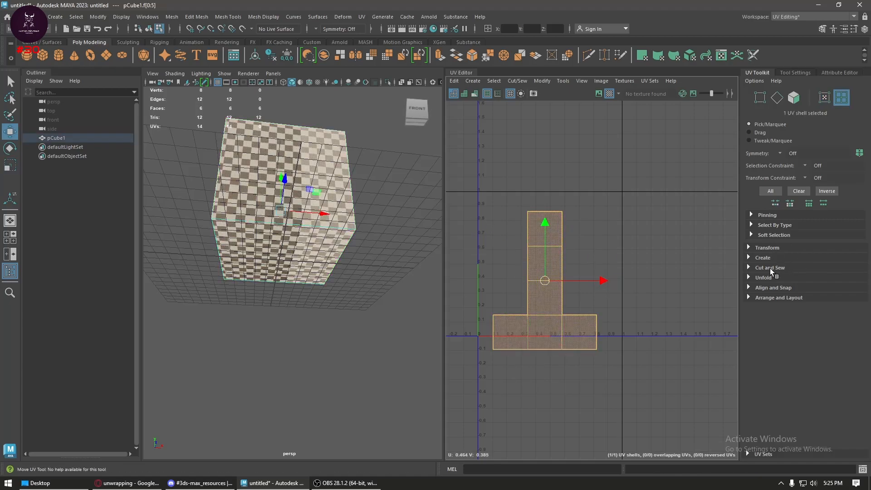
{"action": "left_click", "coordinate": [769, 268]}
{"action": "left_click", "coordinate": [773, 270]}
{"action": "left_click", "coordinate": [769, 277]}
{"action": "left_click", "coordinate": [773, 323]}
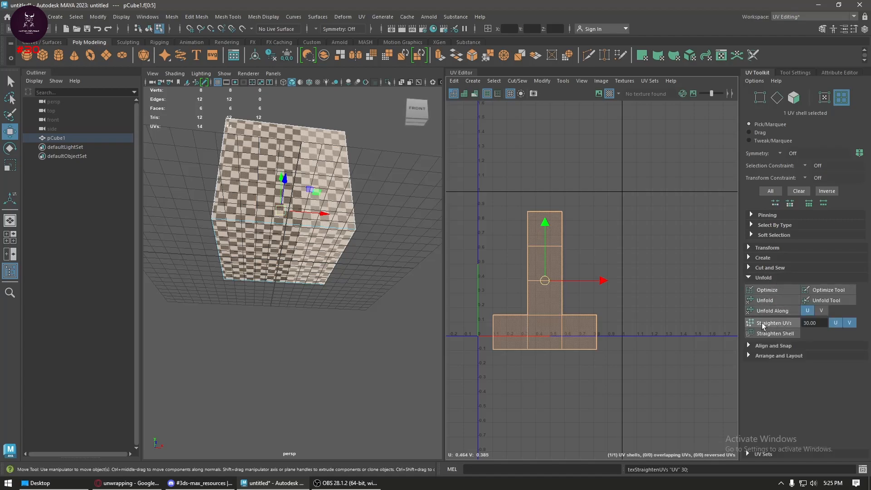
- Inspect the straightened edges up close and lay the shell out again inside the 0 to 1 UV tile
{"action": "middle_click_drag", "start_coordinate": [553, 319], "coordinate": [596, 261], "text": "alt"}
{"action": "scroll", "coordinate": [597, 261], "scroll_direction": "up", "scroll_amount": 8}
{"action": "scroll", "coordinate": [657, 274], "scroll_direction": "down", "scroll_amount": 5}
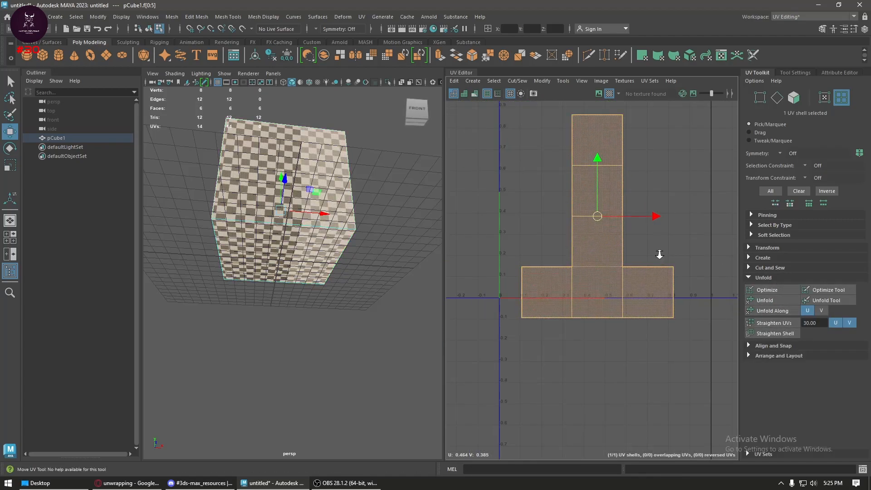
{"action": "scroll", "coordinate": [660, 257], "scroll_direction": "down", "scroll_amount": 3}
{"action": "right_click_drag", "start_coordinate": [625, 221], "coordinate": [572, 234], "text": "shift"}
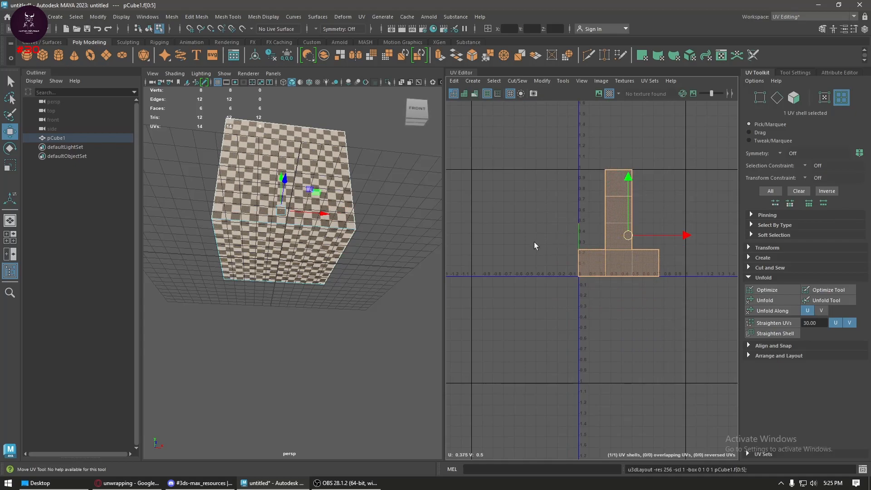
- Return to object mode and examine the checker pattern on the cube from several sides
{"action": "left_click_drag", "start_coordinate": [268, 187], "coordinate": [282, 234], "text": "alt"}
{"action": "right_click_drag", "start_coordinate": [236, 190], "coordinate": [291, 155]}
{"action": "left_click_drag", "start_coordinate": [249, 248], "coordinate": [381, 249], "text": "alt"}
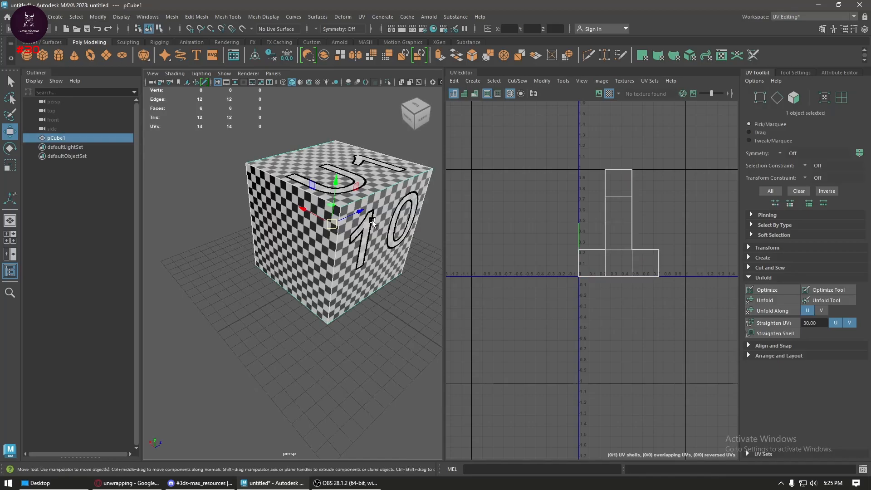
{"action": "scroll", "coordinate": [649, 238], "scroll_direction": "up", "scroll_amount": 5}
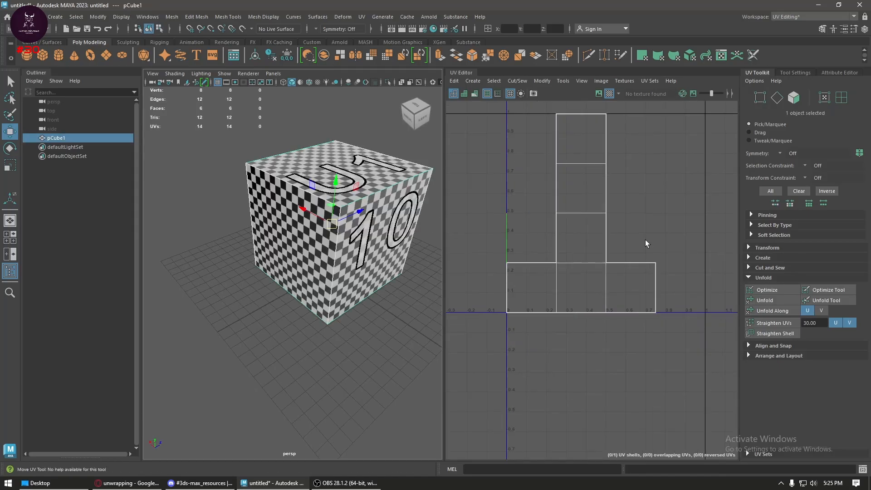
- Select all five interior edges of the T-shaped shell and cut them to separate the six faces
{"action": "right_click_drag", "start_coordinate": [611, 251], "coordinate": [609, 224]}
{"action": "left_click", "coordinate": [571, 284]}
{"action": "left_click", "coordinate": [640, 283], "text": "shift"}
{"action": "left_click", "coordinate": [611, 173], "text": "shift"}
{"action": "scroll", "coordinate": [615, 165], "scroll_direction": "down", "scroll_amount": 3}
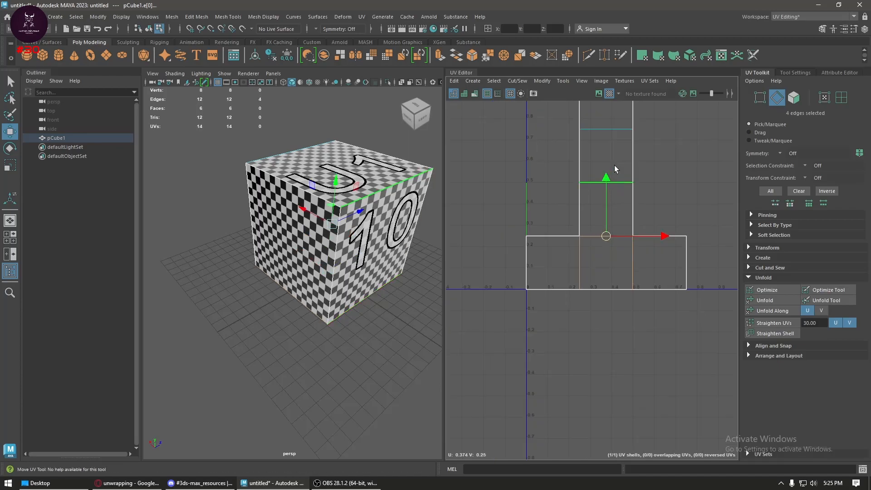
{"action": "left_click", "coordinate": [615, 187], "text": "shift"}
{"action": "right_click_drag", "start_coordinate": [680, 146], "coordinate": [639, 172], "text": "shift"}
- Lay out all six face shells together and move the group left, outside the 0 to 1 UV tile
{"action": "scroll", "coordinate": [606, 255], "scroll_direction": "down", "scroll_amount": 5}
{"action": "middle_click_drag", "start_coordinate": [644, 253], "coordinate": [623, 251], "text": "alt"}
{"action": "right_click_drag", "start_coordinate": [623, 251], "coordinate": [559, 237]}
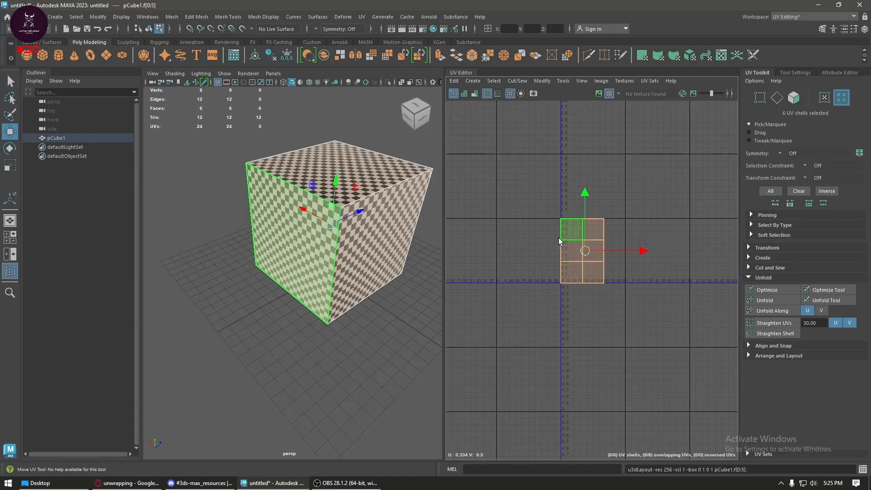
{"action": "scroll", "coordinate": [579, 250], "scroll_direction": "up", "scroll_amount": 4}
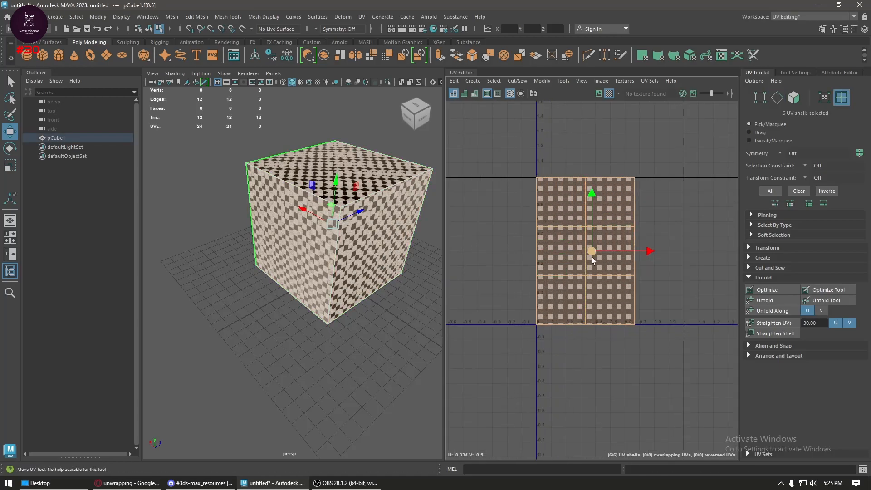
{"action": "scroll", "coordinate": [605, 267], "scroll_direction": "down", "scroll_amount": 3}
{"action": "scroll", "coordinate": [586, 281], "scroll_direction": "down", "scroll_amount": 2}
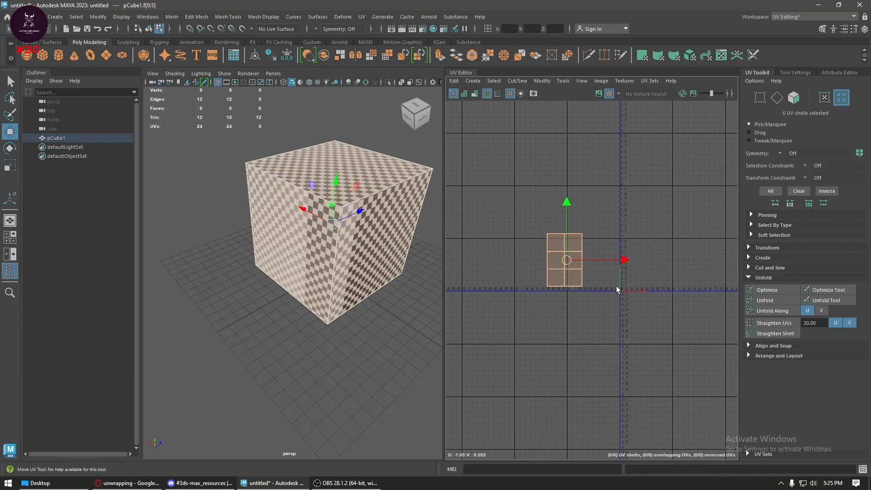
- Lay out each of the six face shells separately so they stack on one another and fill the whole 0 to 1 tile
{"action": "left_click", "coordinate": [574, 278]}
{"action": "key", "text": "g"}
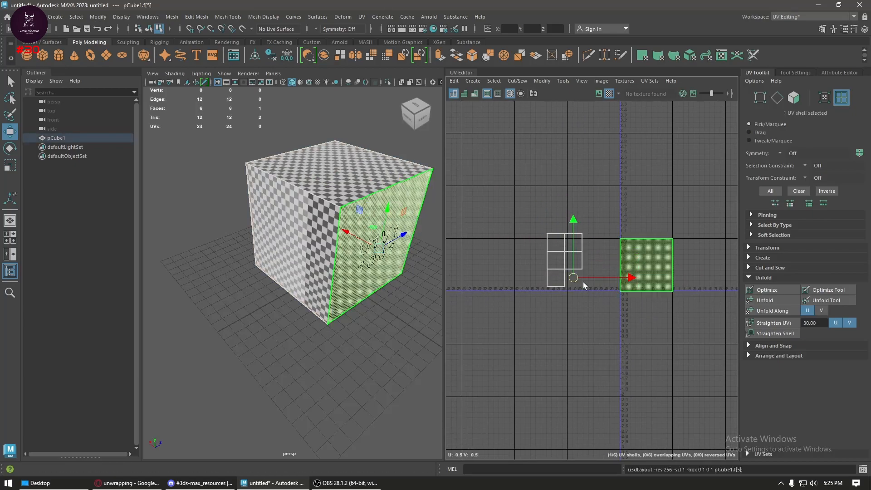
{"action": "left_click", "coordinate": [562, 282]}
{"action": "key", "text": "g"}
{"action": "left_click", "coordinate": [573, 268]}
{"action": "key", "text": "g"}
{"action": "left_click", "coordinate": [557, 266]}
{"action": "key", "text": "g"}
{"action": "left_click", "coordinate": [561, 249]}
{"action": "key", "text": "g"}
{"action": "left_click", "coordinate": [568, 251]}
{"action": "key", "text": "g"}
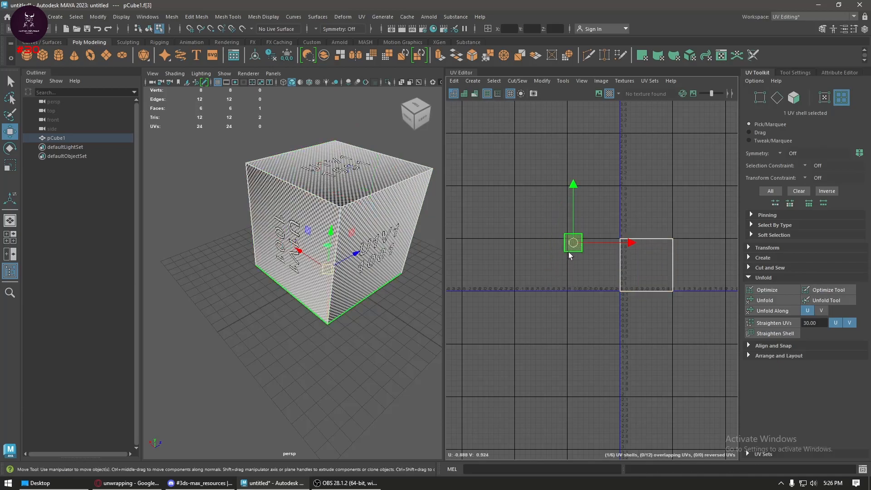
- Examine the checker density and tile label on the cube's faces, both up close and from further away
{"action": "scroll", "coordinate": [629, 279], "scroll_direction": "up", "scroll_amount": 3}
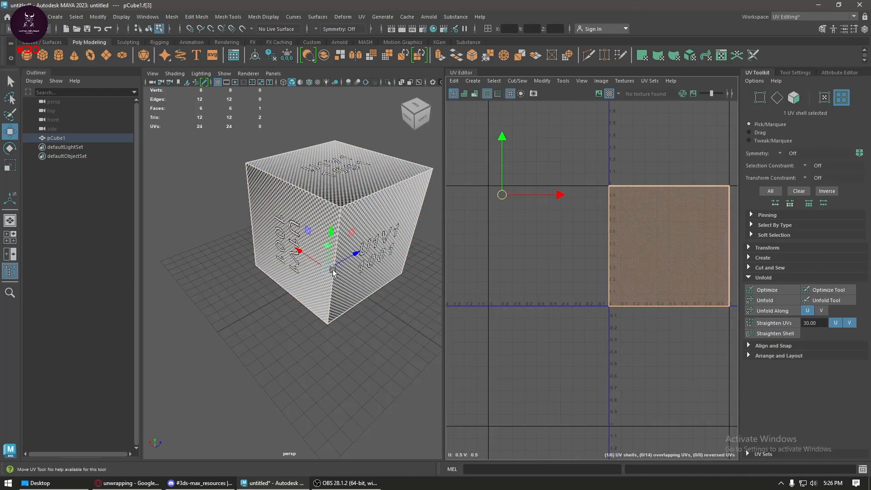
{"action": "left_click_drag", "start_coordinate": [353, 276], "coordinate": [489, 287], "text": "alt"}
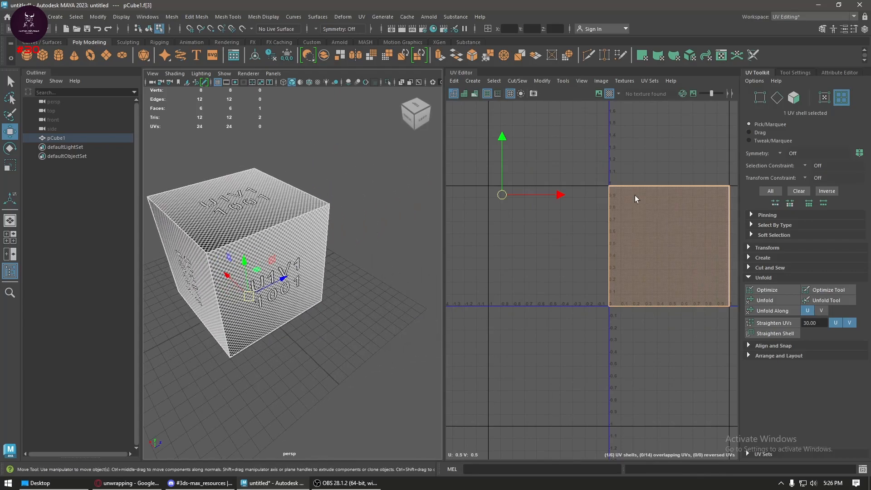
{"action": "left_click_drag", "start_coordinate": [291, 313], "coordinate": [320, 248], "text": "alt"}
{"action": "scroll", "coordinate": [314, 303], "scroll_direction": "up", "scroll_amount": 5}
{"action": "scroll", "coordinate": [314, 303], "scroll_direction": "down", "scroll_amount": 3}
{"action": "scroll", "coordinate": [281, 188], "scroll_direction": "up", "scroll_amount": 5}
{"action": "scroll", "coordinate": [251, 182], "scroll_direction": "down", "scroll_amount": 2}
{"action": "scroll", "coordinate": [252, 176], "scroll_direction": "down", "scroll_amount": 3}
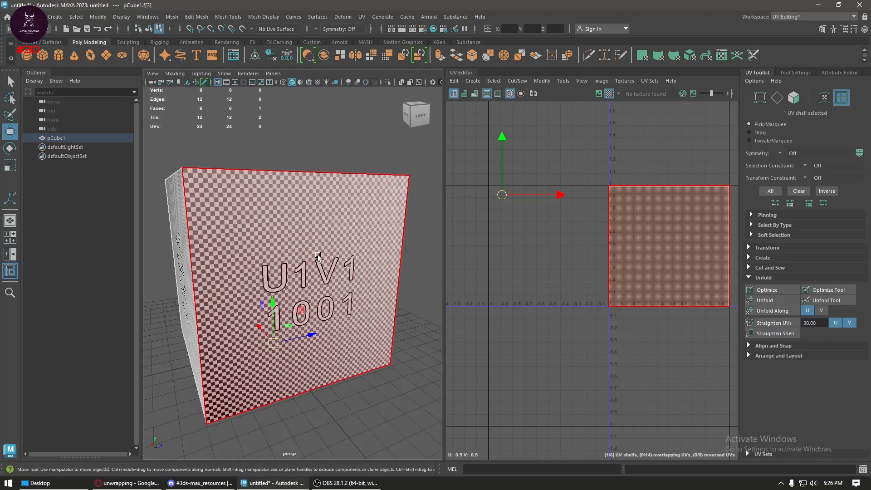
{"action": "scroll", "coordinate": [330, 242], "scroll_direction": "up", "scroll_amount": 2}
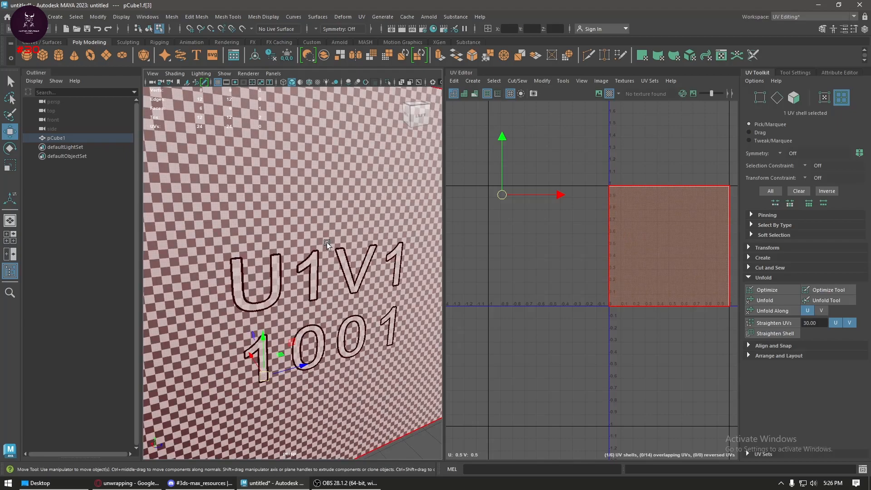
{"action": "scroll", "coordinate": [326, 243], "scroll_direction": "down", "scroll_amount": 5}
{"action": "scroll", "coordinate": [327, 243], "scroll_direction": "up", "scroll_amount": 2}
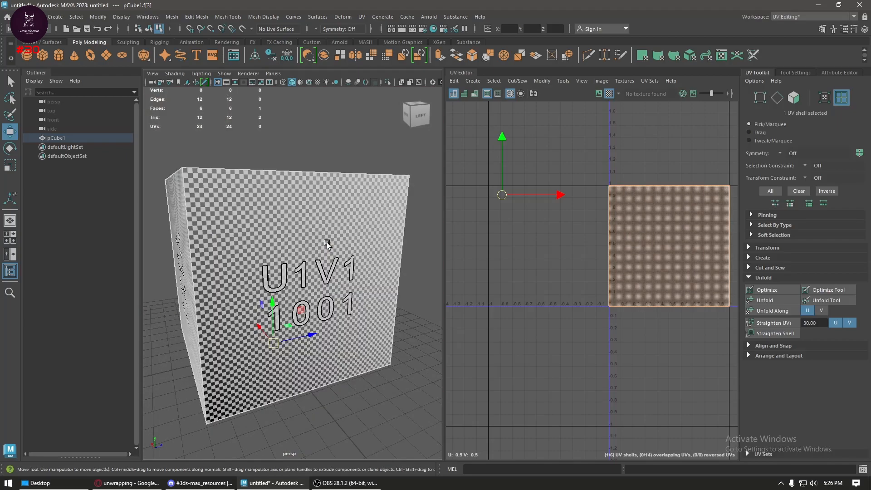
- Scale one of the stacked shells well beyond the tile and back to slightly smaller than it, examining the cube's faces
{"action": "left_click", "coordinate": [661, 272]}
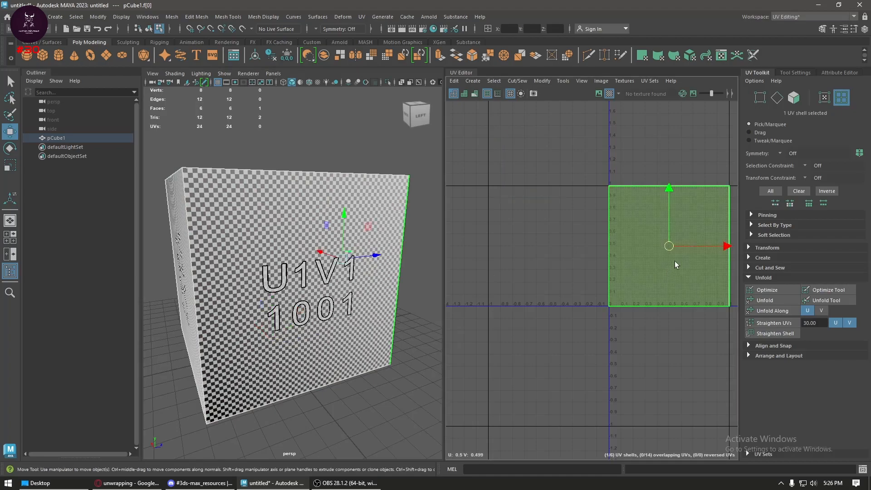
{"action": "key", "text": "r"}
{"action": "left_click_drag", "start_coordinate": [668, 246], "coordinate": [781, 354]}
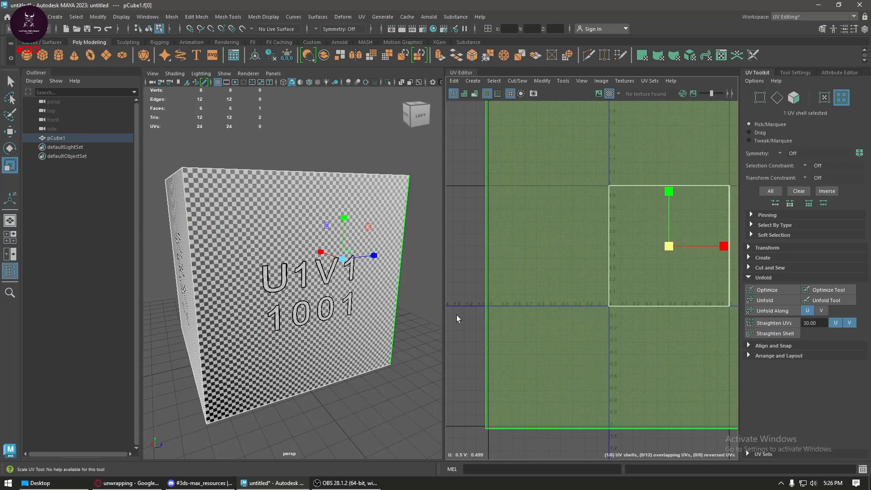
{"action": "left_click_drag", "start_coordinate": [228, 300], "coordinate": [544, 300], "text": "alt"}
{"action": "left_click_drag", "start_coordinate": [674, 249], "coordinate": [630, 282]}
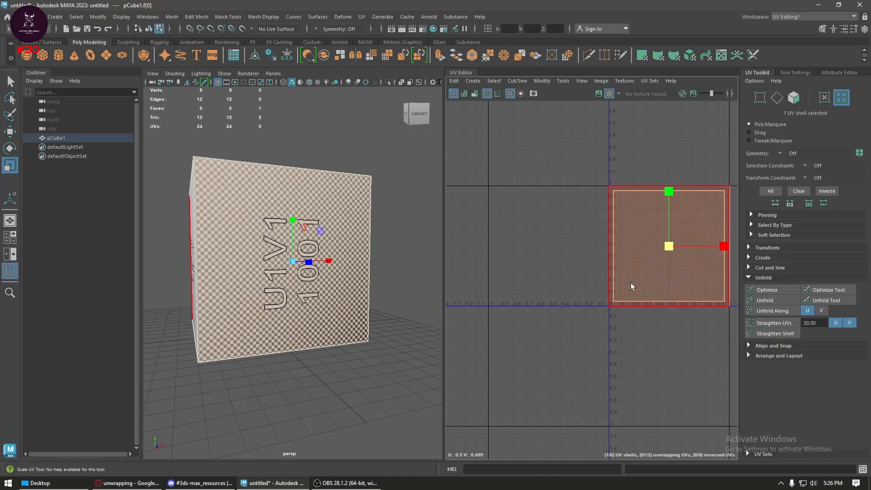
- Lay out the rescaled shell again so it fills the 0 to 1 tile with the others
{"action": "middle_click_drag", "start_coordinate": [631, 282], "coordinate": [563, 313], "text": "alt"}
{"action": "right_click_drag", "start_coordinate": [614, 246], "coordinate": [532, 247], "text": "shift"}
{"action": "key", "text": "w"}
- Switch to object mode, clear the selection and select the whole cube
{"action": "right_click_drag", "start_coordinate": [238, 192], "coordinate": [326, 154]}
{"action": "left_click", "coordinate": [313, 156]}
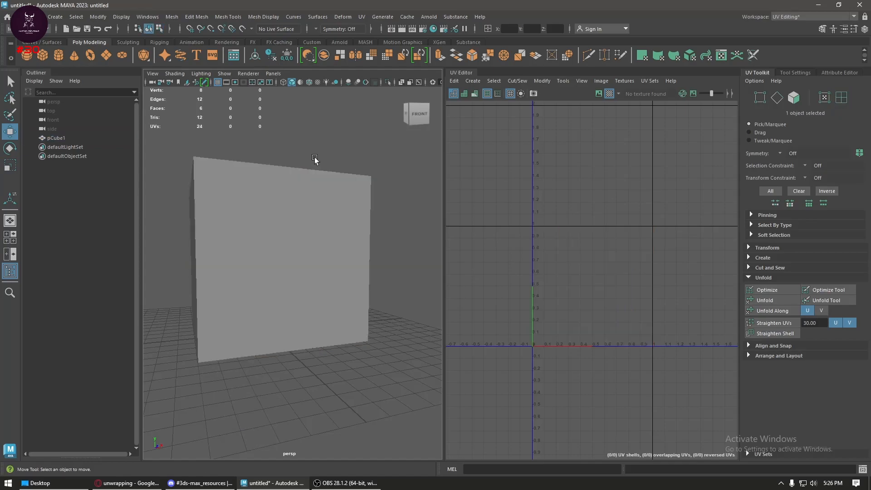
{"action": "scroll", "coordinate": [296, 277], "scroll_direction": "down", "scroll_amount": 5}
{"action": "left_click_drag", "start_coordinate": [295, 278], "coordinate": [280, 241], "text": "alt"}
{"action": "left_click", "coordinate": [275, 251]}
{"action": "scroll", "coordinate": [305, 231], "scroll_direction": "up", "scroll_amount": 3}
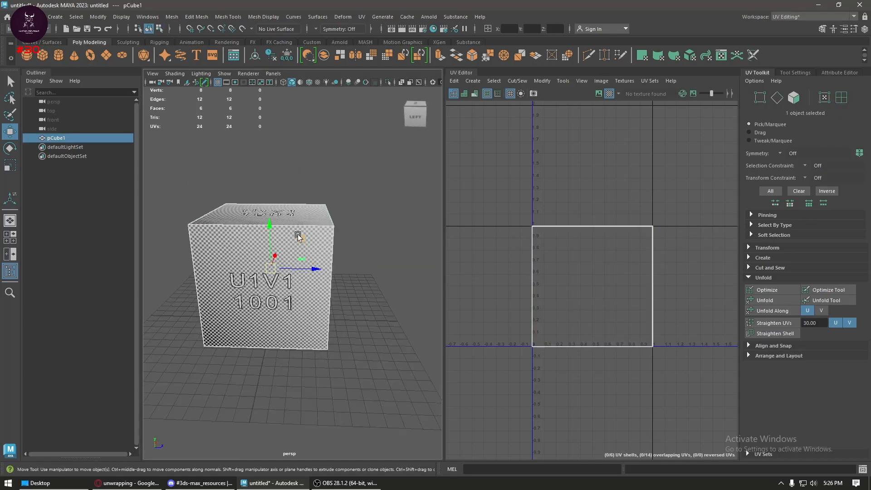
- Assign a new Lambert material to the selected cube
{"action": "left_click", "coordinate": [839, 73]}
{"action": "right_click_drag", "start_coordinate": [251, 218], "coordinate": [268, 449]}
{"action": "left_click", "coordinate": [323, 209]}
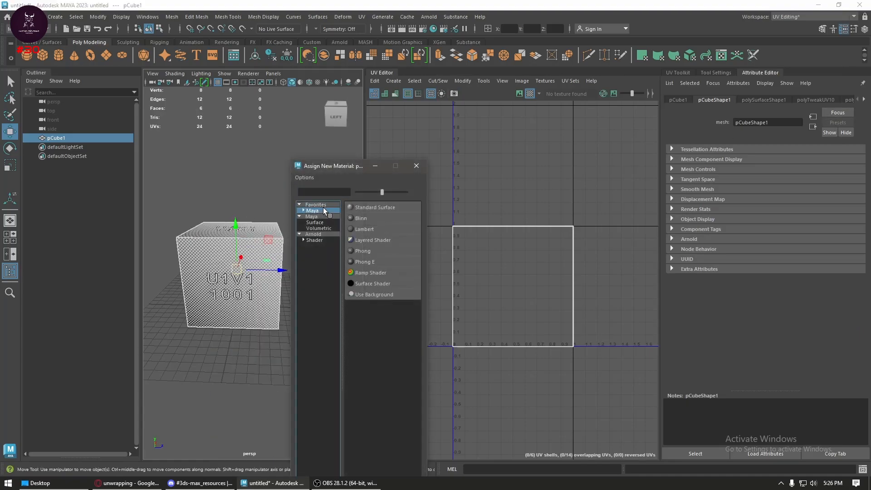
{"action": "left_click", "coordinate": [376, 227]}
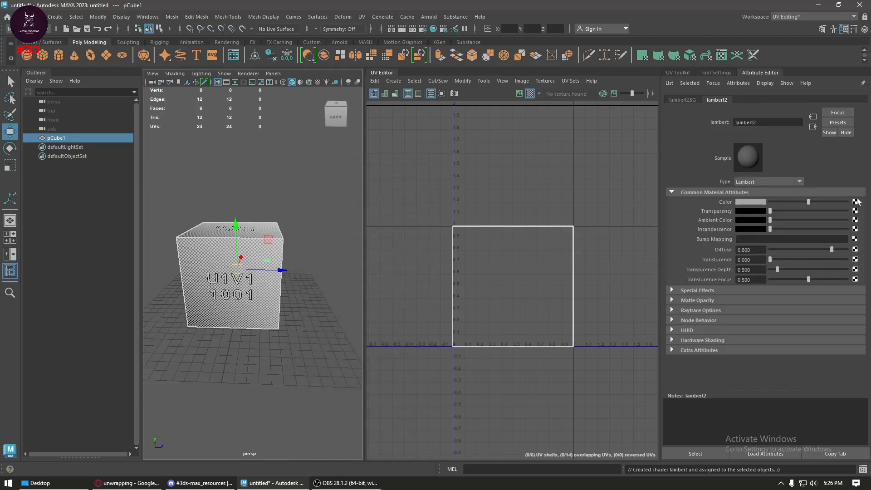
- Connect a File texture to the Lambert material's color and start choosing its image file
{"action": "left_click", "coordinate": [855, 209]}
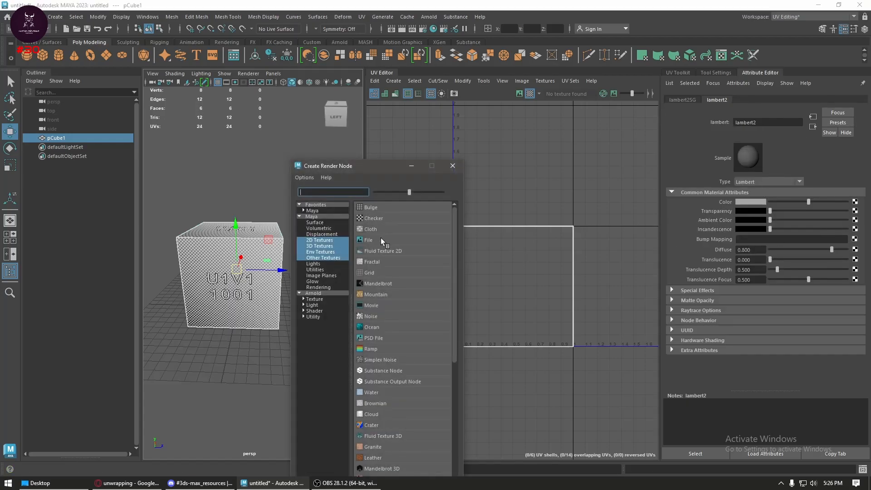
{"action": "left_click", "coordinate": [368, 240]}
{"action": "left_click", "coordinate": [851, 224]}
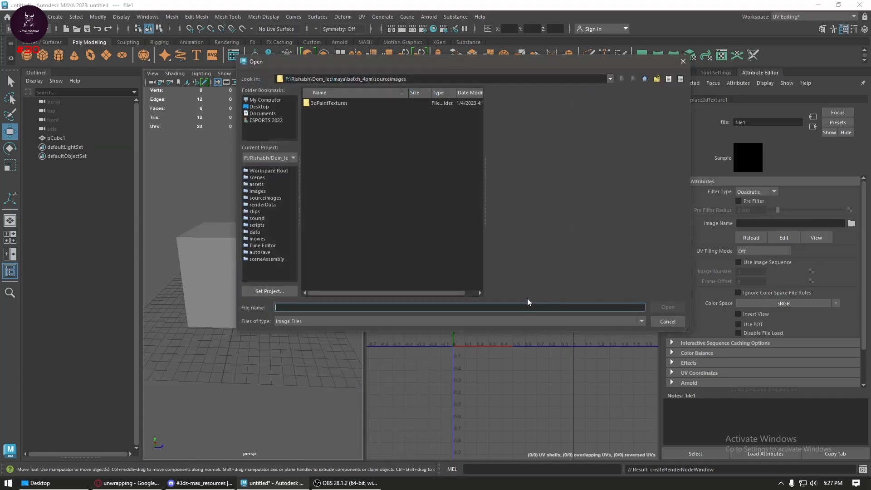
- Browse the desktop, computer drives and Downloads folder for a texture image, previewing the jpg and vestibule_2k.exr files
{"action": "left_click", "coordinate": [279, 107]}
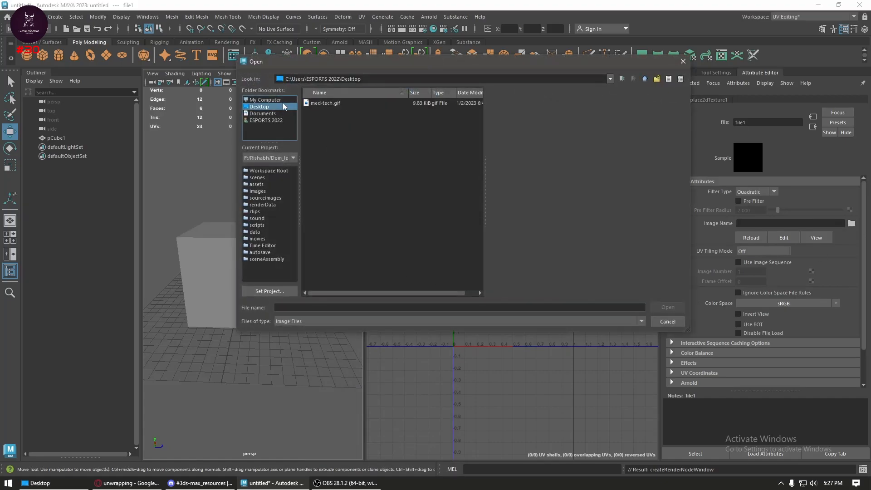
{"action": "left_click", "coordinate": [284, 100]}
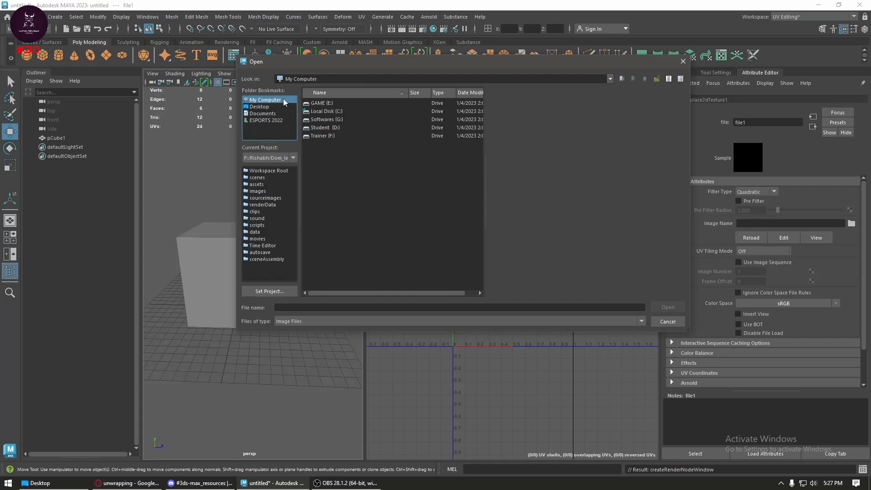
{"action": "left_click", "coordinate": [270, 120]}
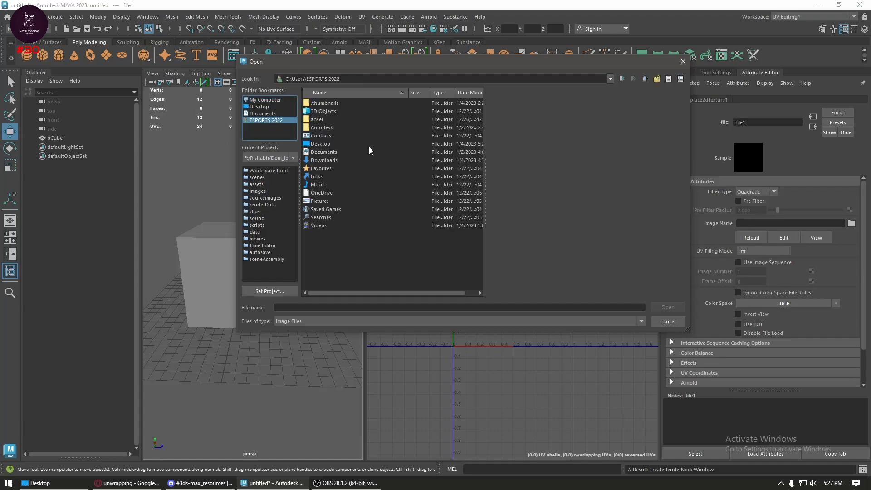
{"action": "double_click", "coordinate": [330, 159]}
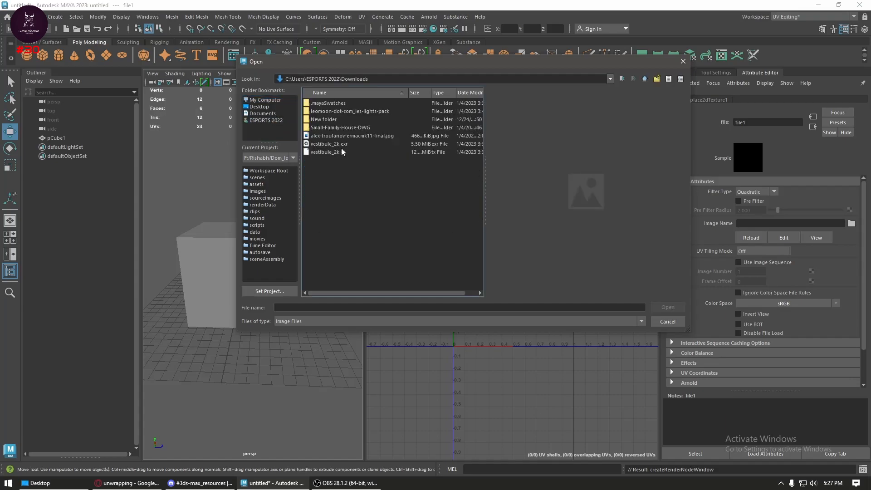
{"action": "left_click", "coordinate": [348, 136]}
{"action": "left_click", "coordinate": [348, 143]}
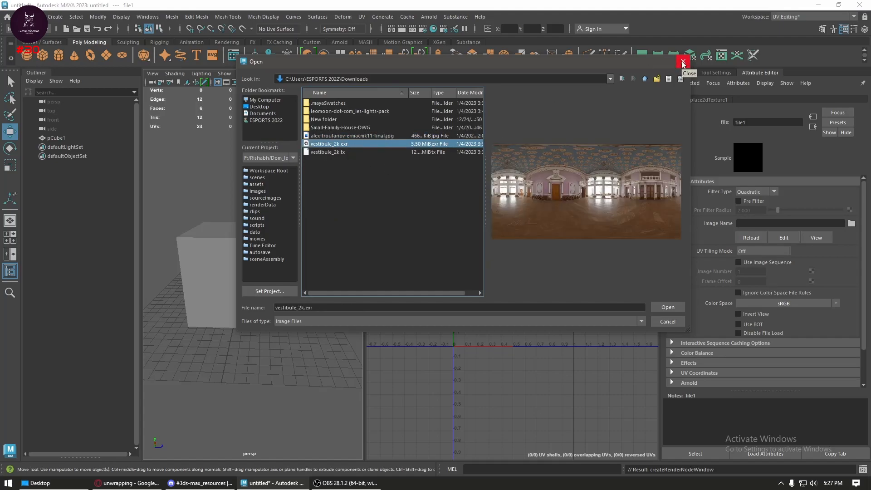
- Switch to the web browser and search Google Images for "wood crate texture"
{"action": "left_click", "coordinate": [129, 483]}
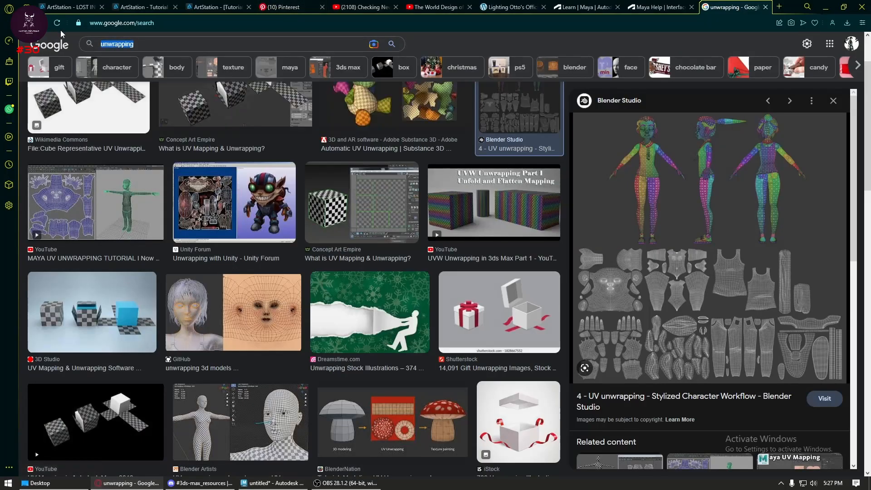
{"action": "type", "text": "wood crate"}
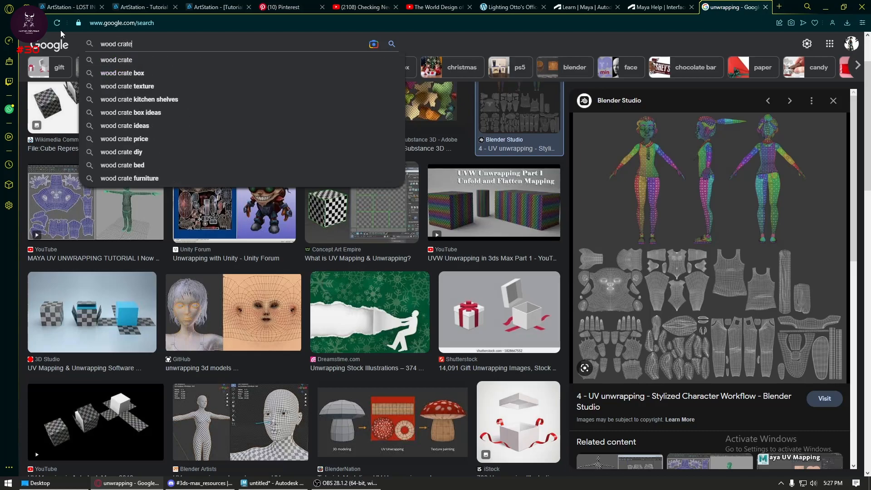
{"action": "type", "text": " texture"}
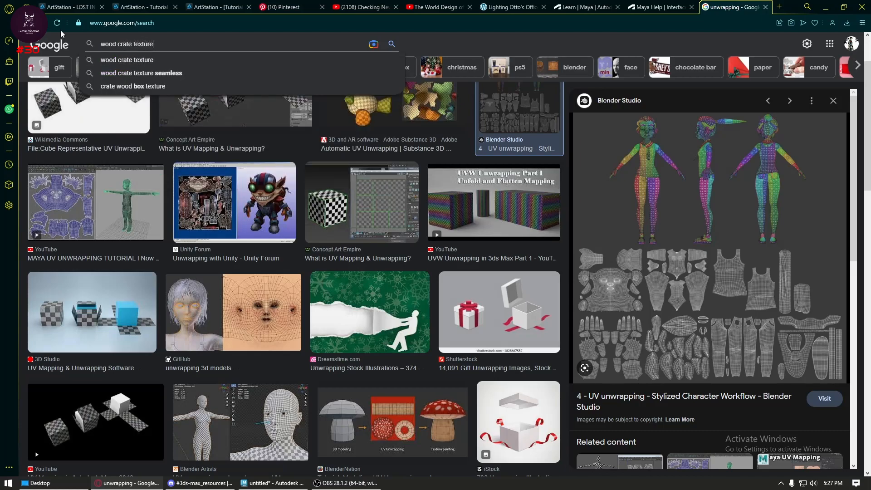
{"action": "key", "text": "Return"}
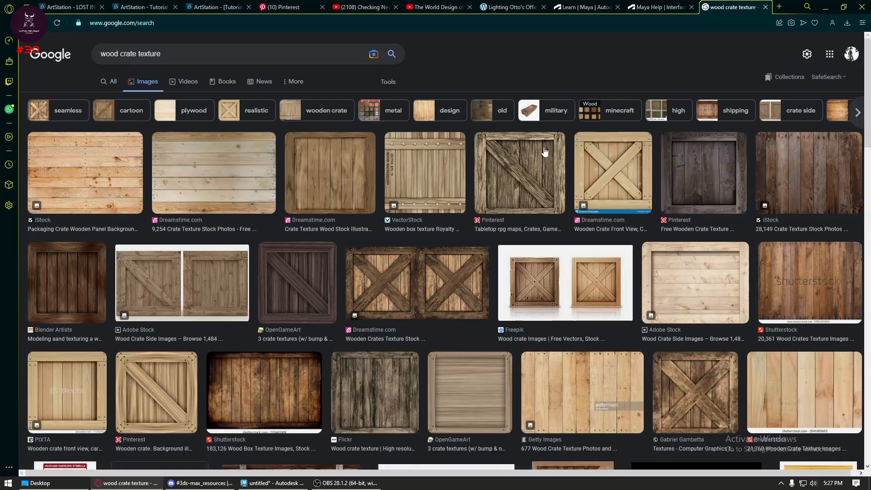
- Compare the crate texture results and their related images, previewing several candidates for a clean, square crate front
{"action": "left_click", "coordinate": [524, 164]}
{"action": "left_click", "coordinate": [555, 218]}
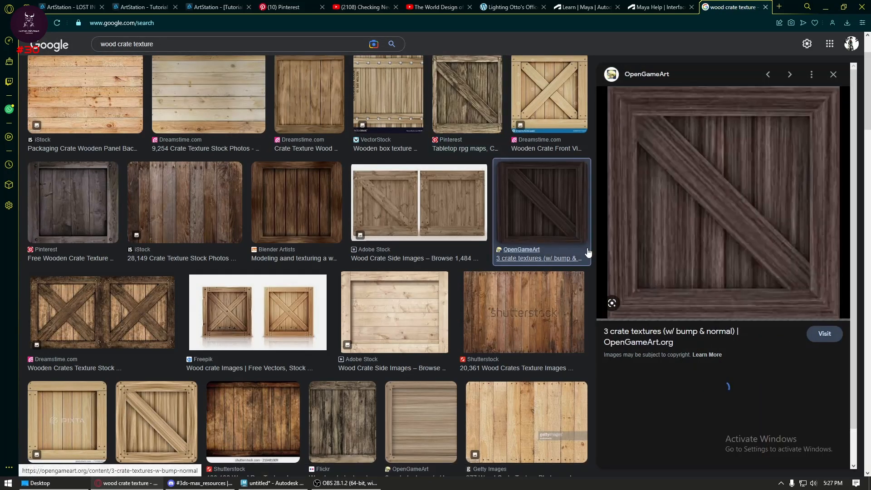
{"action": "scroll", "coordinate": [387, 358], "scroll_direction": "down", "scroll_amount": 3}
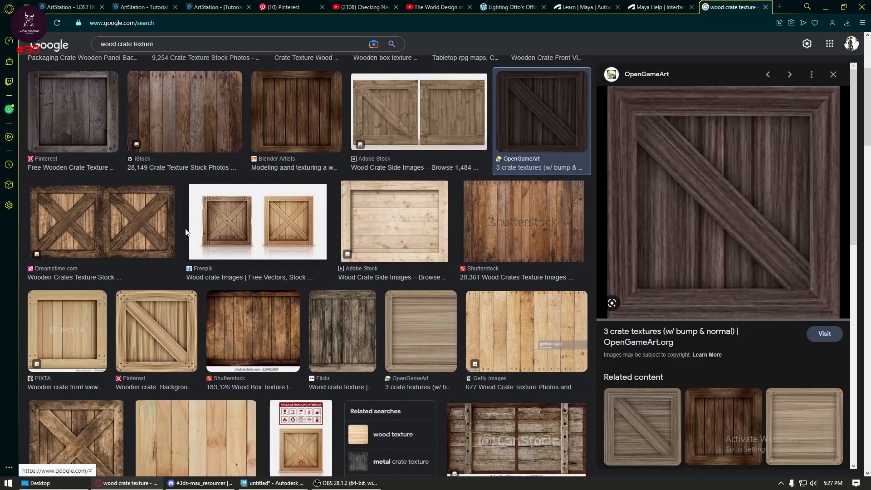
{"action": "left_click", "coordinate": [140, 217]}
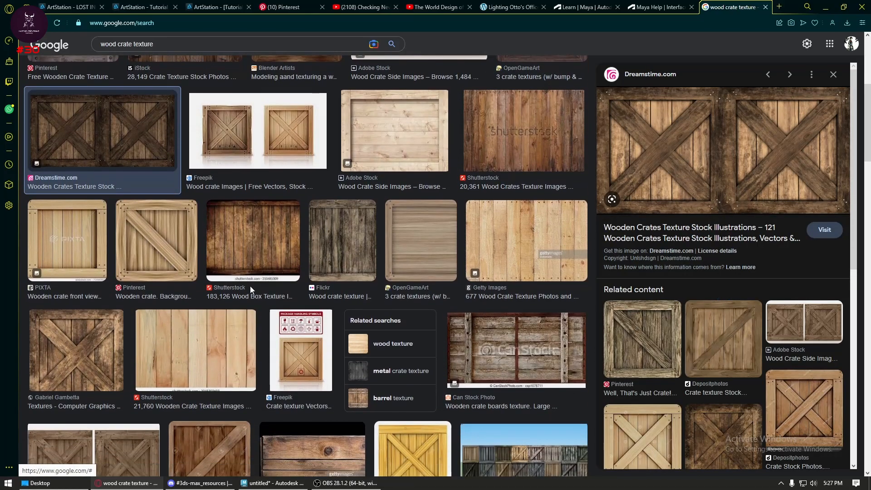
{"action": "scroll", "coordinate": [349, 361], "scroll_direction": "down", "scroll_amount": 4}
{"action": "scroll", "coordinate": [740, 399], "scroll_direction": "down", "scroll_amount": 2}
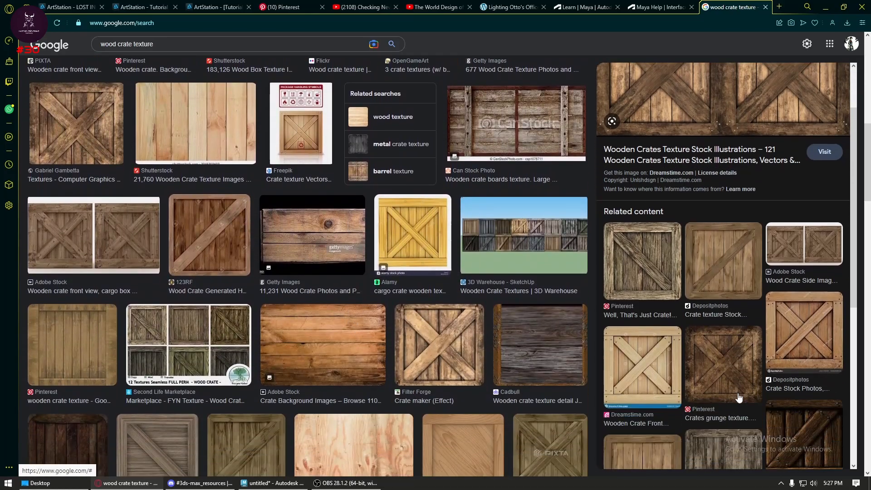
{"action": "left_click", "coordinate": [645, 338]}
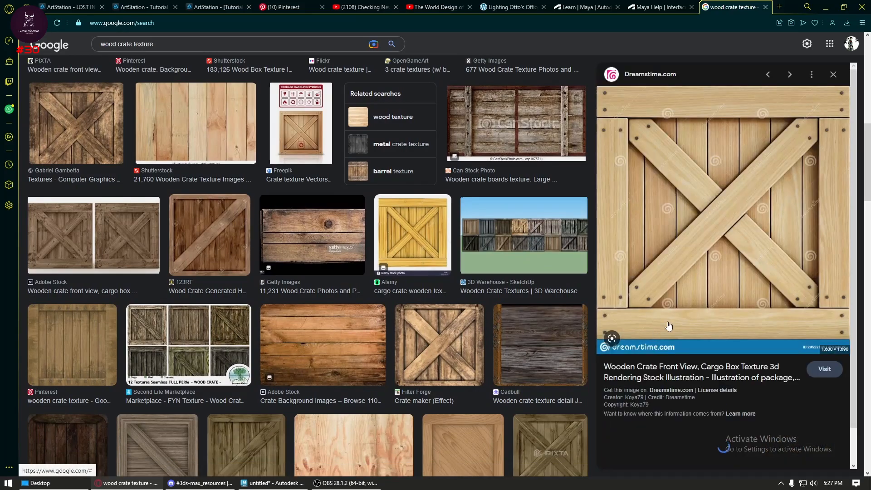
{"action": "scroll", "coordinate": [706, 415], "scroll_direction": "down", "scroll_amount": 3}
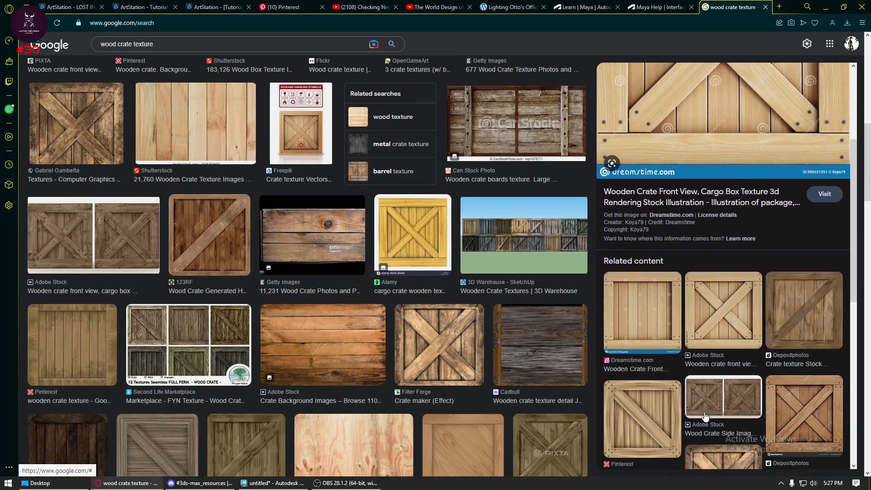
{"action": "left_click", "coordinate": [750, 317]}
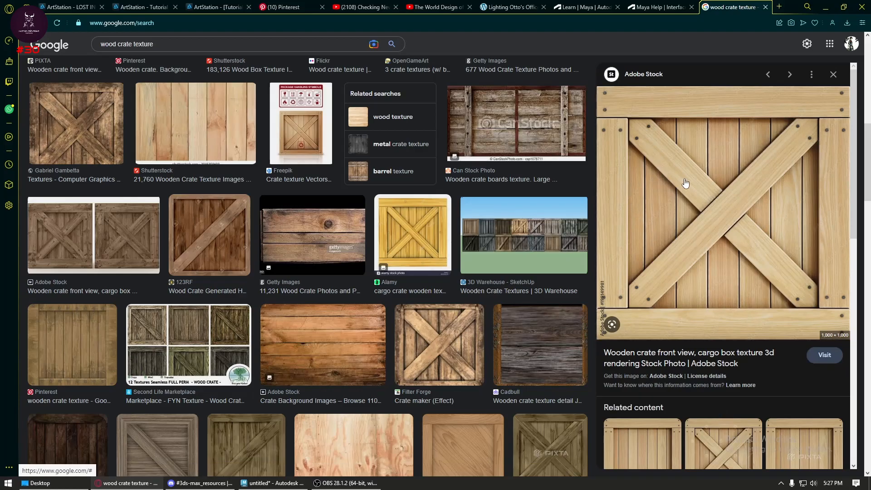
- Choose the Filter Forge crate image with crossed planks and open it full size in its own tab
{"action": "left_click", "coordinate": [453, 357]}
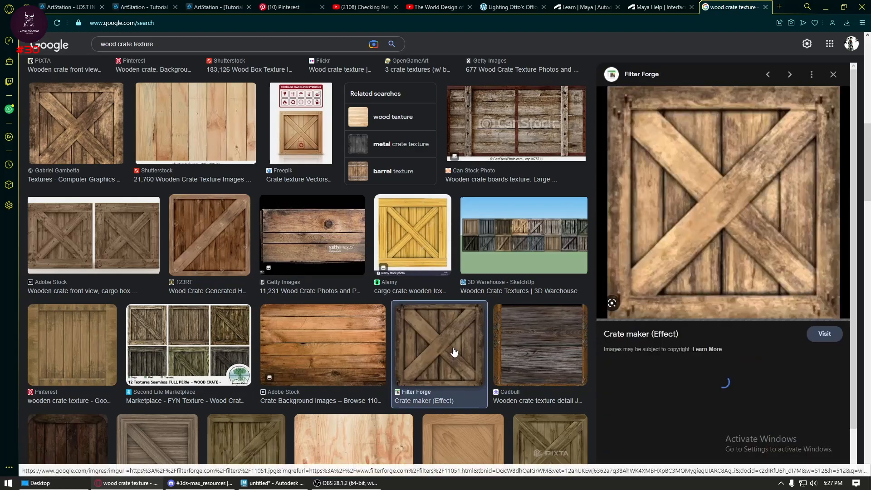
{"action": "right_click", "coordinate": [698, 204]}
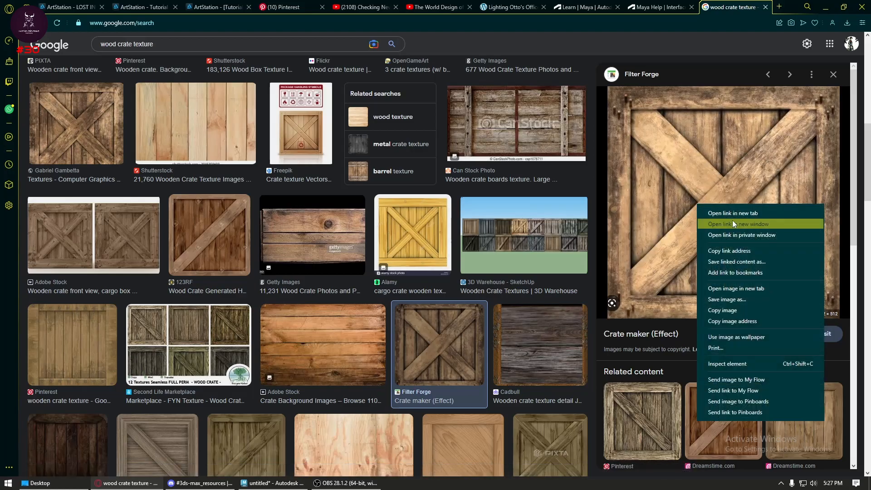
{"action": "left_click", "coordinate": [736, 289]}
{"action": "left_click", "coordinate": [738, 7]}
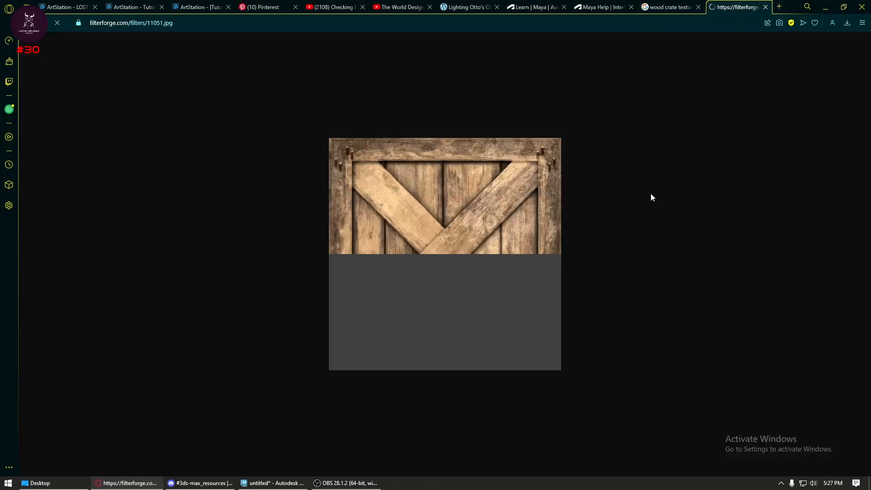
- Start saving the crate image and browse on drive F: through Dom_lec and maya to the sourceimages folder of the Batch_5pm project
{"action": "right_click", "coordinate": [461, 220]}
{"action": "left_click", "coordinate": [497, 238]}
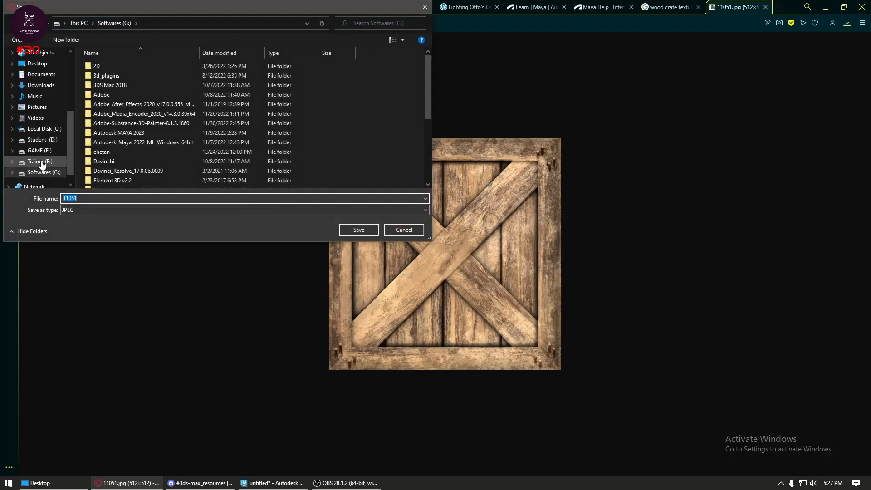
{"action": "left_click", "coordinate": [44, 151]}
{"action": "scroll", "coordinate": [149, 165], "scroll_direction": "down", "scroll_amount": 3}
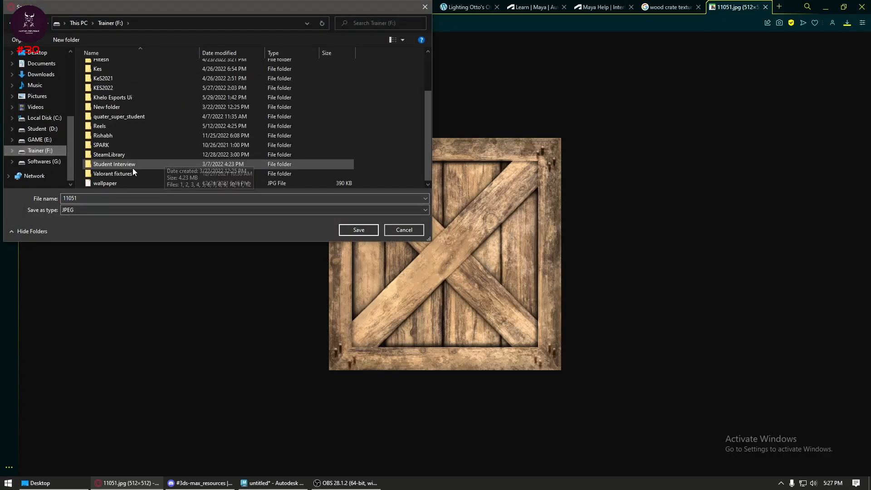
{"action": "double_click", "coordinate": [124, 135]}
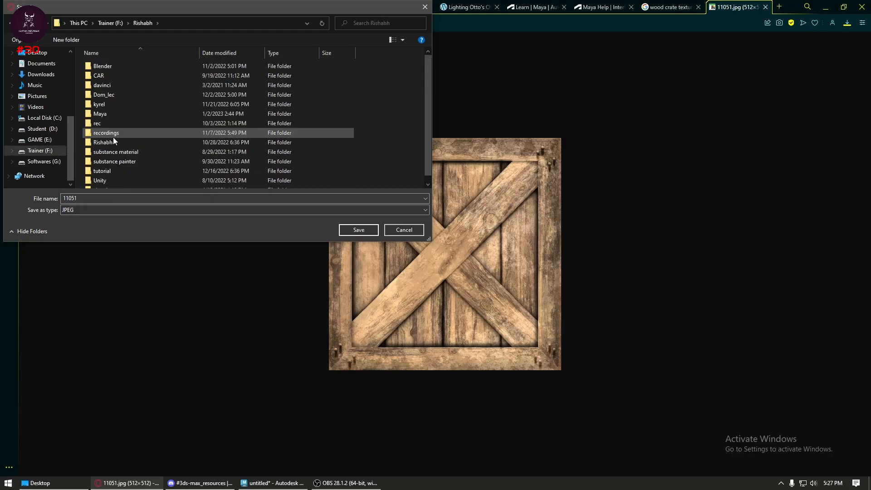
{"action": "double_click", "coordinate": [125, 113]}
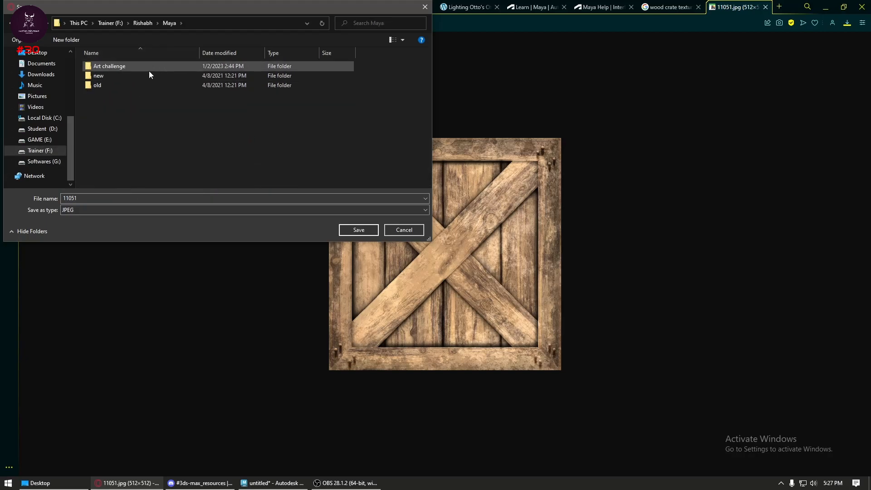
{"action": "left_click", "coordinate": [142, 23]}
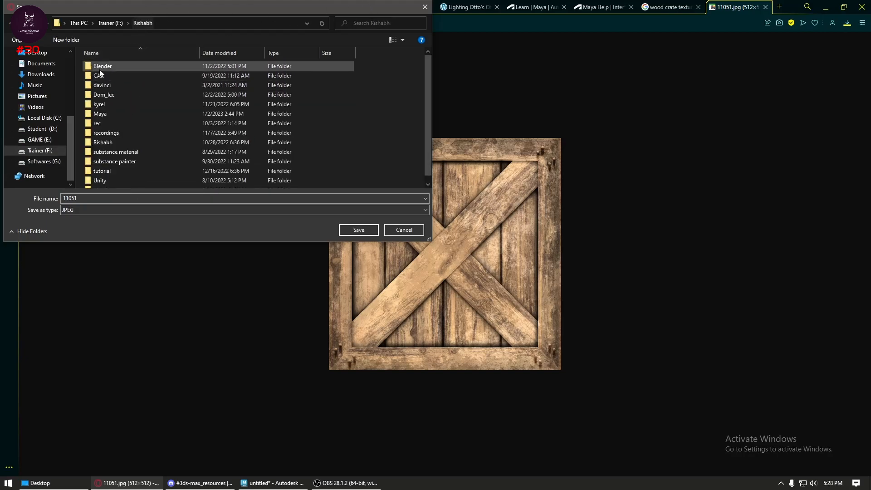
{"action": "double_click", "coordinate": [110, 94]}
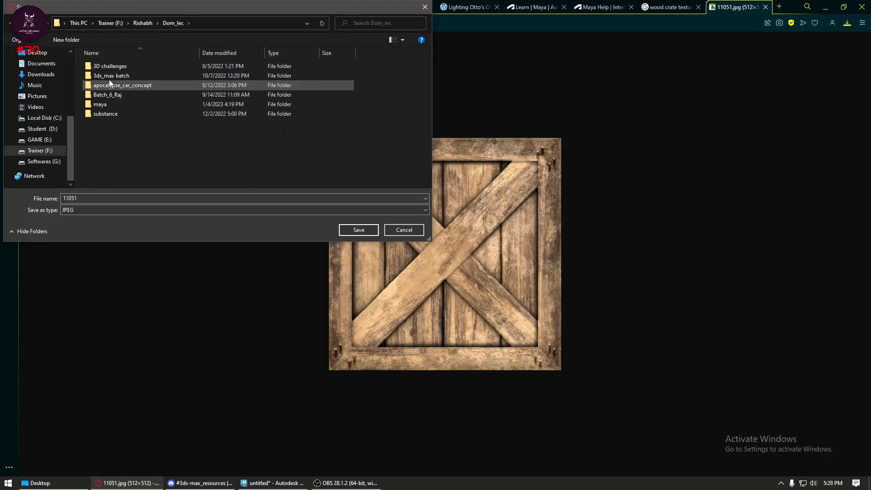
{"action": "double_click", "coordinate": [116, 103]}
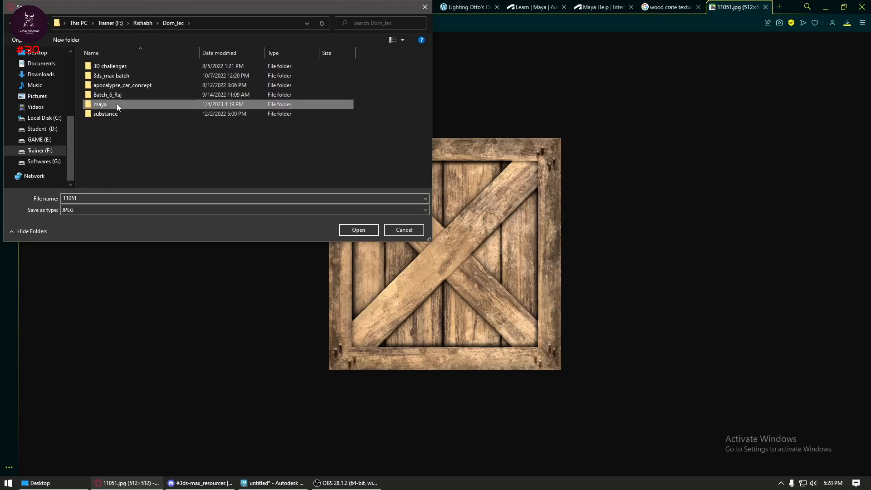
{"action": "double_click", "coordinate": [119, 114]}
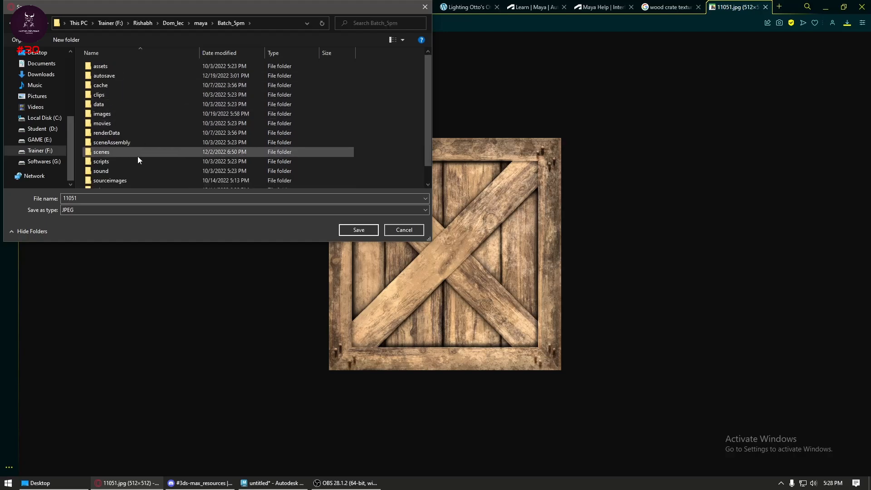
{"action": "left_click", "coordinate": [126, 163]}
{"action": "double_click", "coordinate": [127, 162]}
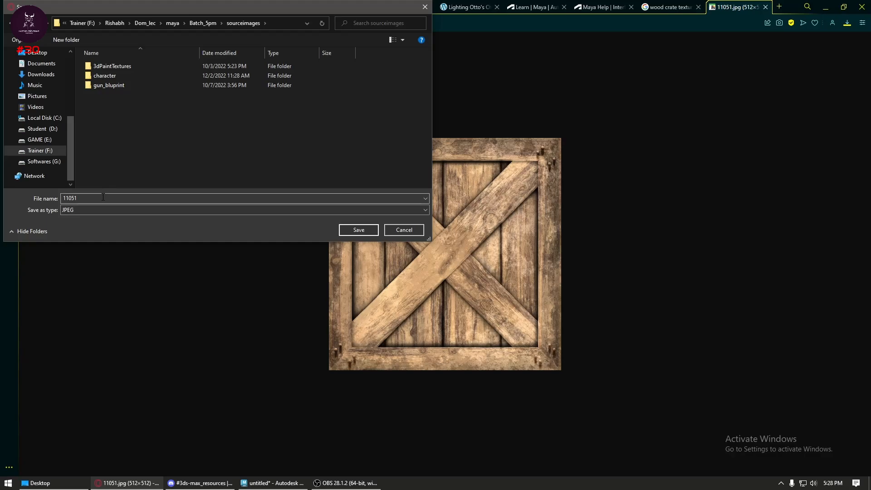
- Create a folder named "uv intro" in sourceimages and save the image into it as the JPEG "crate texture"
{"action": "right_click", "coordinate": [139, 131]}
{"action": "mouse_move", "coordinate": [163, 226]}
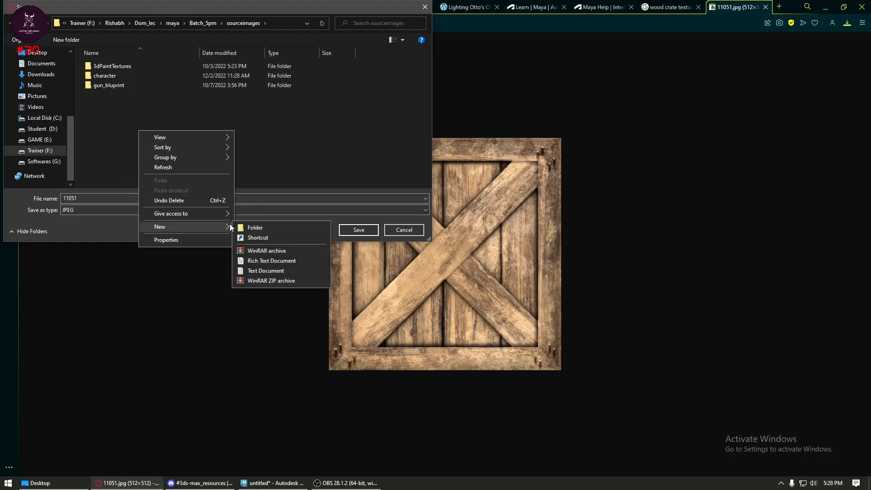
{"action": "left_click", "coordinate": [249, 226]}
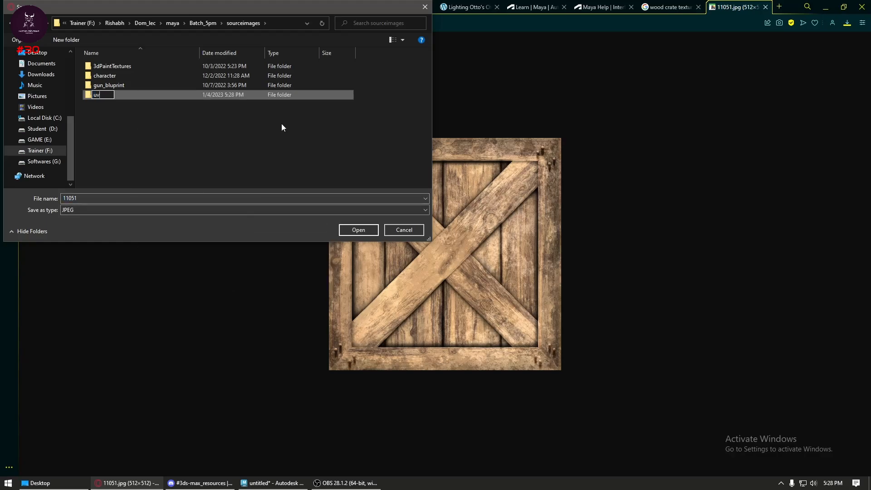
{"action": "type", "text": "uv intro"}
{"action": "key", "text": "Return"}
{"action": "key", "text": "Return"}
{"action": "left_click", "coordinate": [255, 198]}
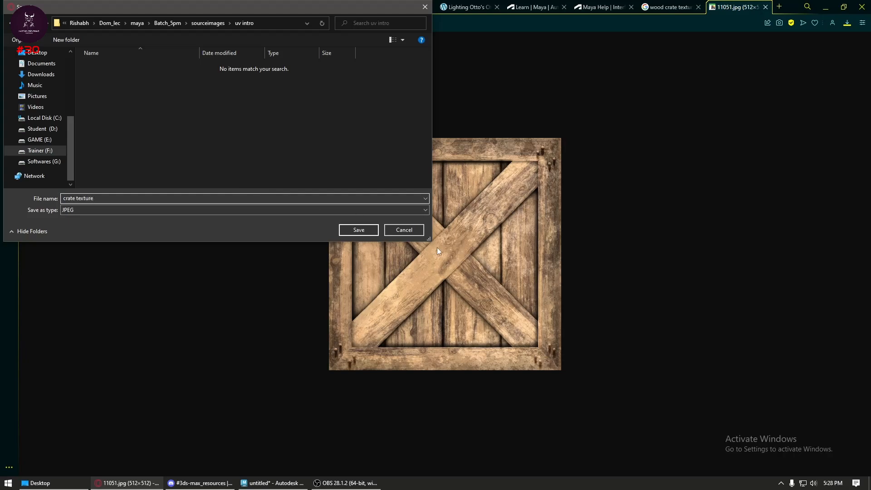
{"action": "left_click", "coordinate": [373, 232]}
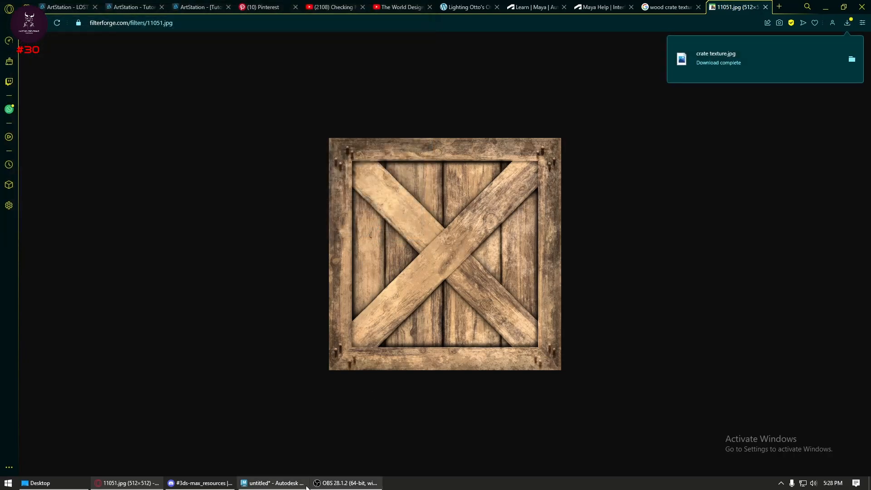
- Switch to Maya, dismiss the texture file browser and set the current project to Batch_5pm
{"action": "left_click", "coordinate": [273, 484]}
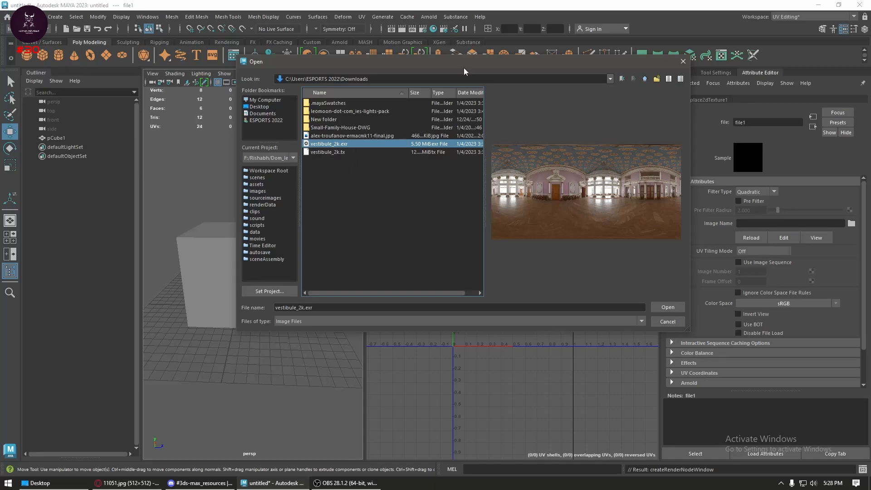
{"action": "left_click", "coordinate": [683, 61]}
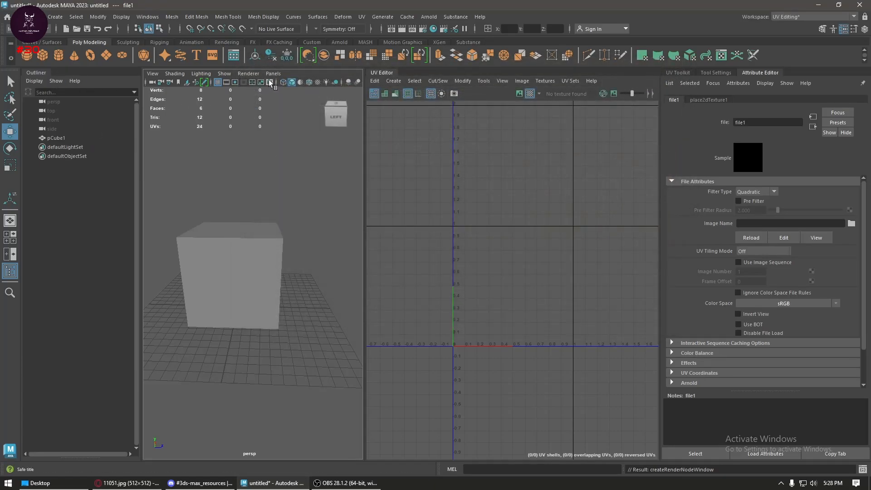
{"action": "left_click", "coordinate": [852, 224]}
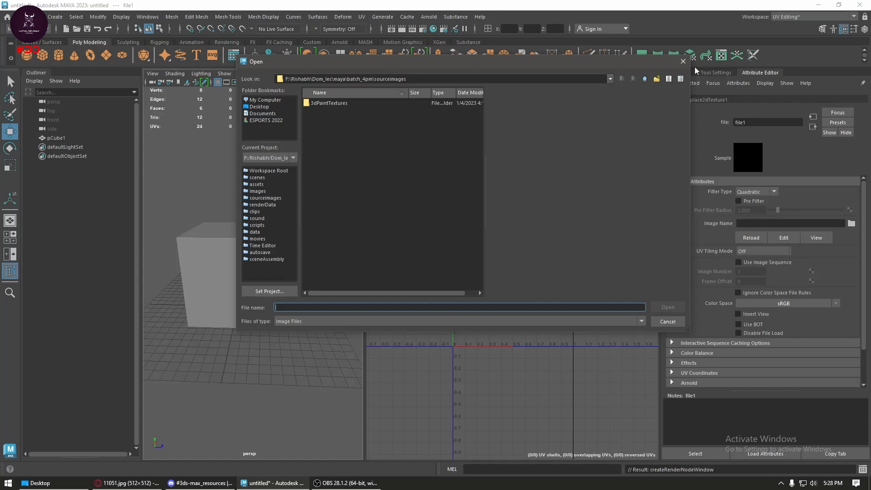
{"action": "left_click", "coordinate": [682, 62]}
{"action": "left_click", "coordinate": [43, 17]}
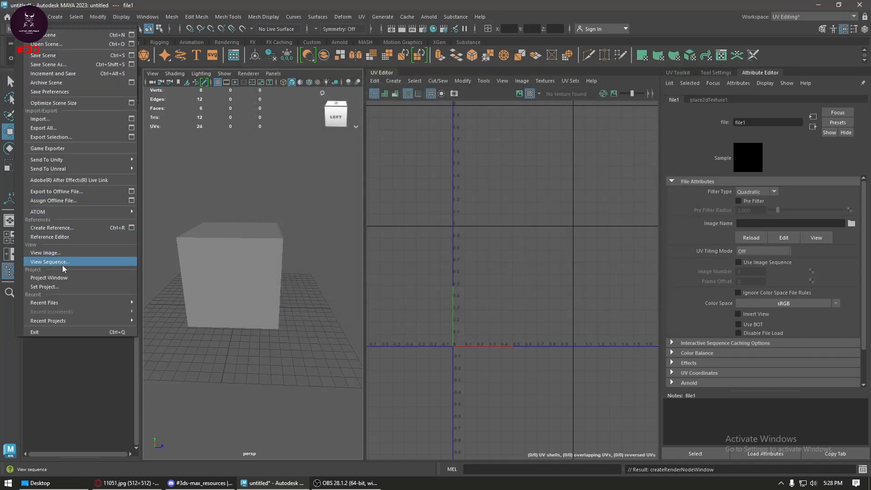
{"action": "left_click", "coordinate": [62, 287]}
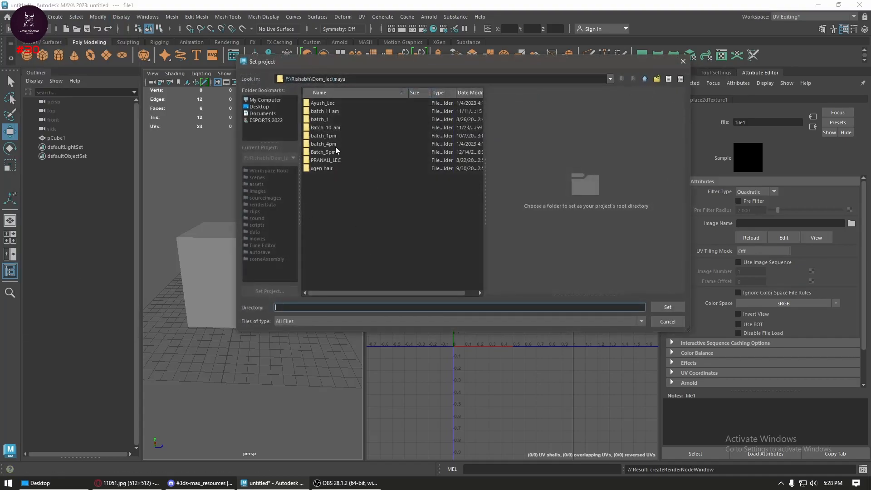
{"action": "left_click", "coordinate": [339, 151]}
{"action": "left_click", "coordinate": [667, 308]}
- Load crate texture.jpg from the uv intro folder as the image of the file1 texture node
{"action": "left_click", "coordinate": [852, 224]}
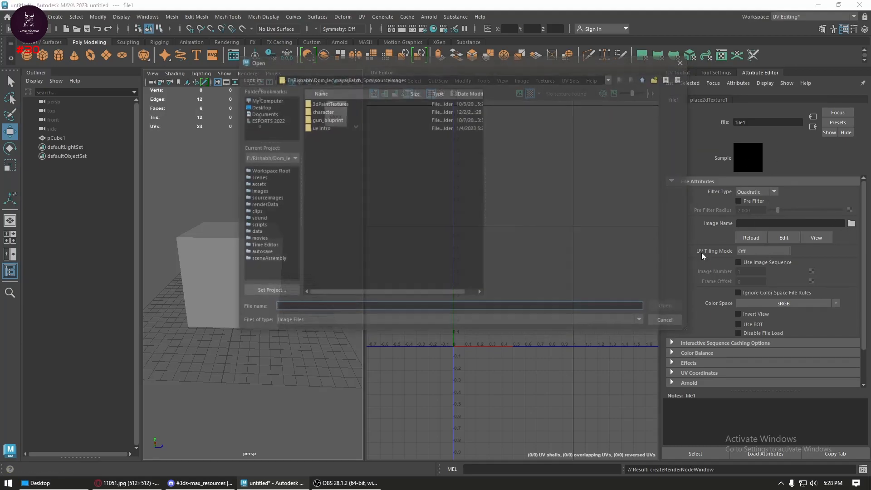
{"action": "double_click", "coordinate": [328, 127]}
{"action": "left_click", "coordinate": [336, 104]}
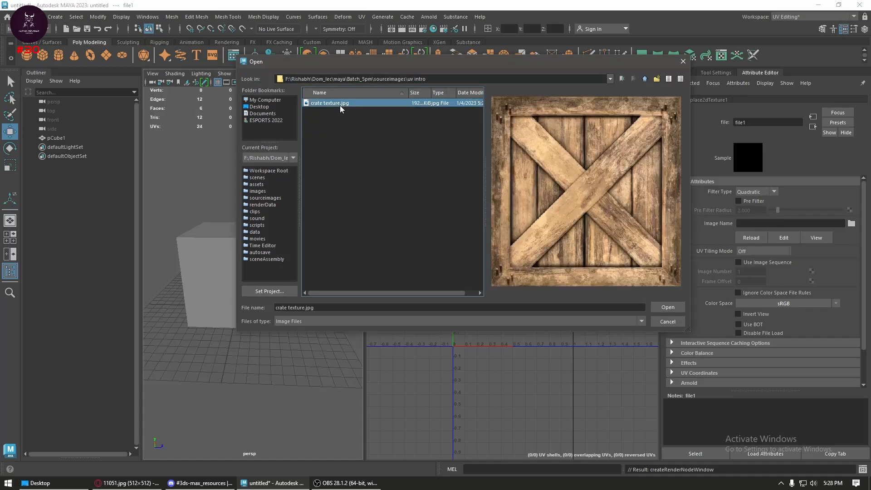
{"action": "left_click", "coordinate": [666, 307]}
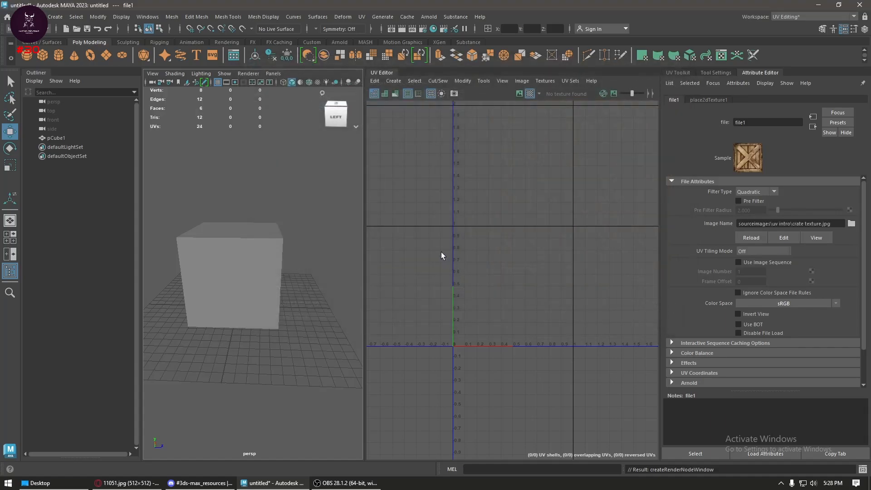
- Turn off the checker map for the cube and show its crate texture in the perspective view
{"action": "left_click", "coordinate": [249, 261]}
{"action": "left_click_drag", "start_coordinate": [245, 265], "coordinate": [290, 277], "text": "alt"}
{"action": "left_click", "coordinate": [530, 93]}
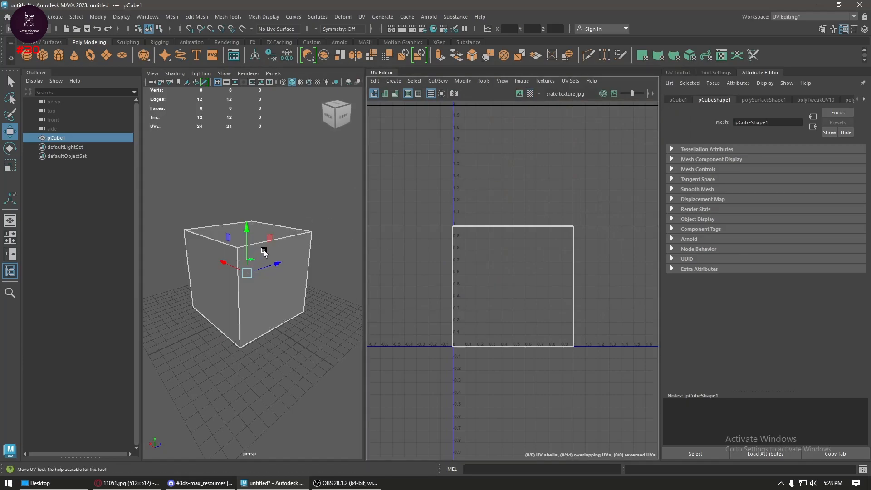
{"action": "left_click", "coordinate": [321, 82]}
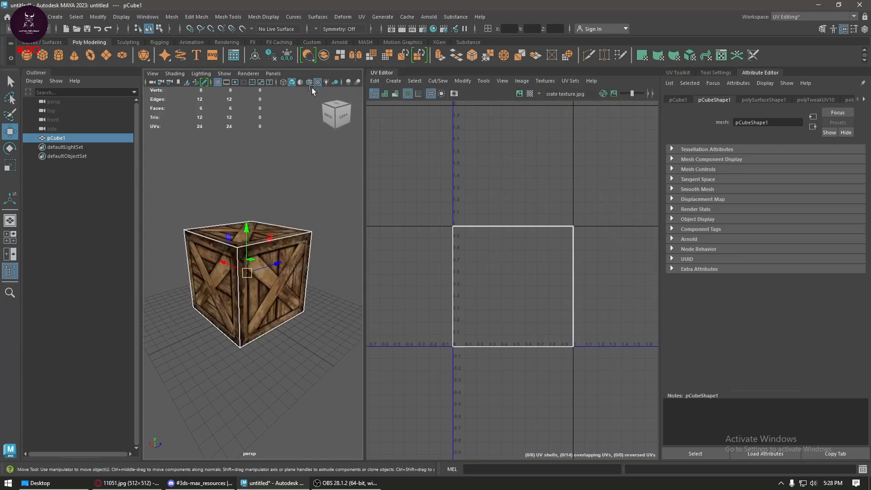
{"action": "scroll", "coordinate": [252, 288], "scroll_direction": "up", "scroll_amount": 6}
{"action": "left_click_drag", "start_coordinate": [246, 297], "coordinate": [293, 315], "text": "alt"}
{"action": "scroll", "coordinate": [275, 298], "scroll_direction": "down", "scroll_amount": 5}
{"action": "scroll", "coordinate": [299, 316], "scroll_direction": "down", "scroll_amount": 2}
- Try scaling all the cube's stacked UV shells beyond the 0-1 tile to repeat the crate image, and undo the scaling
{"action": "left_click", "coordinate": [293, 315]}
{"action": "left_click", "coordinate": [278, 269]}
{"action": "right_click_drag", "start_coordinate": [569, 223], "coordinate": [545, 211]}
{"action": "left_click", "coordinate": [546, 261]}
{"action": "key", "text": "r"}
{"action": "left_click_drag", "start_coordinate": [515, 285], "coordinate": [577, 292]}
{"action": "scroll", "coordinate": [268, 287], "scroll_direction": "up", "scroll_amount": 5}
{"action": "left_click_drag", "start_coordinate": [268, 287], "coordinate": [368, 295], "text": "alt"}
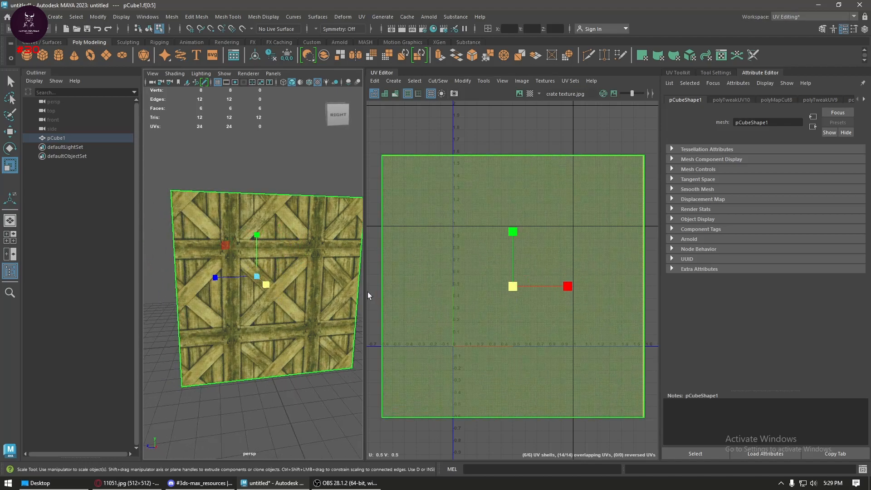
{"action": "left_click_drag", "start_coordinate": [524, 284], "coordinate": [631, 257]}
{"action": "key", "text": "ctrl+z"}
{"action": "key", "text": "ctrl+z"}
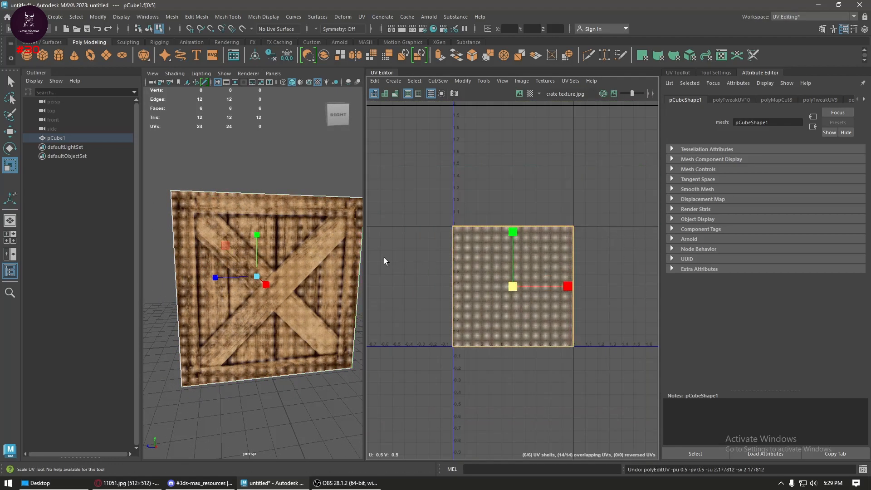
- Display the crate texture image behind the cube's UVs in the UV Editor
{"action": "left_click_drag", "start_coordinate": [248, 254], "coordinate": [247, 265], "text": "alt"}
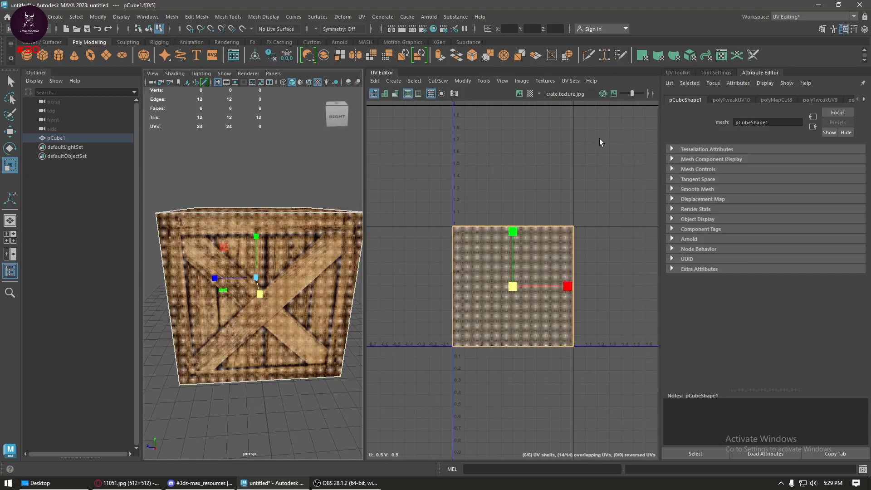
{"action": "left_click_drag", "start_coordinate": [331, 277], "coordinate": [303, 259], "text": "alt"}
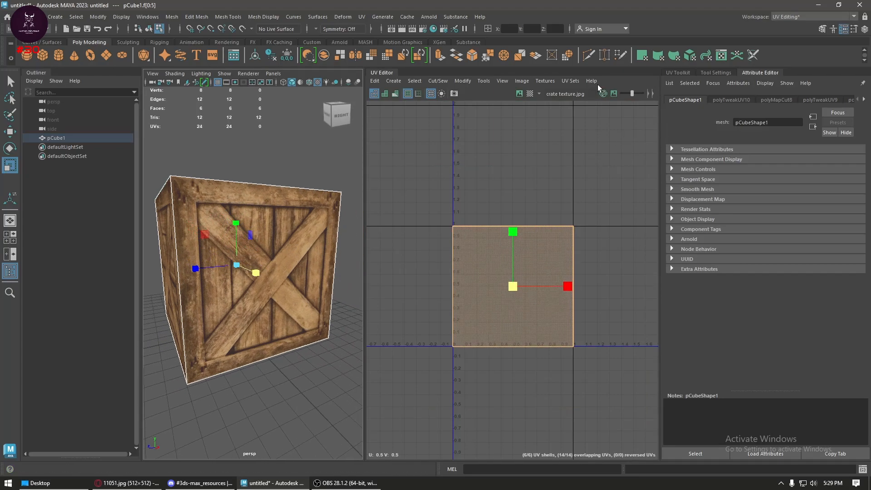
{"action": "left_click", "coordinate": [520, 94]}
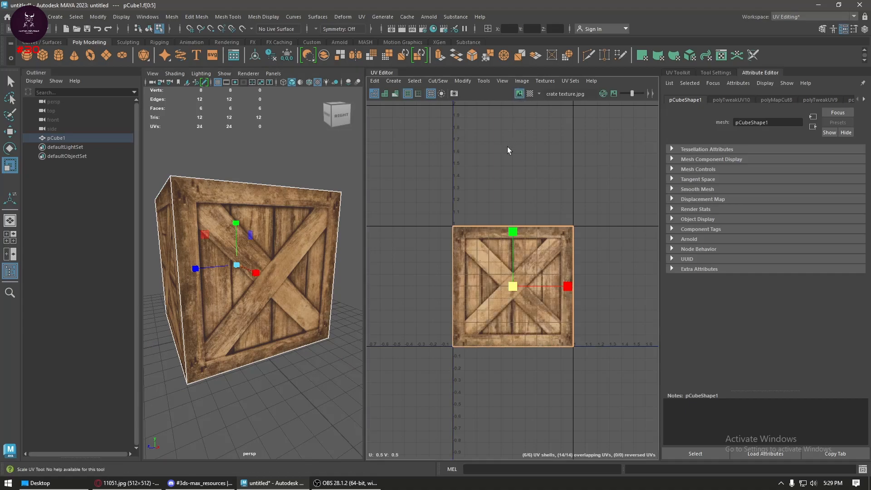
{"action": "left_click", "coordinate": [576, 290]}
{"action": "scroll", "coordinate": [576, 290], "scroll_direction": "up", "scroll_amount": 3}
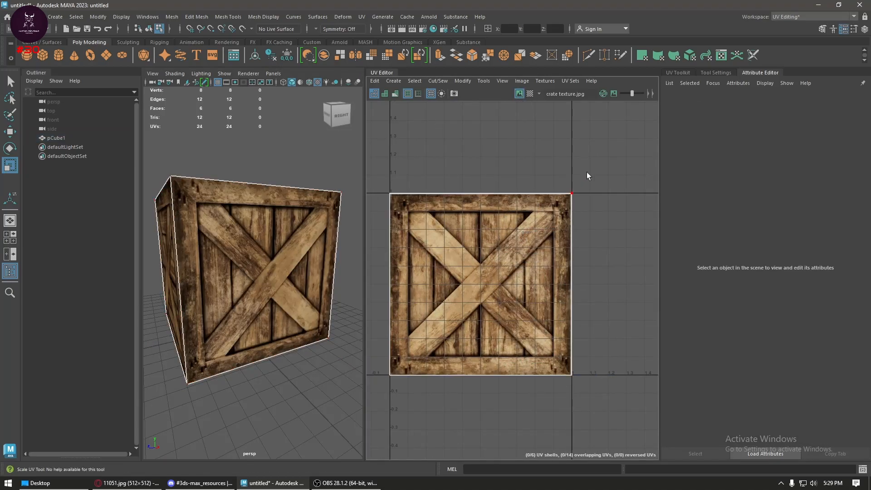
- Select the UVs along the side edge of the stacked shells to check them against the image border, and return to object mode
{"action": "left_click_drag", "start_coordinate": [568, 402], "coordinate": [568, 402]}
{"action": "key", "text": "w"}
{"action": "left_click", "coordinate": [609, 282]}
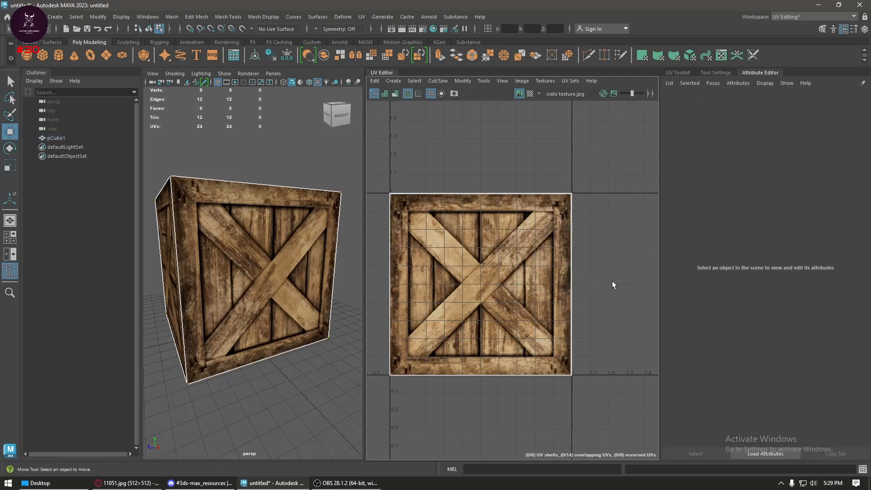
{"action": "left_click_drag", "start_coordinate": [553, 357], "coordinate": [555, 354]}
{"action": "mouse_move", "coordinate": [628, 287]}
{"action": "left_mouse_down"}
{"action": "mouse_move", "coordinate": [611, 285]}
{"action": "mouse_move", "coordinate": [628, 292]}
{"action": "mouse_move", "coordinate": [630, 284]}
{"action": "left_mouse_up"}
{"action": "left_click_drag", "start_coordinate": [373, 291], "coordinate": [368, 451]}
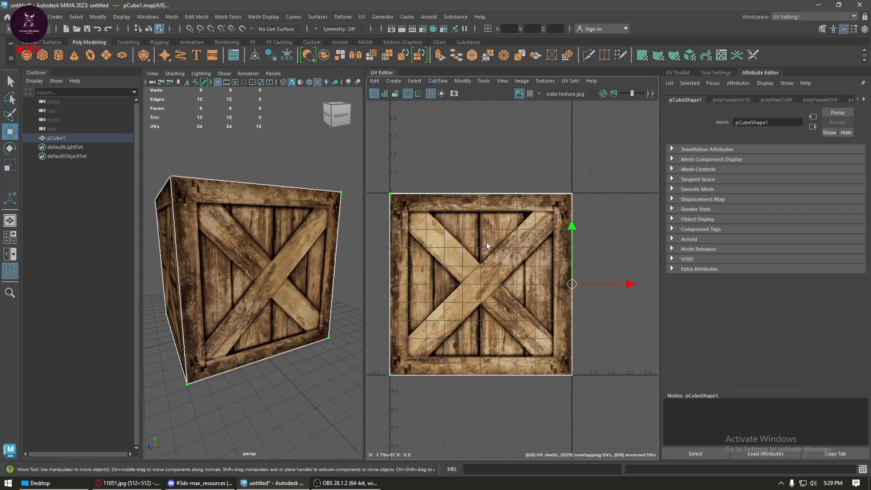
{"action": "right_click_drag", "start_coordinate": [226, 209], "coordinate": [280, 157]}
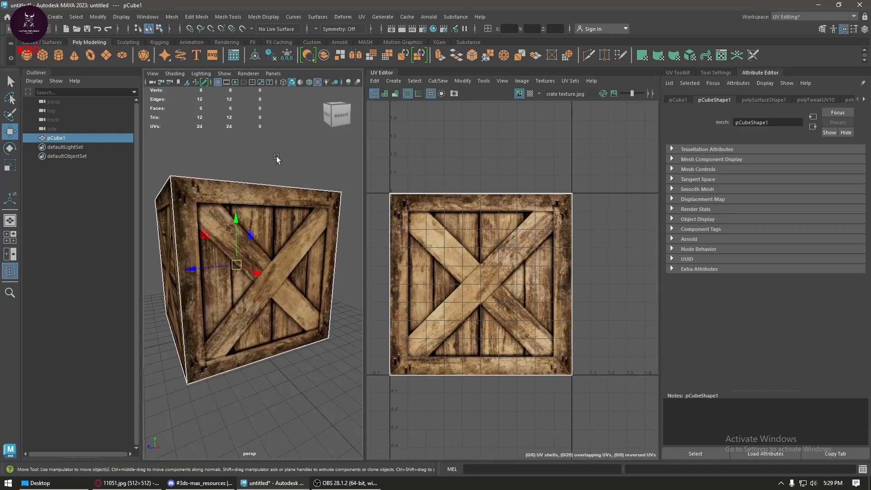
- Examine the crate texture on all sides of the deselected cube
{"action": "left_click", "coordinate": [278, 159]}
{"action": "scroll", "coordinate": [231, 288], "scroll_direction": "down", "scroll_amount": 6}
{"action": "mouse_move", "coordinate": [230, 287]}
{"action": "left_mouse_down", "text": "alt"}
{"action": "mouse_move", "coordinate": [315, 317]}
{"action": "mouse_move", "coordinate": [312, 303]}
{"action": "left_mouse_up", "text": "alt"}
{"action": "scroll", "coordinate": [265, 279], "scroll_direction": "up", "scroll_amount": 7}
{"action": "left_click_drag", "start_coordinate": [235, 293], "coordinate": [298, 293], "text": "alt"}
{"action": "scroll", "coordinate": [281, 293], "scroll_direction": "down", "scroll_amount": 7}
{"action": "scroll", "coordinate": [276, 265], "scroll_direction": "up", "scroll_amount": 6}
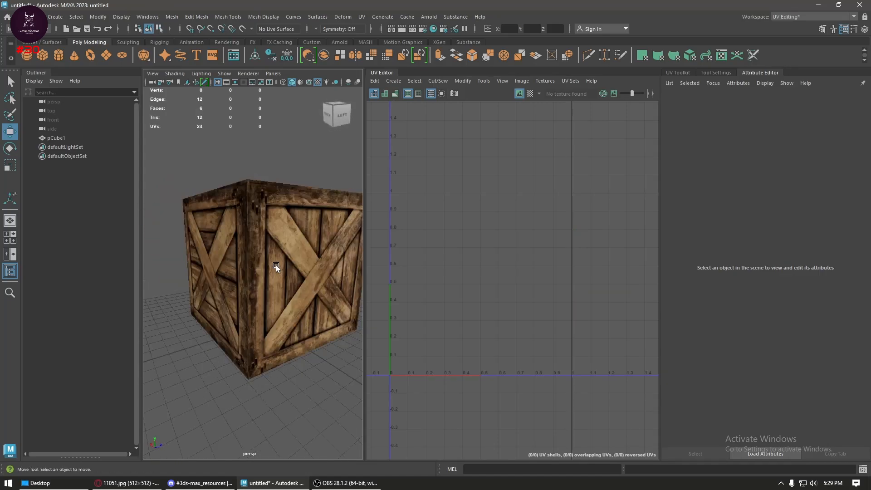
{"action": "scroll", "coordinate": [252, 240], "scroll_direction": "down", "scroll_amount": 6}
{"action": "left_click_drag", "start_coordinate": [252, 240], "coordinate": [263, 309], "text": "alt"}
{"action": "scroll", "coordinate": [284, 260], "scroll_direction": "up", "scroll_amount": 4}
{"action": "scroll", "coordinate": [282, 259], "scroll_direction": "up", "scroll_amount": 4}
{"action": "scroll", "coordinate": [281, 260], "scroll_direction": "down", "scroll_amount": 6}
{"action": "scroll", "coordinate": [272, 262], "scroll_direction": "up", "scroll_amount": 3}
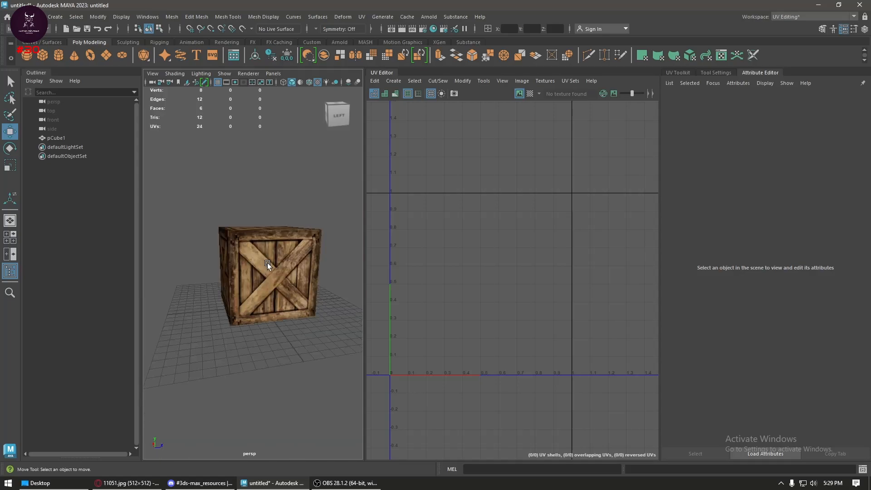
{"action": "left_click_drag", "start_coordinate": [267, 266], "coordinate": [202, 292], "text": "alt"}
- Create a tall polygon cylinder on the grid beside the crate
{"action": "left_click", "coordinate": [263, 272]}
{"action": "scroll", "coordinate": [261, 286], "scroll_direction": "down", "scroll_amount": 8}
{"action": "left_click_drag", "start_coordinate": [243, 321], "coordinate": [215, 312], "text": "alt"}
{"action": "scroll", "coordinate": [213, 307], "scroll_direction": "up", "scroll_amount": 3}
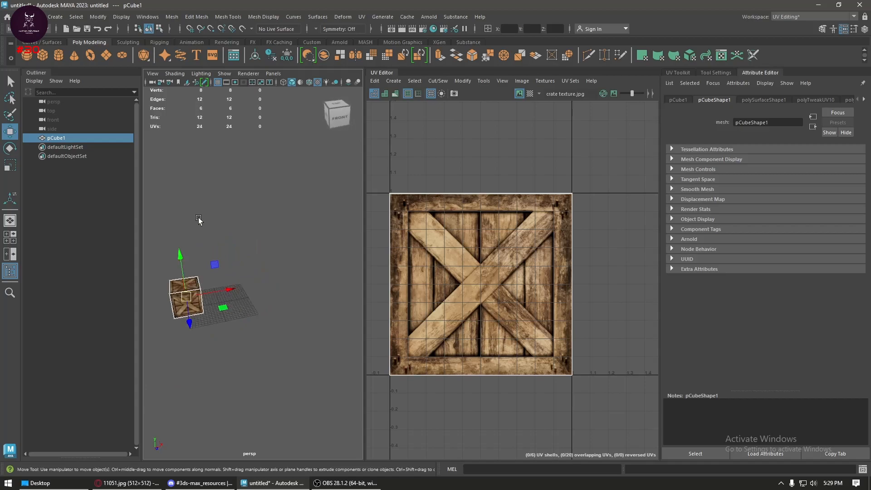
{"action": "left_click", "coordinate": [62, 59]}
{"action": "scroll", "coordinate": [290, 308], "scroll_direction": "up", "scroll_amount": 5}
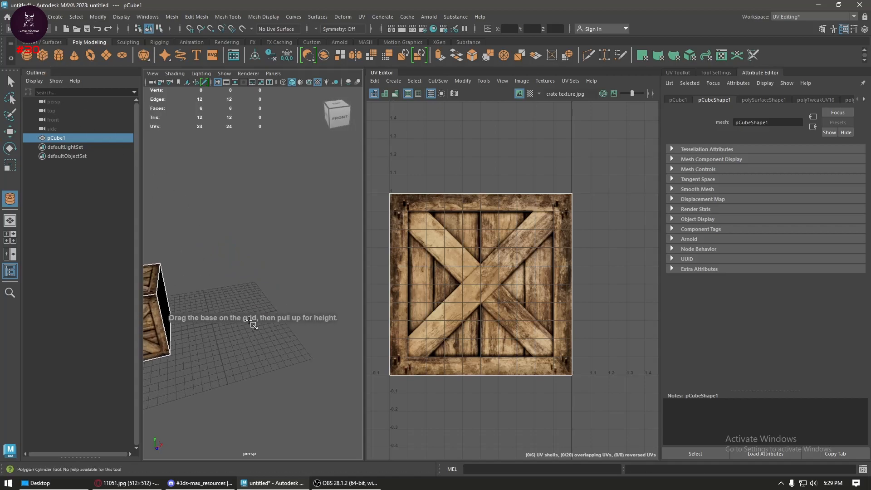
{"action": "left_click_drag", "start_coordinate": [254, 318], "coordinate": [291, 212]}
{"action": "scroll", "coordinate": [274, 240], "scroll_direction": "up", "scroll_amount": 4}
{"action": "middle_click_drag", "start_coordinate": [272, 244], "coordinate": [263, 253], "text": "alt"}
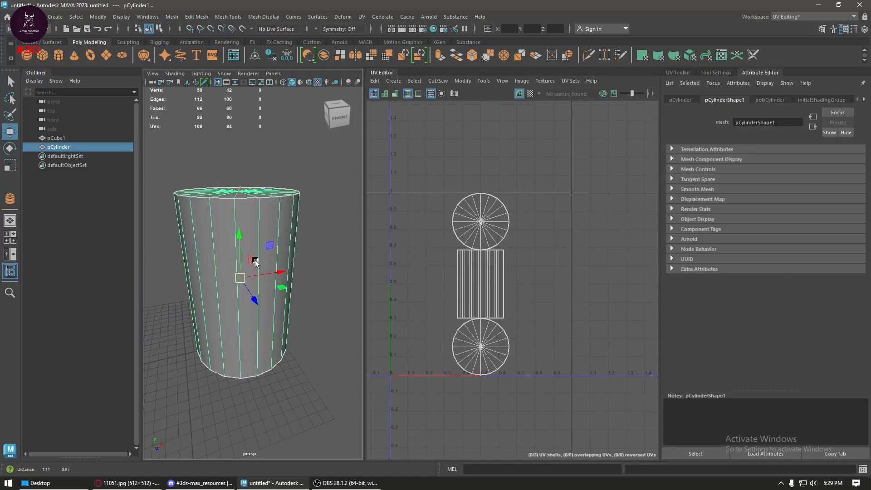
- Insert one edge loop near the cylinder's top and one near its bottom with the Multi-Cut tool
{"action": "left_click", "coordinate": [588, 56]}
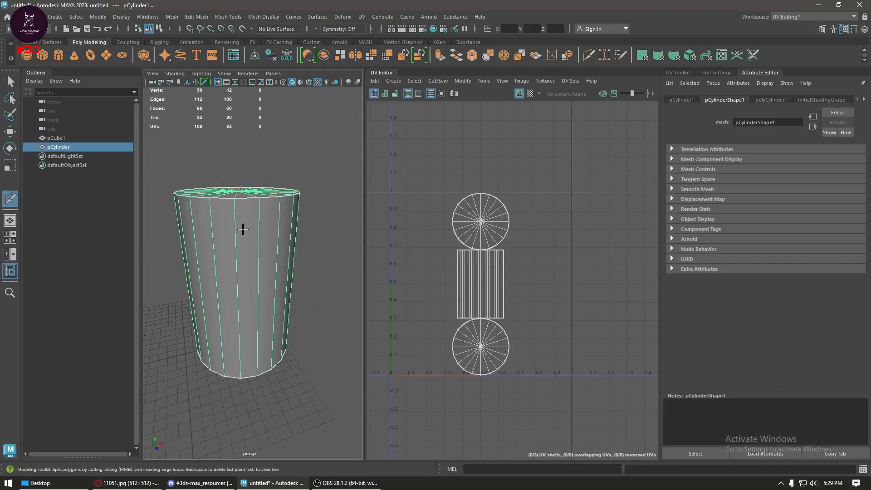
{"action": "left_click", "coordinate": [226, 212], "text": "ctrl"}
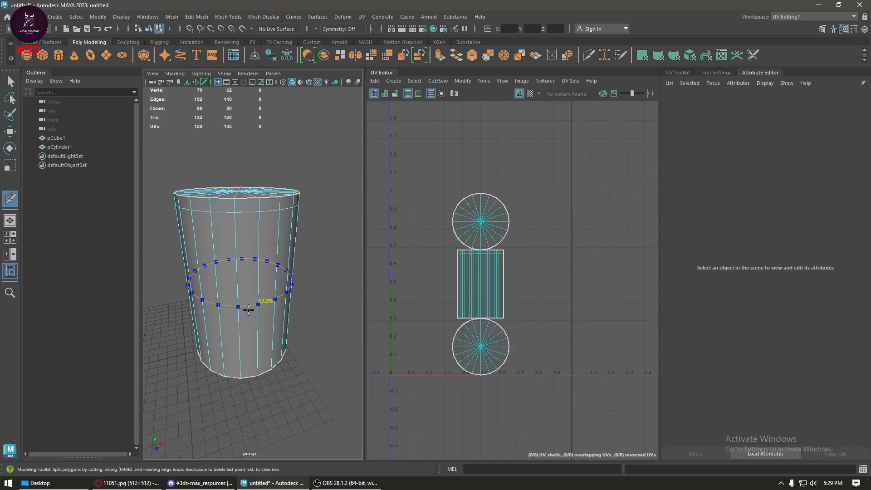
{"action": "left_click", "coordinate": [243, 365], "text": "ctrl"}
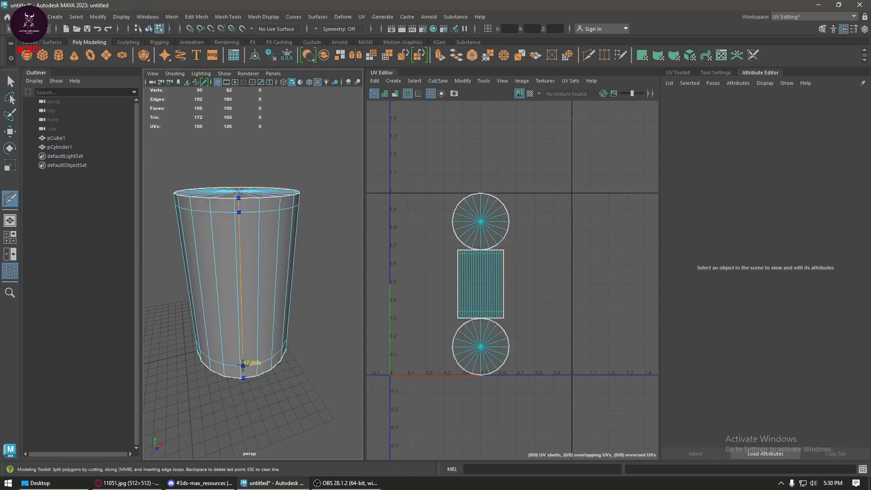
{"action": "key", "text": "w"}
- Select all faces of the cylinder's top and bottom caps
{"action": "left_click_drag", "start_coordinate": [259, 267], "coordinate": [255, 161], "text": "alt"}
{"action": "right_click_drag", "start_coordinate": [255, 157], "coordinate": [254, 177]}
{"action": "key", "text": "Tab"}
{"action": "mouse_move", "coordinate": [247, 186]}
{"action": "left_mouse_down"}
{"action": "mouse_move", "coordinate": [206, 153]}
{"action": "mouse_move", "coordinate": [236, 175]}
{"action": "mouse_move", "coordinate": [200, 163]}
{"action": "left_mouse_up"}
{"action": "left_click_drag", "start_coordinate": [278, 216], "coordinate": [271, 136], "text": "alt"}
{"action": "scroll", "coordinate": [254, 354], "scroll_direction": "down", "scroll_amount": 3}
{"action": "middle_click_drag", "start_coordinate": [296, 290], "coordinate": [329, 213], "text": "alt"}
{"action": "key", "text": "Tab"}
{"action": "mouse_move", "coordinate": [235, 289]}
{"action": "left_mouse_down", "text": "shift"}
{"action": "mouse_move", "coordinate": [293, 332]}
{"action": "mouse_move", "coordinate": [232, 287]}
{"action": "left_mouse_up", "text": "shift"}
- Scale both cap face groups inward to taper the cylinder's ends, and select the whole cylinder in object mode
{"action": "left_click_drag", "start_coordinate": [268, 254], "coordinate": [263, 297], "text": "alt"}
{"action": "key", "text": "r"}
{"action": "key", "text": "w"}
{"action": "key", "text": "r"}
{"action": "right_click_drag", "start_coordinate": [269, 217], "coordinate": [306, 170]}
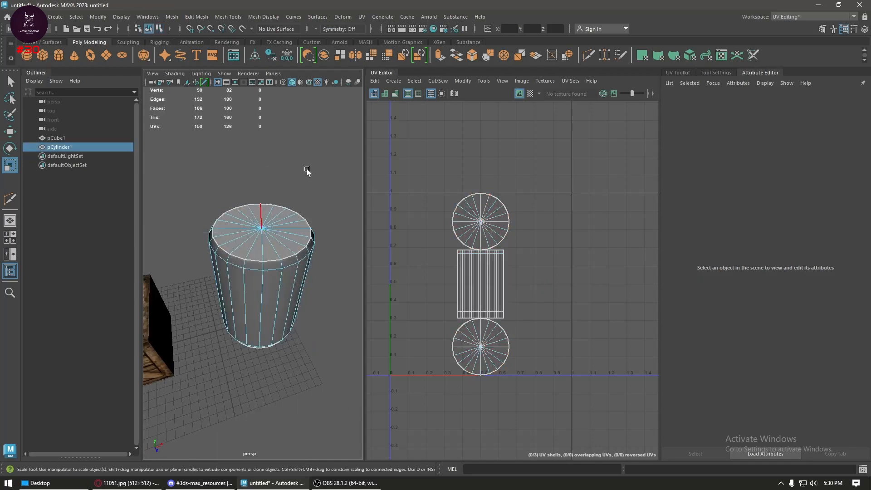
{"action": "left_click", "coordinate": [307, 170]}
{"action": "scroll", "coordinate": [286, 285], "scroll_direction": "up", "scroll_amount": 5}
{"action": "left_click_drag", "start_coordinate": [286, 286], "coordinate": [275, 267], "text": "alt"}
{"action": "left_click", "coordinate": [275, 267]}
{"action": "middle_click_drag", "start_coordinate": [276, 285], "coordinate": [248, 316], "text": "alt"}
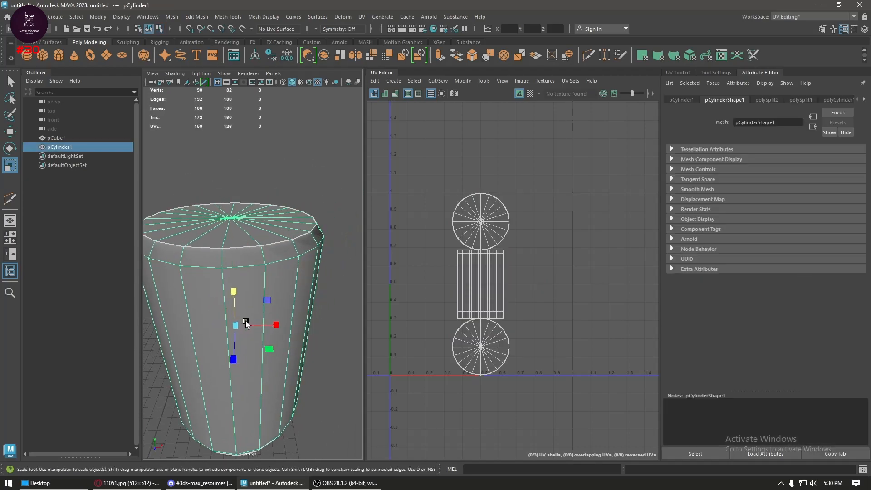
{"action": "key", "text": "w"}
- Switch to the browser, close the crate image page and run an image search for "can textures"
{"action": "left_click", "coordinate": [131, 485]}
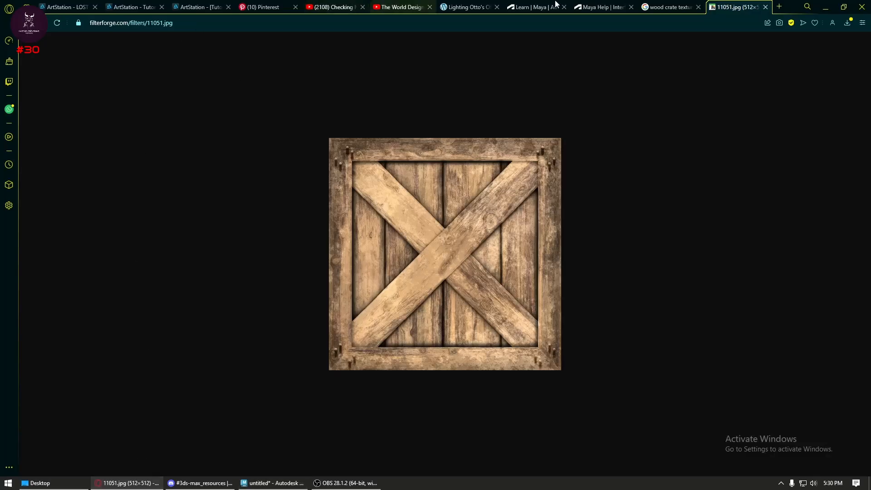
{"action": "left_click", "coordinate": [767, 7]}
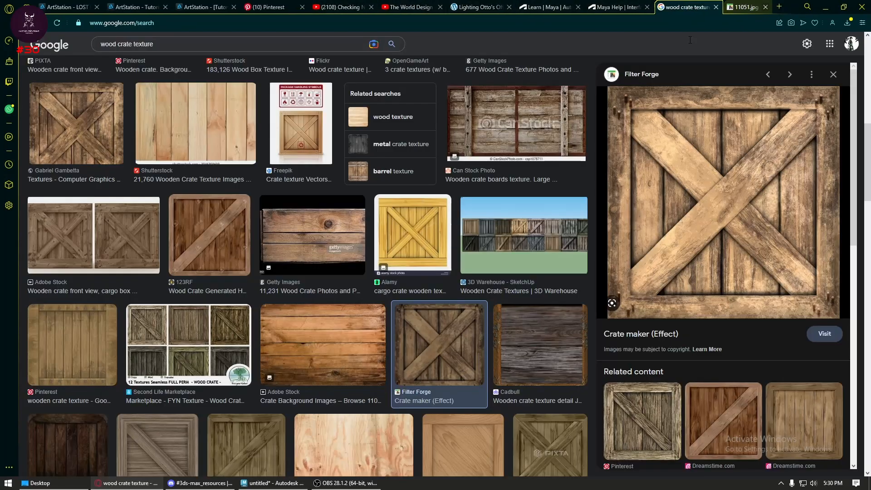
{"action": "left_click_drag", "start_coordinate": [156, 44], "coordinate": [62, 40]}
{"action": "type", "text": "can text"}
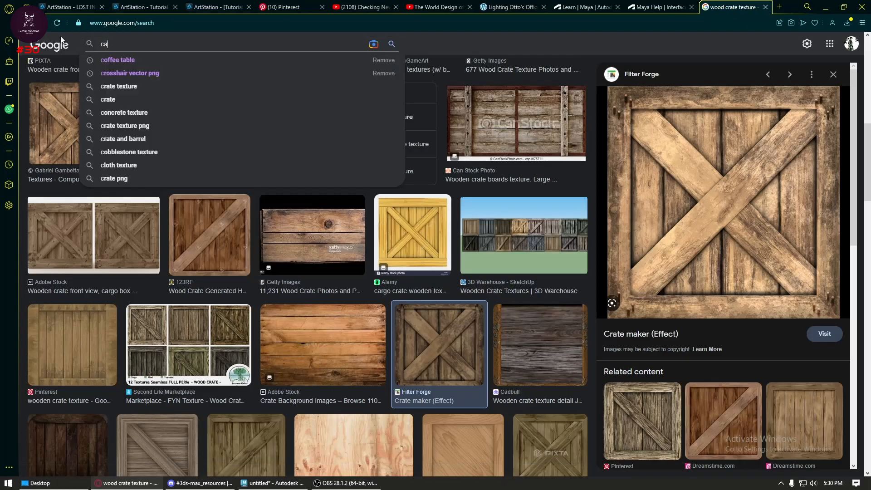
{"action": "key", "text": "Down"}
{"action": "key", "text": "Down"}
{"action": "key", "text": "Return"}
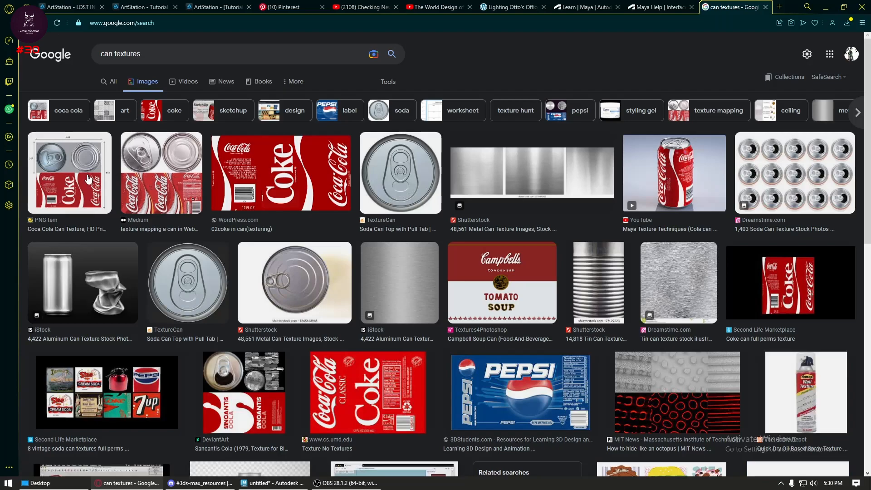
- Open the PNGitem Coca-Cola can texture at full size and save it as a PNG in the uv intro folder
{"action": "left_click", "coordinate": [89, 179]}
{"action": "scroll", "coordinate": [729, 380], "scroll_direction": "down", "scroll_amount": 5}
{"action": "scroll", "coordinate": [730, 377], "scroll_direction": "up", "scroll_amount": 8}
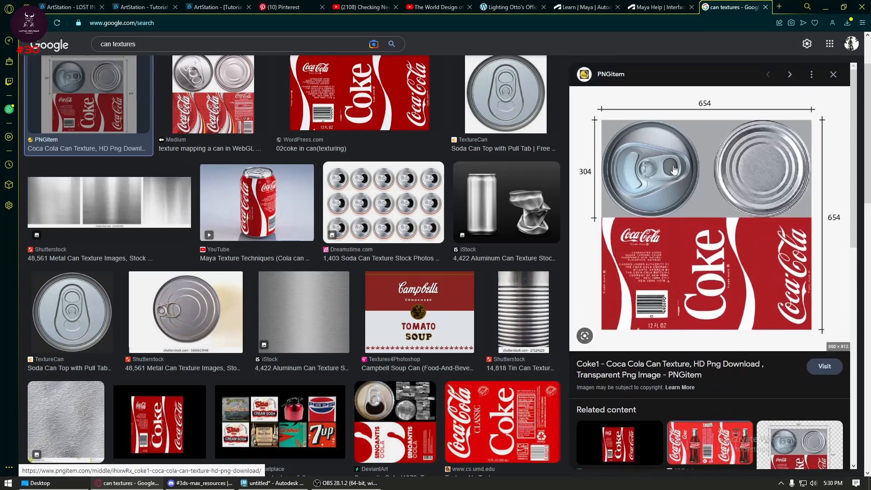
{"action": "right_click", "coordinate": [674, 166]}
{"action": "left_click", "coordinate": [725, 249]}
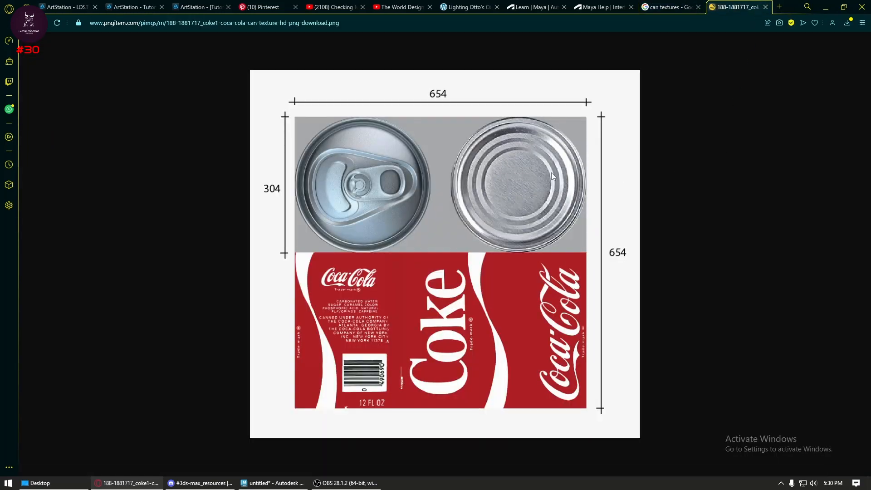
{"action": "right_click", "coordinate": [450, 185]}
{"action": "left_click", "coordinate": [463, 212]}
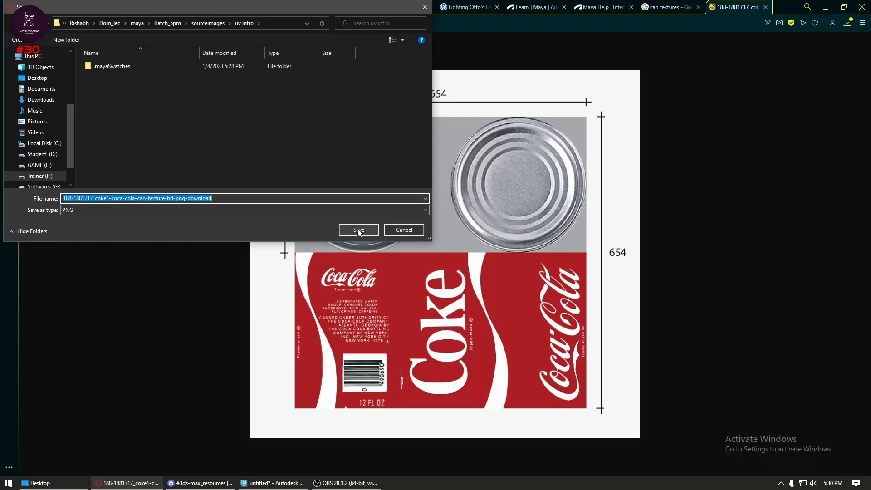
{"action": "left_click", "coordinate": [358, 231]}
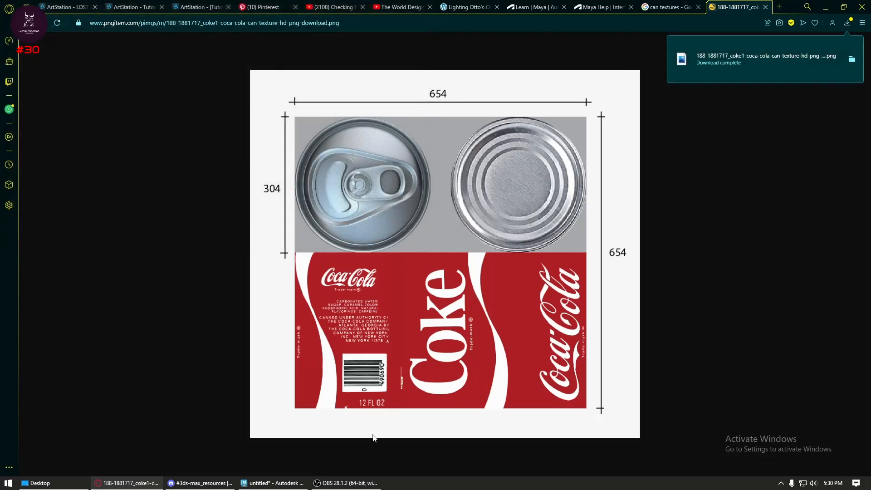
- Switch back to Maya, assign a new Lambert material to the cylinder and name it can_texture
{"action": "left_click", "coordinate": [297, 482]}
{"action": "right_click_drag", "start_coordinate": [279, 240], "coordinate": [315, 432]}
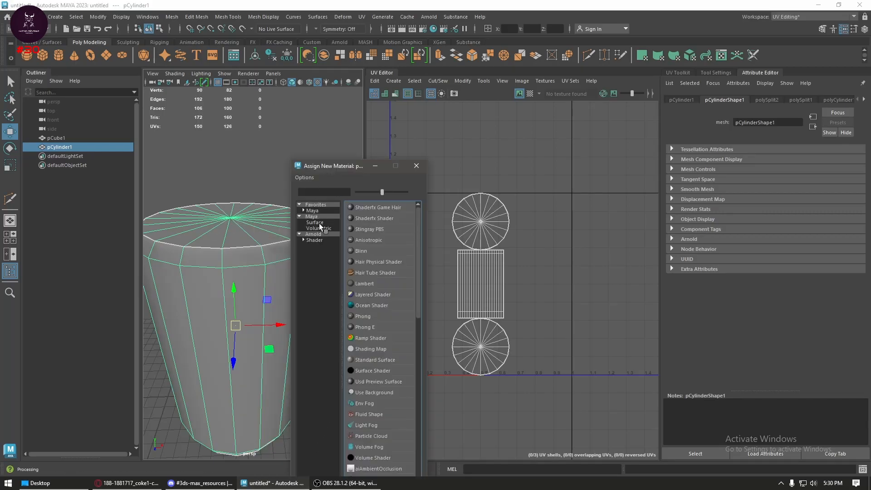
{"action": "left_click", "coordinate": [325, 212]}
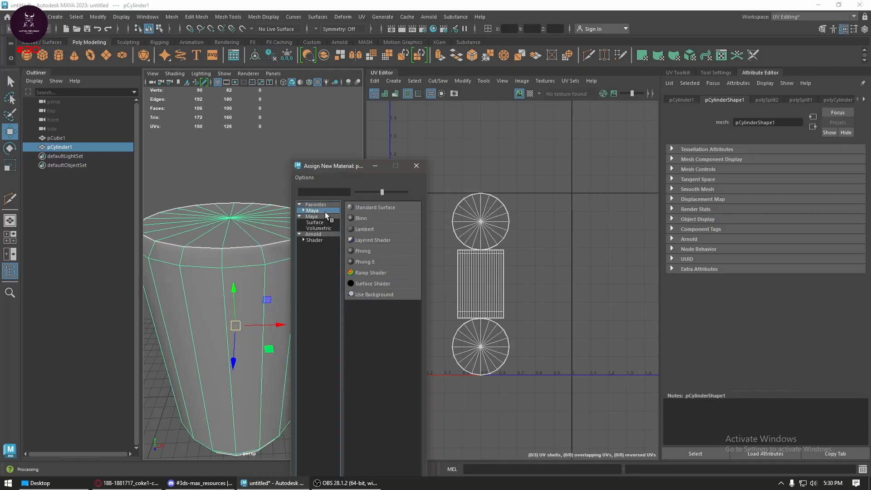
{"action": "left_click", "coordinate": [365, 230]}
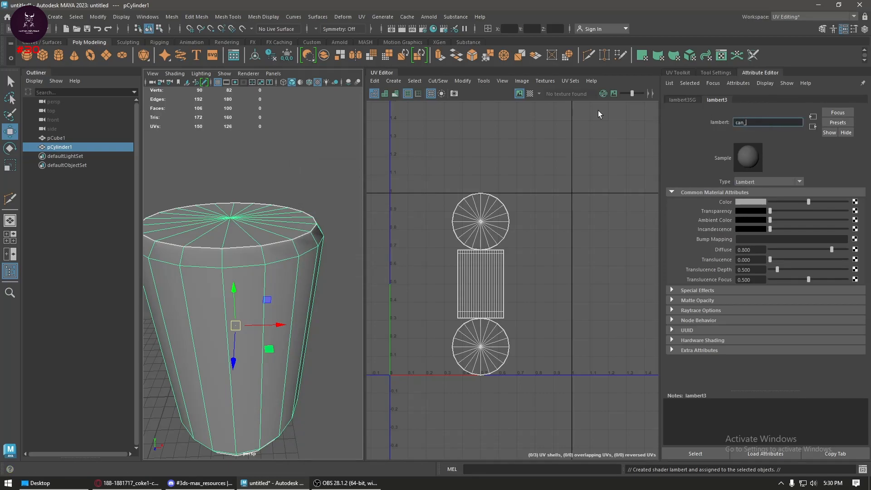
{"action": "key", "text": "Return"}
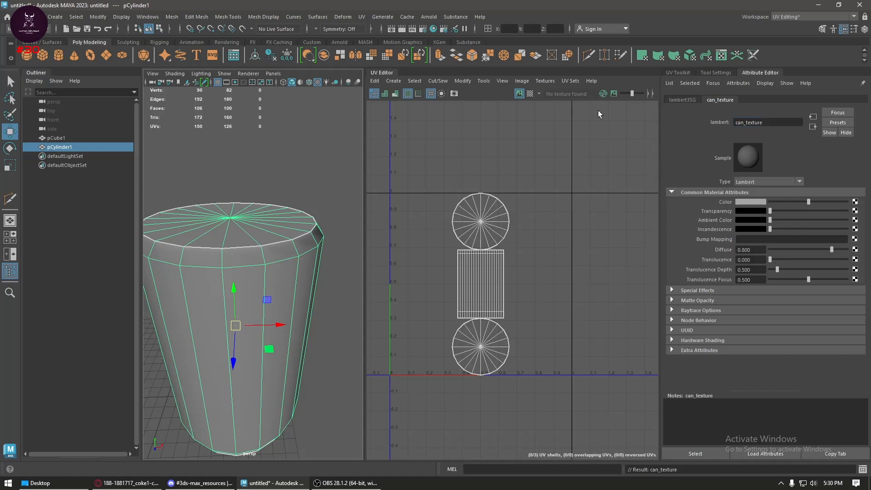
- Connect a file texture to the material's Color and load the downloaded Coca-Cola can PNG from the uv intro folder
{"action": "left_click", "coordinate": [856, 202]}
{"action": "left_click", "coordinate": [379, 237]}
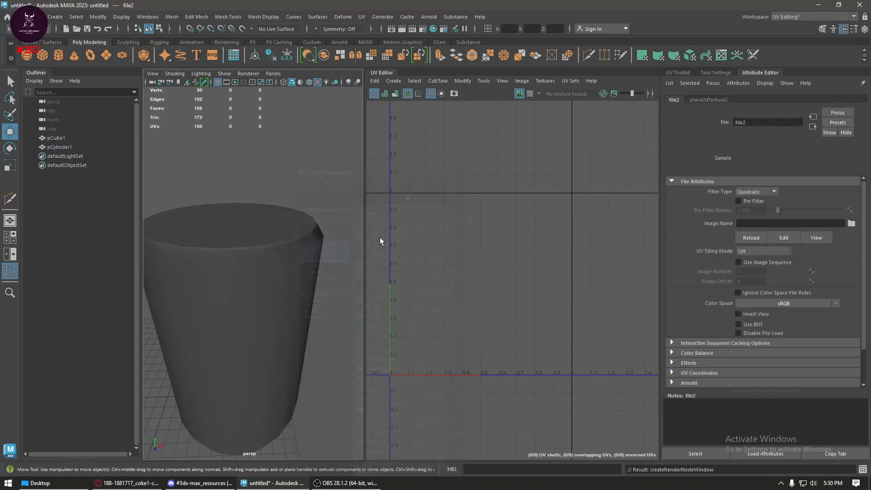
{"action": "left_click", "coordinate": [852, 224]}
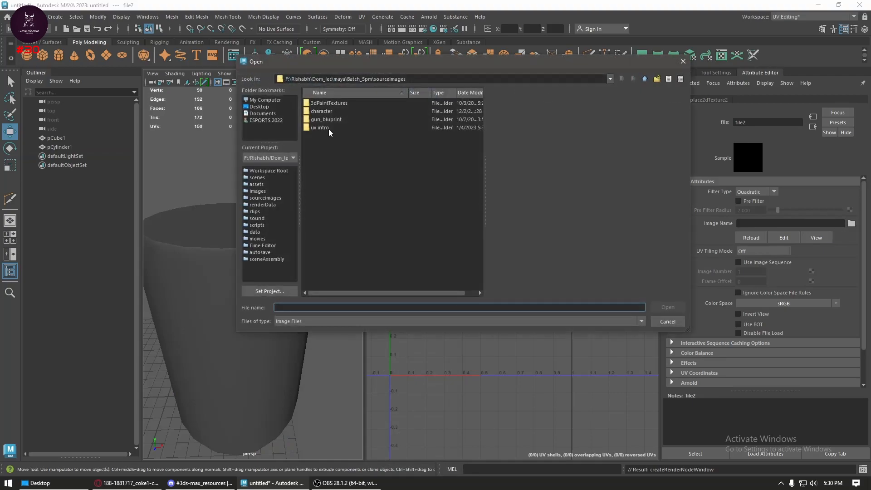
{"action": "left_click", "coordinate": [334, 111]}
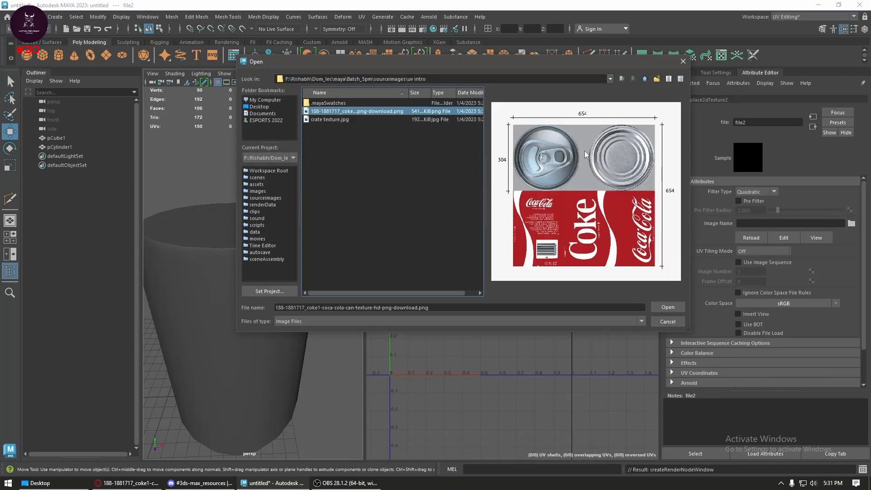
{"action": "left_click", "coordinate": [667, 307]}
{"action": "scroll", "coordinate": [251, 317], "scroll_direction": "down", "scroll_amount": 3}
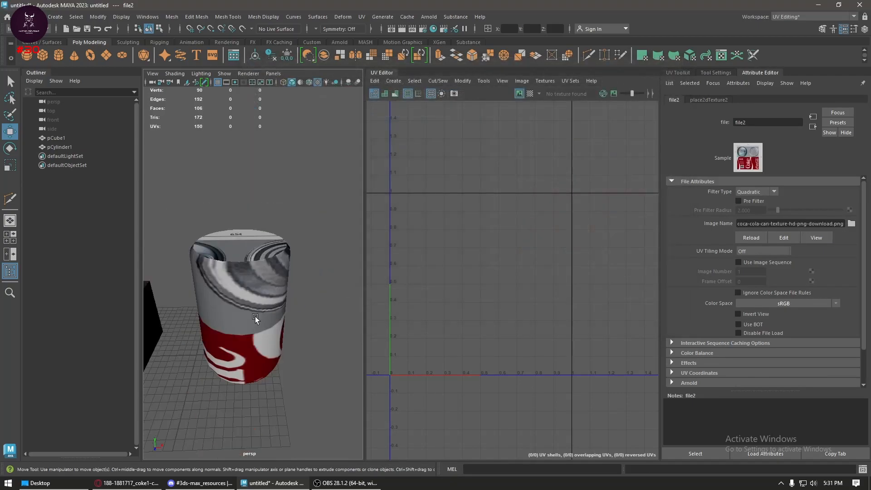
- Select the cylinder's side UV shell and move it outside the texture image, clear of the cap shells
{"action": "left_click", "coordinate": [269, 286]}
{"action": "scroll", "coordinate": [477, 233], "scroll_direction": "up", "scroll_amount": 3}
{"action": "middle_click_drag", "start_coordinate": [505, 301], "coordinate": [512, 262], "text": "alt"}
{"action": "scroll", "coordinate": [543, 262], "scroll_direction": "down", "scroll_amount": 5}
{"action": "left_click", "coordinate": [498, 219]}
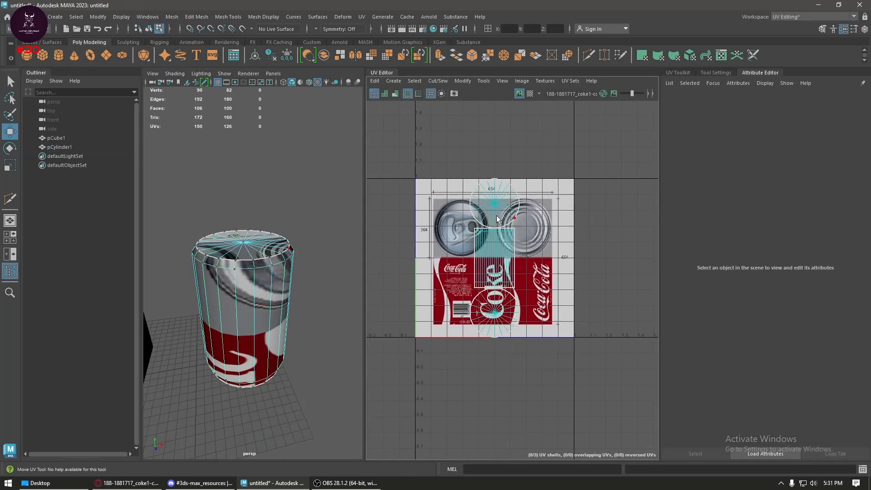
{"action": "left_click", "coordinate": [495, 267]}
{"action": "key", "text": "ctrl+u"}
{"action": "left_click_drag", "start_coordinate": [495, 256], "coordinate": [627, 229]}
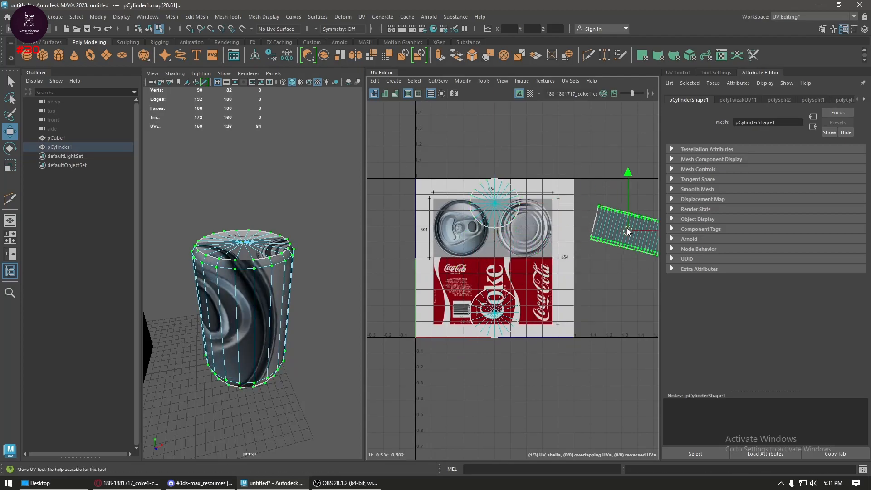
- Move the top cap's UV shell onto the pull-tab lid image and scale it to fit the lid's outline
{"action": "left_click", "coordinate": [505, 312]}
{"action": "key", "text": "ctrl+u"}
{"action": "scroll", "coordinate": [499, 229], "scroll_direction": "up", "scroll_amount": 4}
{"action": "left_click", "coordinate": [485, 192]}
{"action": "left_click_drag", "start_coordinate": [343, 242], "coordinate": [334, 291], "text": "alt"}
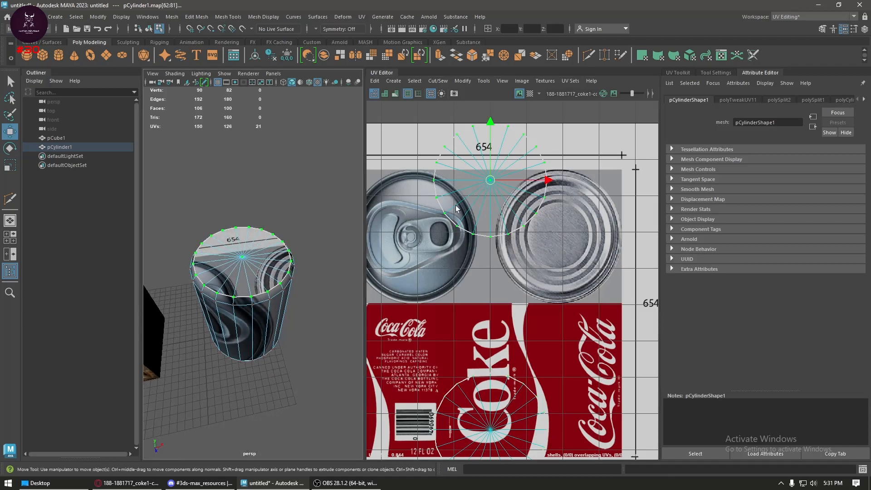
{"action": "left_click_drag", "start_coordinate": [482, 185], "coordinate": [399, 232]}
{"action": "scroll", "coordinate": [436, 243], "scroll_direction": "up", "scroll_amount": 3}
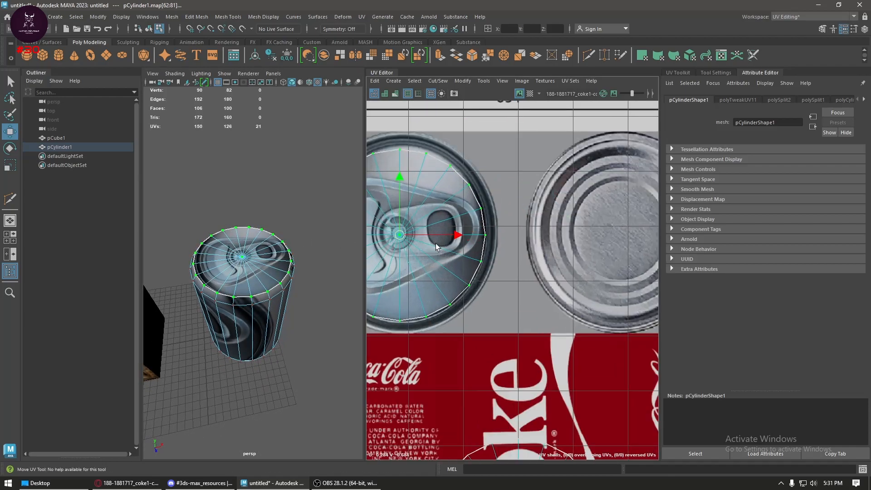
{"action": "left_click_drag", "start_coordinate": [470, 242], "coordinate": [477, 232]}
{"action": "key", "text": "r"}
{"action": "left_click_drag", "start_coordinate": [473, 176], "coordinate": [473, 180]}
{"action": "key", "text": "w"}
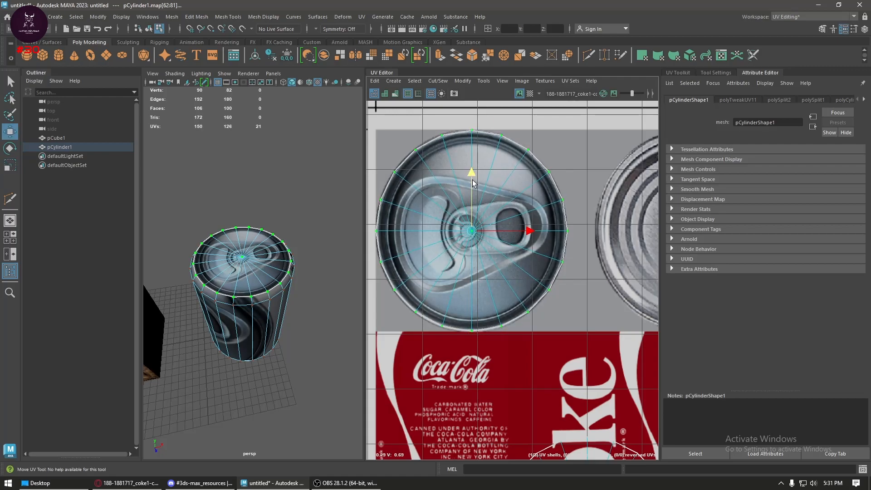
{"action": "scroll", "coordinate": [512, 271], "scroll_direction": "down", "scroll_amount": 5}
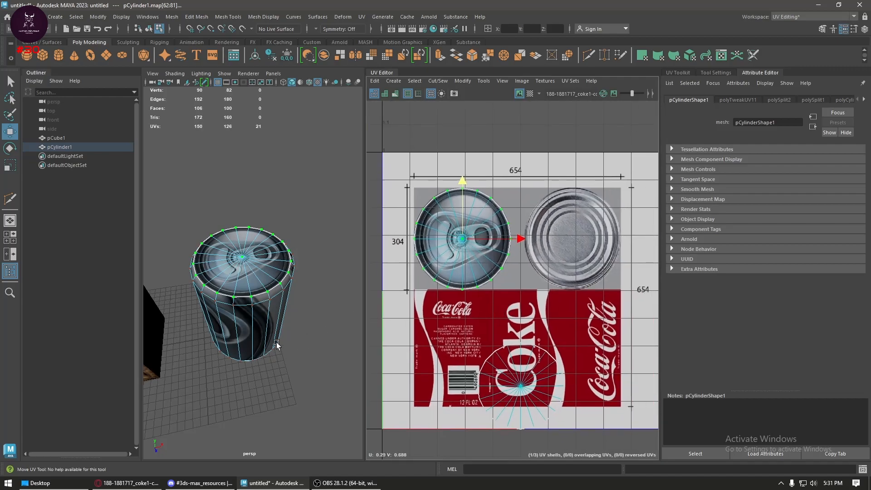
- Move the bottom cap's UV shell onto the ringed can-base image and scale it to match the base's outline
{"action": "scroll", "coordinate": [504, 290], "scroll_direction": "down", "scroll_amount": 2}
{"action": "left_click", "coordinate": [518, 346]}
{"action": "left_click_drag", "start_coordinate": [519, 346], "coordinate": [572, 253]}
{"action": "left_click_drag", "start_coordinate": [561, 334], "coordinate": [514, 257]}
{"action": "scroll", "coordinate": [552, 253], "scroll_direction": "up", "scroll_amount": 5}
{"action": "key", "text": "r"}
{"action": "key", "text": "w"}
{"action": "left_click_drag", "start_coordinate": [506, 216], "coordinate": [508, 200]}
{"action": "key", "text": "r"}
{"action": "key", "text": "w"}
{"action": "left_click_drag", "start_coordinate": [245, 269], "coordinate": [267, 261], "text": "alt"}
{"action": "scroll", "coordinate": [535, 323], "scroll_direction": "down", "scroll_amount": 6}
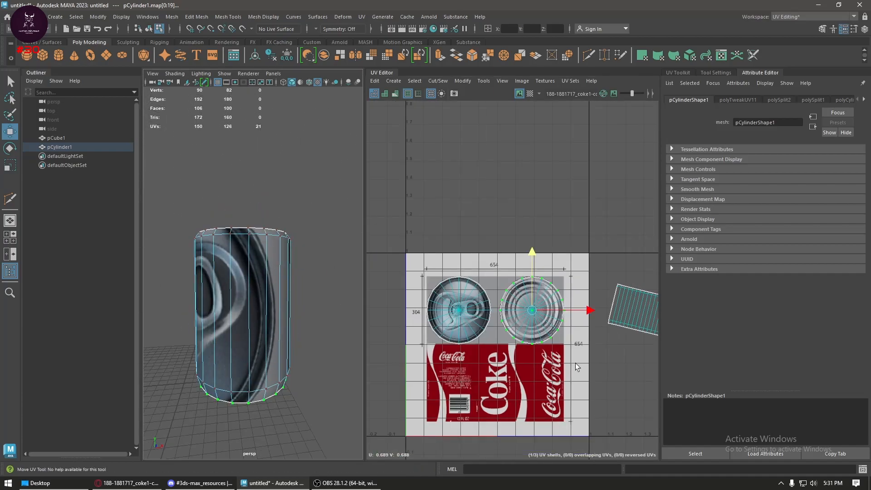
- Select the tilted side UV shell and rotate it until it lies horizontally
{"action": "middle_click_drag", "start_coordinate": [647, 350], "coordinate": [493, 298], "text": "alt"}
{"action": "left_click", "coordinate": [518, 260]}
{"action": "scroll", "coordinate": [522, 262], "scroll_direction": "up", "scroll_amount": 5}
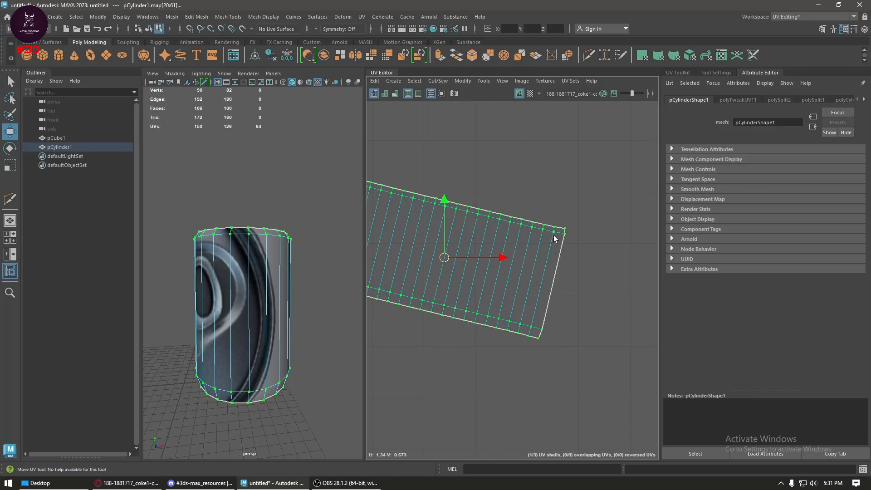
{"action": "key", "text": "e"}
{"action": "left_click_drag", "start_coordinate": [498, 259], "coordinate": [503, 244]}
- Flatten the last two UV columns at the side shell's end by scaling each one horizontally
{"action": "left_click_drag", "start_coordinate": [590, 166], "coordinate": [555, 343]}
{"action": "key", "text": "r"}
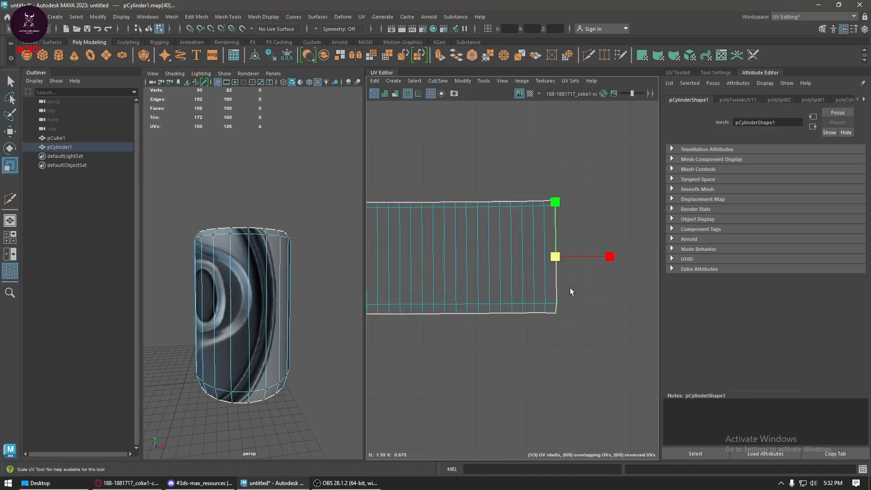
{"action": "left_click", "coordinate": [608, 257]}
{"action": "left_click_drag", "start_coordinate": [539, 185], "coordinate": [547, 352]}
{"action": "left_click_drag", "start_coordinate": [599, 257], "coordinate": [544, 255]}
- Select the whole side UV shell and apply Straighten UVs to it
{"action": "key", "text": "w"}
{"action": "right_click_drag", "start_coordinate": [505, 204], "coordinate": [421, 155]}
{"action": "left_click", "coordinate": [488, 224]}
{"action": "left_click", "coordinate": [678, 72]}
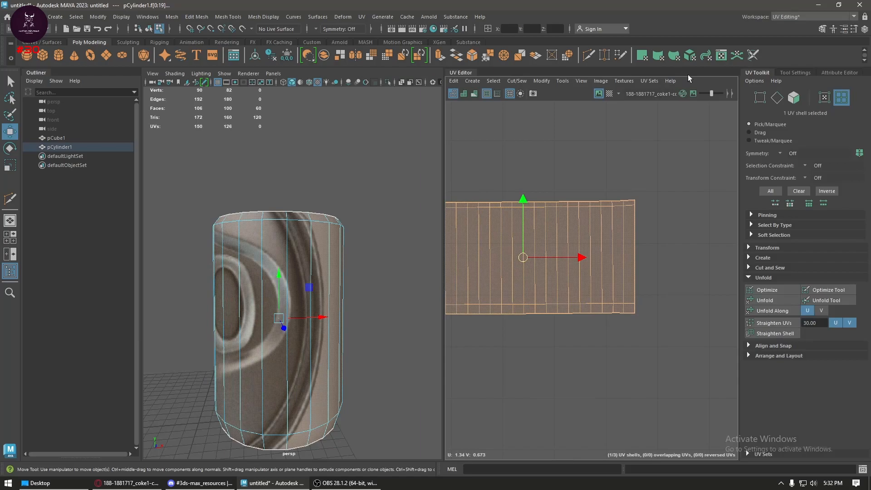
{"action": "left_click", "coordinate": [770, 321]}
- Move the side UV shell over the red Coke label and scale it vertically to the label's height
{"action": "scroll", "coordinate": [576, 327], "scroll_direction": "down", "scroll_amount": 5}
{"action": "middle_click_drag", "start_coordinate": [586, 355], "coordinate": [668, 300], "text": "alt"}
{"action": "middle_click_drag", "start_coordinate": [647, 240], "coordinate": [514, 297]}
{"action": "scroll", "coordinate": [535, 286], "scroll_direction": "up", "scroll_amount": 2}
{"action": "key", "text": "r"}
{"action": "left_click_drag", "start_coordinate": [531, 235], "coordinate": [532, 186]}
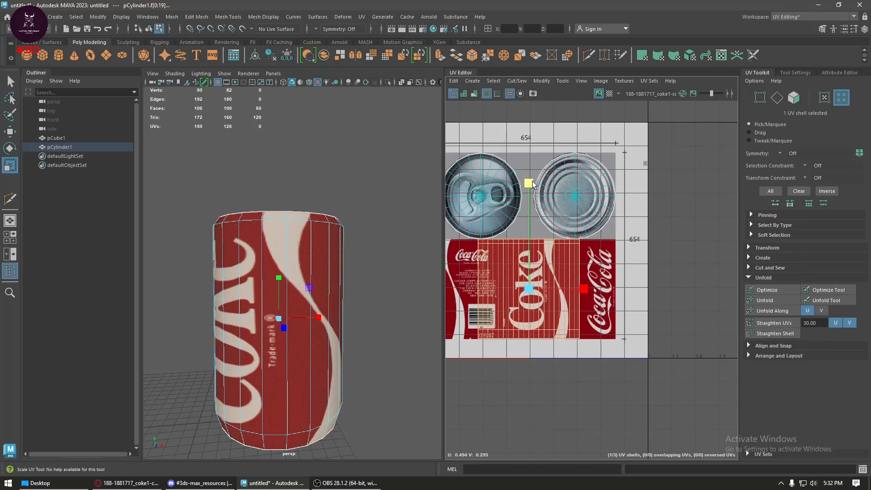
- Stretch the side UV shell horizontally and adjust its position to cover the full width of the red label
{"action": "scroll", "coordinate": [540, 225], "scroll_direction": "up", "scroll_amount": 2}
{"action": "key", "text": "w"}
{"action": "key", "text": "r"}
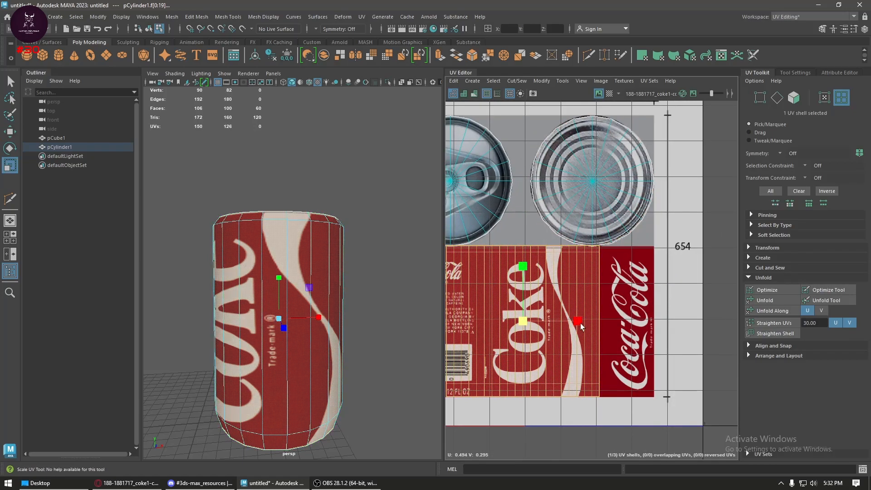
{"action": "left_click_drag", "start_coordinate": [574, 320], "coordinate": [613, 321]}
{"action": "scroll", "coordinate": [558, 317], "scroll_direction": "down", "scroll_amount": 3}
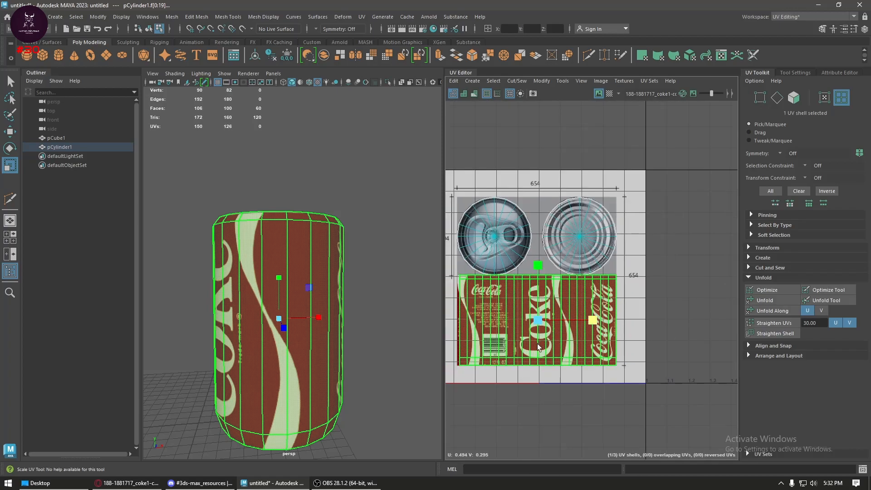
{"action": "middle_click_drag", "start_coordinate": [541, 343], "coordinate": [610, 325], "text": "alt"}
{"action": "key", "text": "w"}
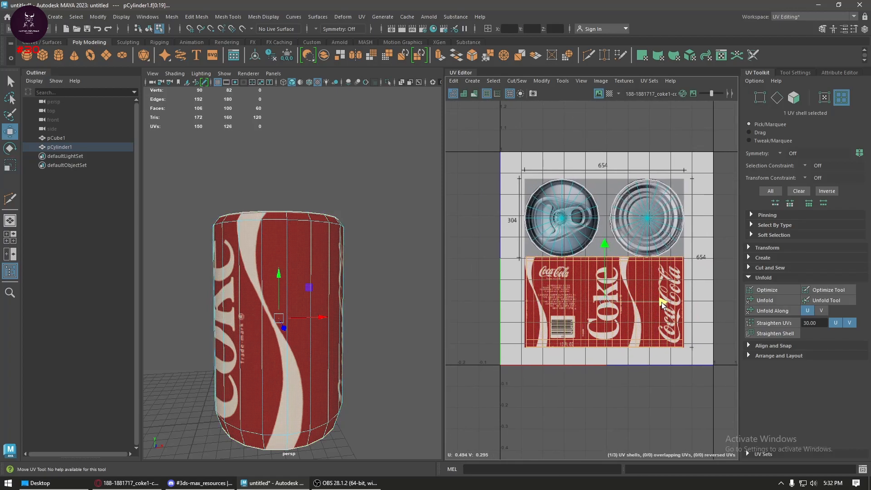
{"action": "key", "text": "r"}
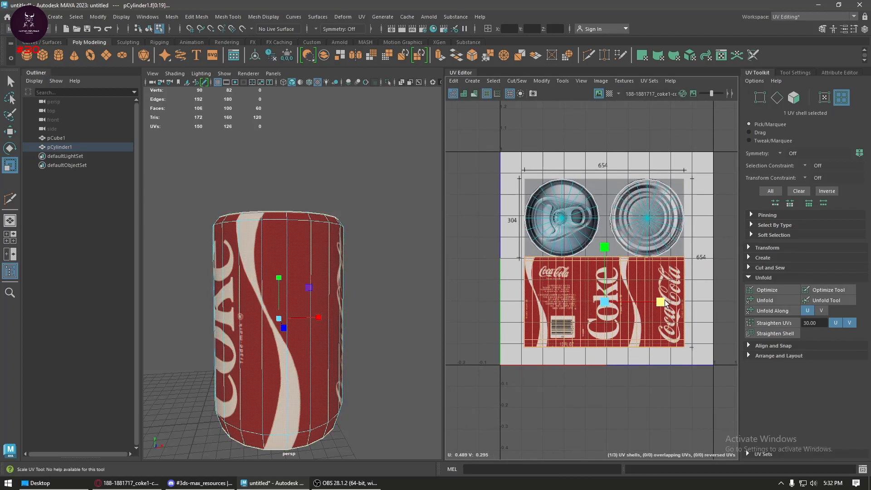
- Return the can to object mode and deselect it
{"action": "left_click_drag", "start_coordinate": [231, 306], "coordinate": [348, 313], "text": "alt"}
{"action": "key", "text": "w"}
{"action": "right_click_drag", "start_coordinate": [319, 217], "coordinate": [386, 198]}
{"action": "right_click_drag", "start_coordinate": [319, 217], "coordinate": [367, 205]}
{"action": "left_click_drag", "start_coordinate": [345, 318], "coordinate": [317, 345], "text": "alt"}
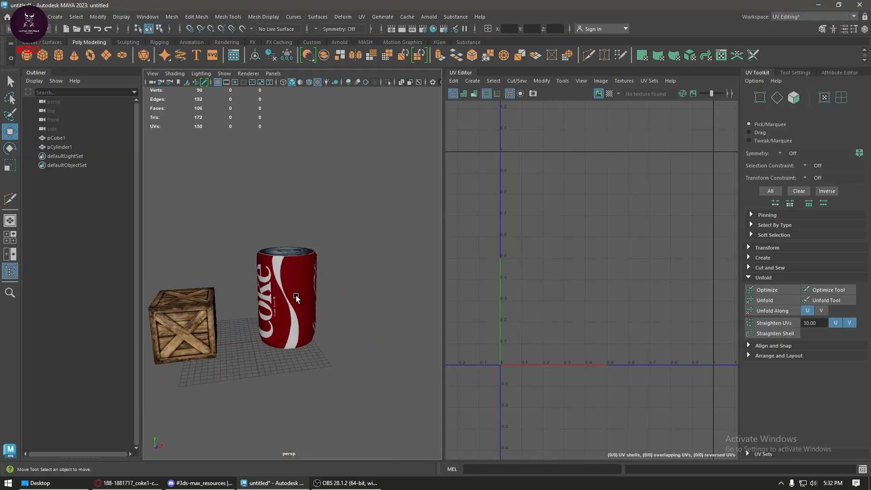
- Examine the textured can and crate side by side, and select the crate to inspect its texture and UV layout closely
{"action": "left_click", "coordinate": [315, 347]}
{"action": "scroll", "coordinate": [315, 347], "scroll_direction": "down", "scroll_amount": 3}
{"action": "left_click", "coordinate": [309, 340]}
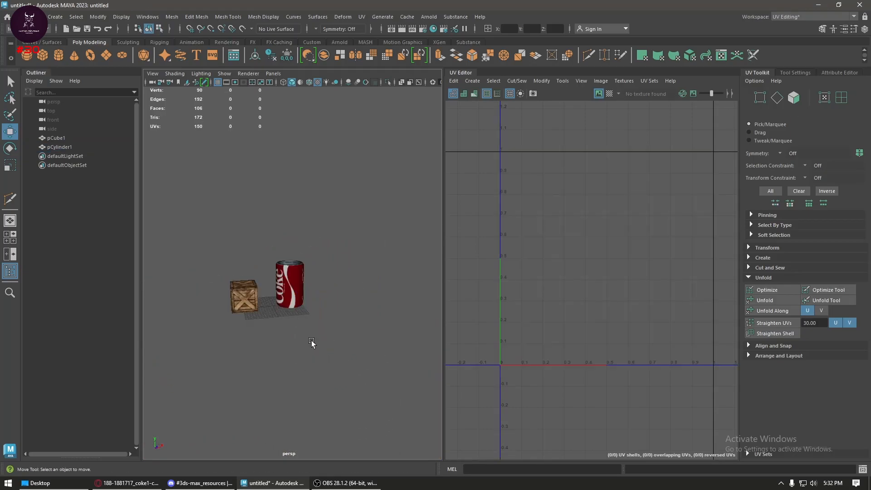
{"action": "middle_click_drag", "start_coordinate": [295, 350], "coordinate": [343, 340], "text": "alt"}
{"action": "scroll", "coordinate": [363, 302], "scroll_direction": "up", "scroll_amount": 5}
{"action": "scroll", "coordinate": [331, 331], "scroll_direction": "down", "scroll_amount": 6}
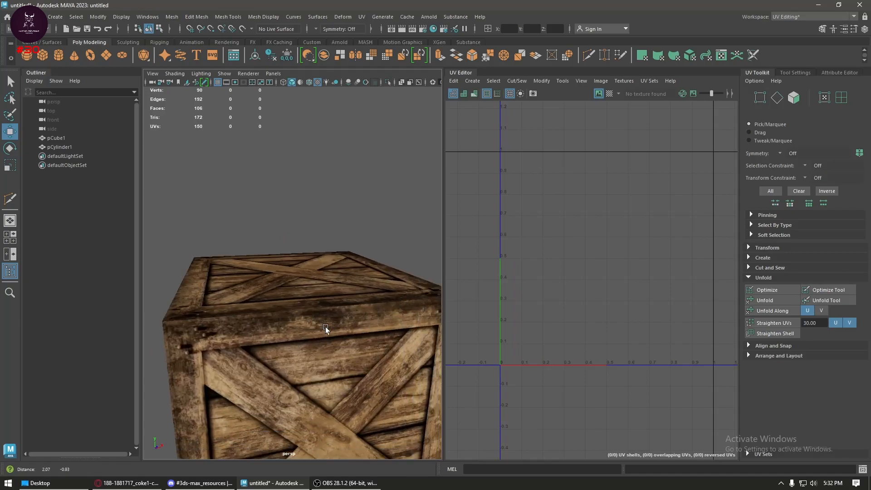
{"action": "left_click", "coordinate": [289, 283]}
{"action": "scroll", "coordinate": [295, 282], "scroll_direction": "up", "scroll_amount": 8}
{"action": "scroll", "coordinate": [295, 315], "scroll_direction": "down", "scroll_amount": 8}
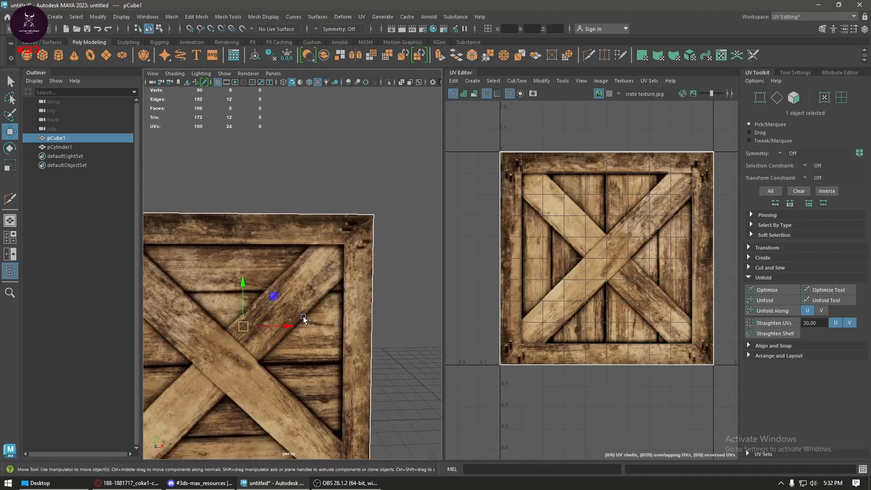
- Select the Coke can to inspect its UV shells over the can texture, and clear the selection
{"action": "left_click_drag", "start_coordinate": [336, 340], "coordinate": [312, 356], "text": "alt"}
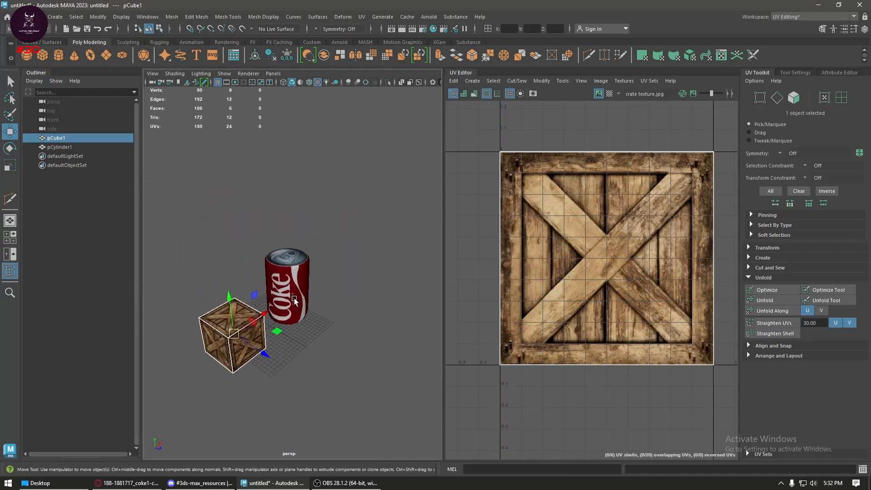
{"action": "scroll", "coordinate": [294, 298], "scroll_direction": "up", "scroll_amount": 3}
{"action": "left_click", "coordinate": [289, 279]}
{"action": "scroll", "coordinate": [333, 310], "scroll_direction": "up", "scroll_amount": 5}
{"action": "scroll", "coordinate": [333, 313], "scroll_direction": "down", "scroll_amount": 10}
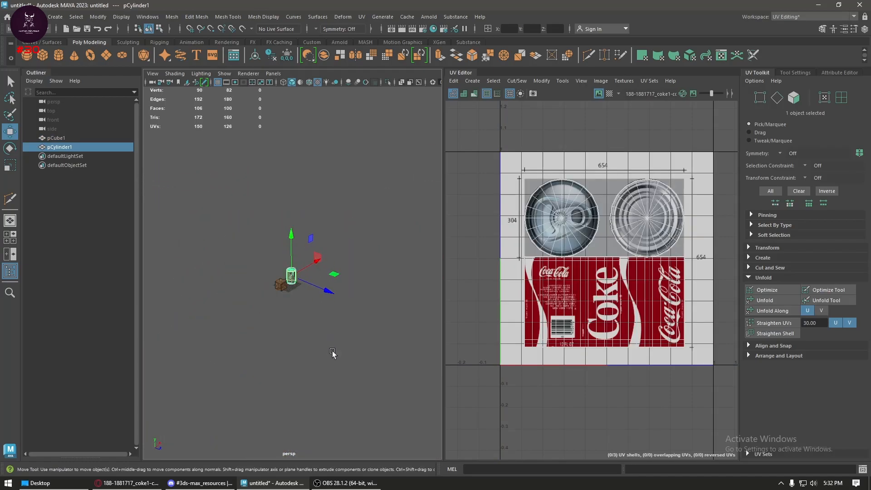
{"action": "left_click", "coordinate": [318, 312]}
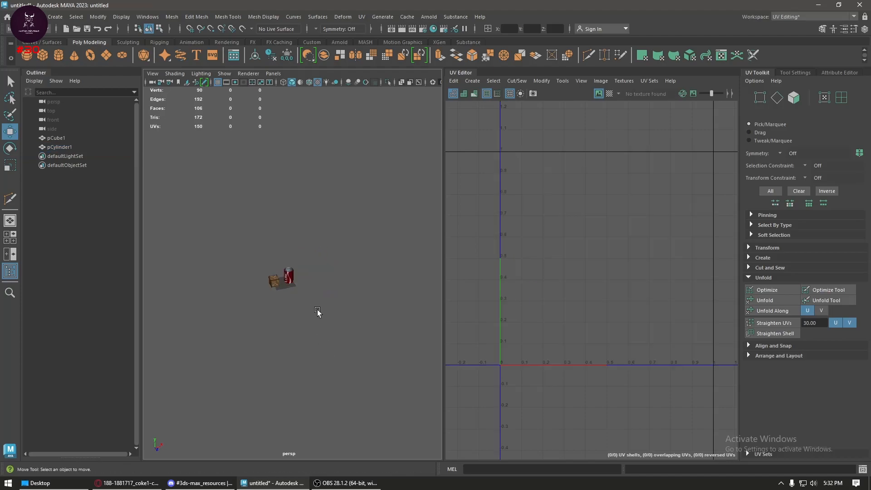
- Examine the finished crate and Coke can together from several angles and distances
{"action": "scroll", "coordinate": [330, 364], "scroll_direction": "up", "scroll_amount": 2}
{"action": "scroll", "coordinate": [272, 302], "scroll_direction": "up", "scroll_amount": 5}
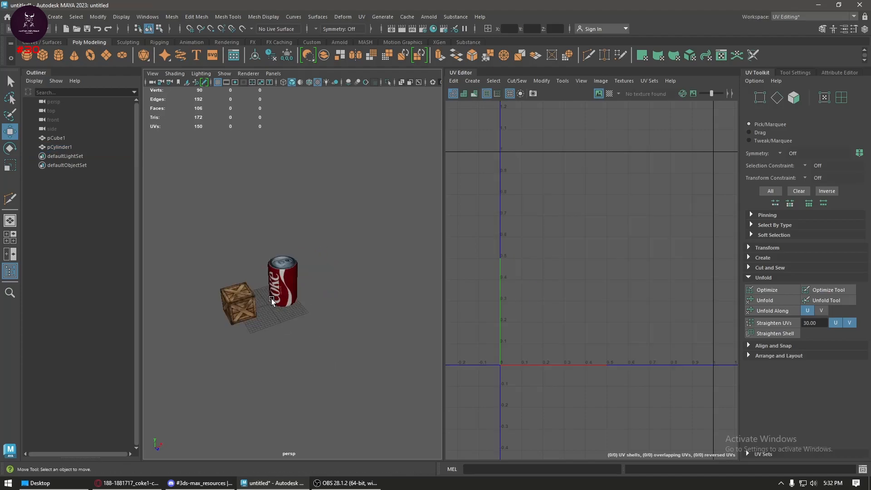
{"action": "scroll", "coordinate": [311, 307], "scroll_direction": "down", "scroll_amount": 5}
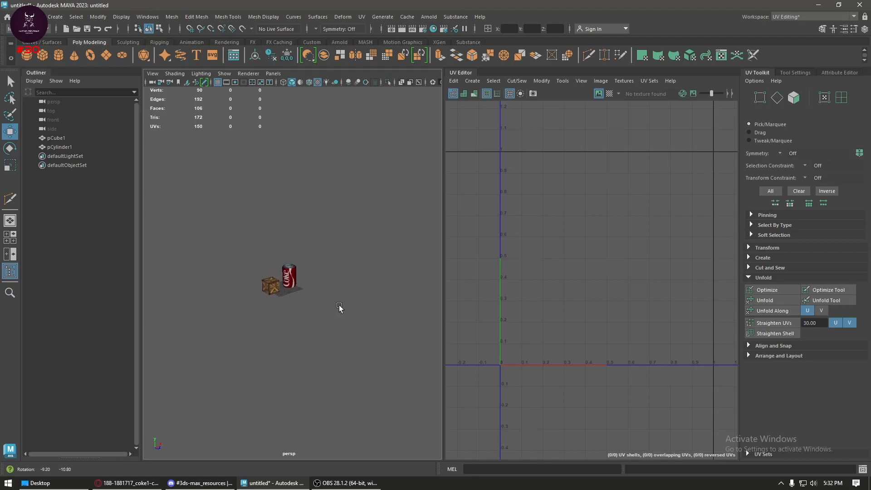
{"action": "scroll", "coordinate": [291, 316], "scroll_direction": "up", "scroll_amount": 3}
{"action": "scroll", "coordinate": [236, 328], "scroll_direction": "up", "scroll_amount": 2}
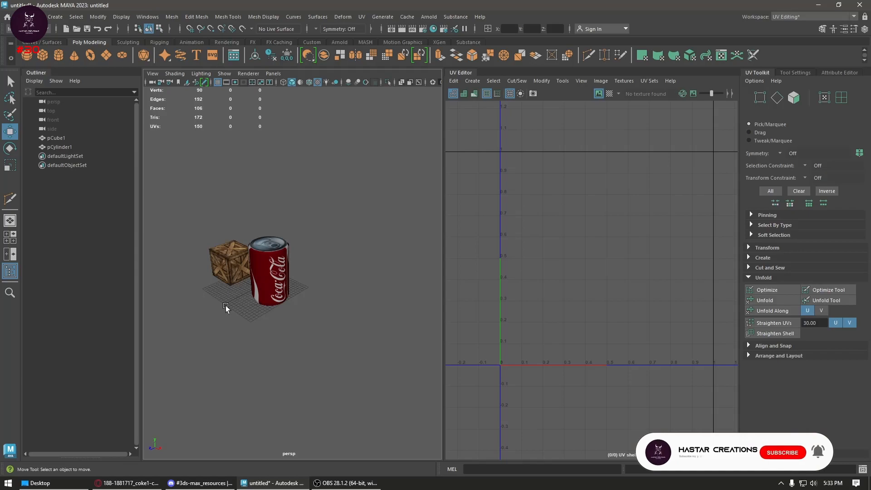
{"action": "middle_click_drag", "start_coordinate": [303, 340], "coordinate": [354, 388], "text": "alt"}
{"action": "scroll", "coordinate": [331, 334], "scroll_direction": "up", "scroll_amount": 3}
{"action": "left_click_drag", "start_coordinate": [288, 354], "coordinate": [348, 339], "text": "alt"}
{"action": "scroll", "coordinate": [347, 339], "scroll_direction": "up", "scroll_amount": 3}
{"action": "middle_click_drag", "start_coordinate": [325, 368], "coordinate": [328, 358], "text": "alt"}
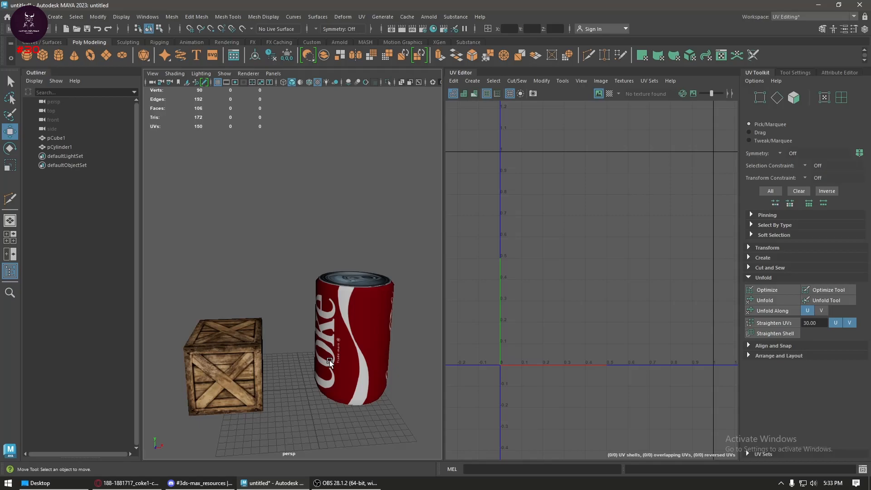
{"action": "scroll", "coordinate": [323, 358], "scroll_direction": "down", "scroll_amount": 3}
{"action": "left_click_drag", "start_coordinate": [334, 375], "coordinate": [334, 389], "text": "alt"}
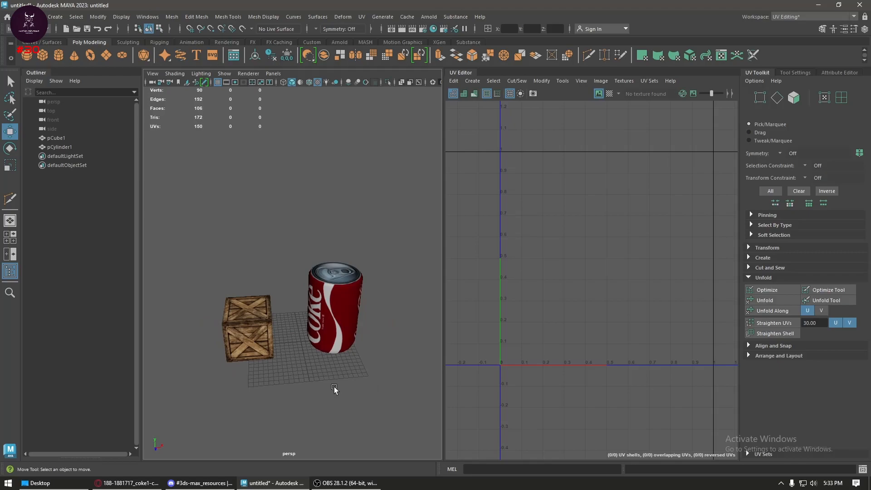